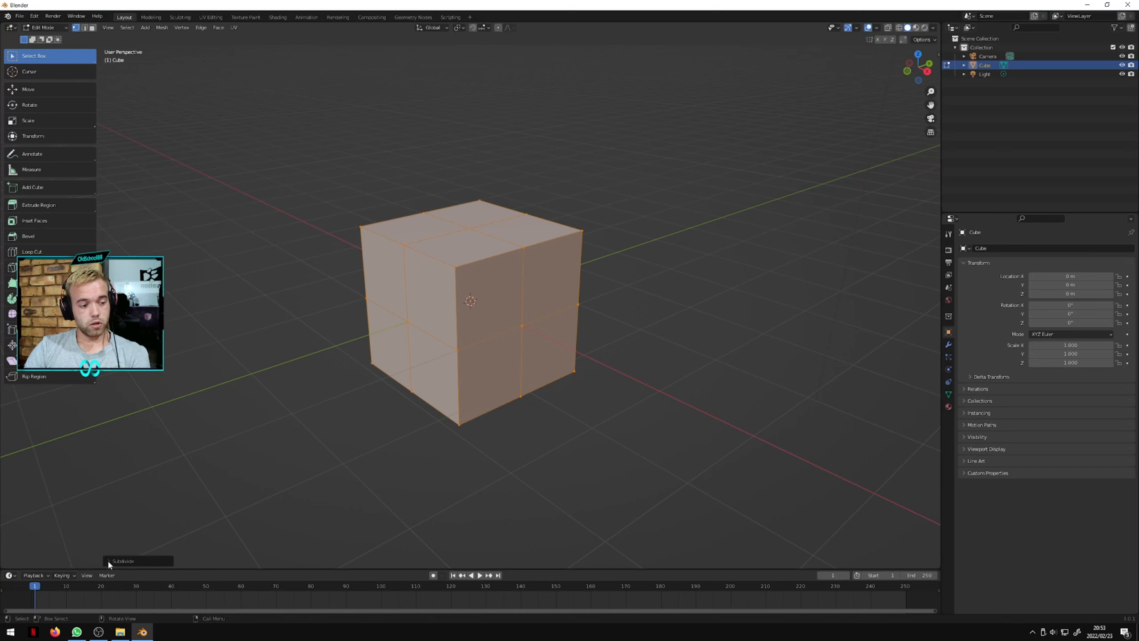
- Set the cube's subdivision to 20 cuts and clear the mesh selection
{"action": "left_click", "coordinate": [109, 561]}
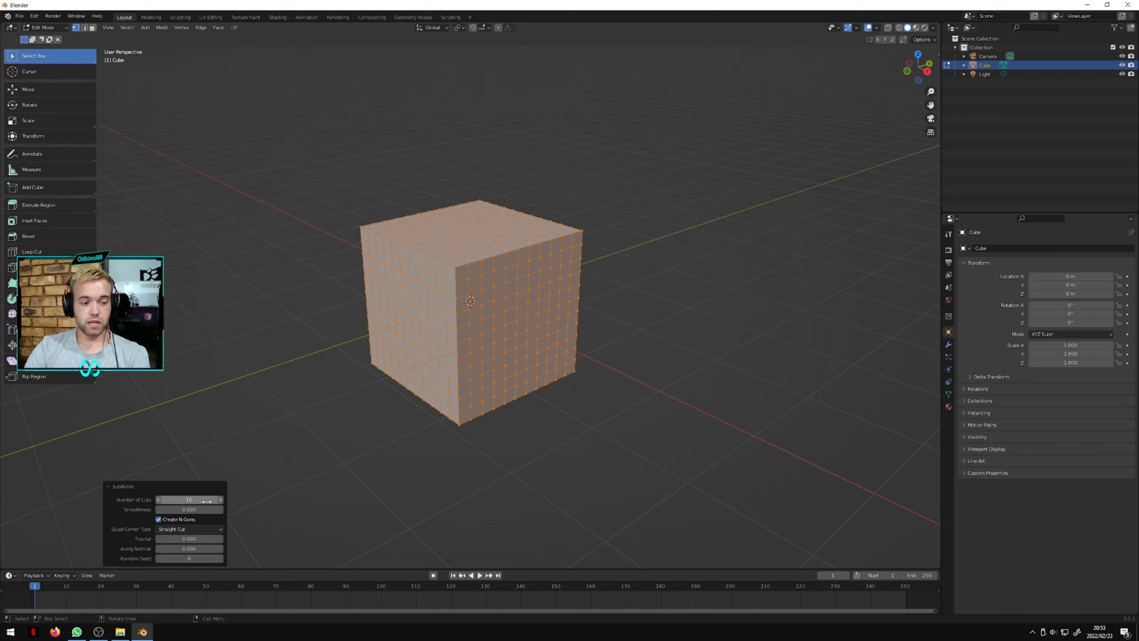
{"action": "type", "text": "20"}
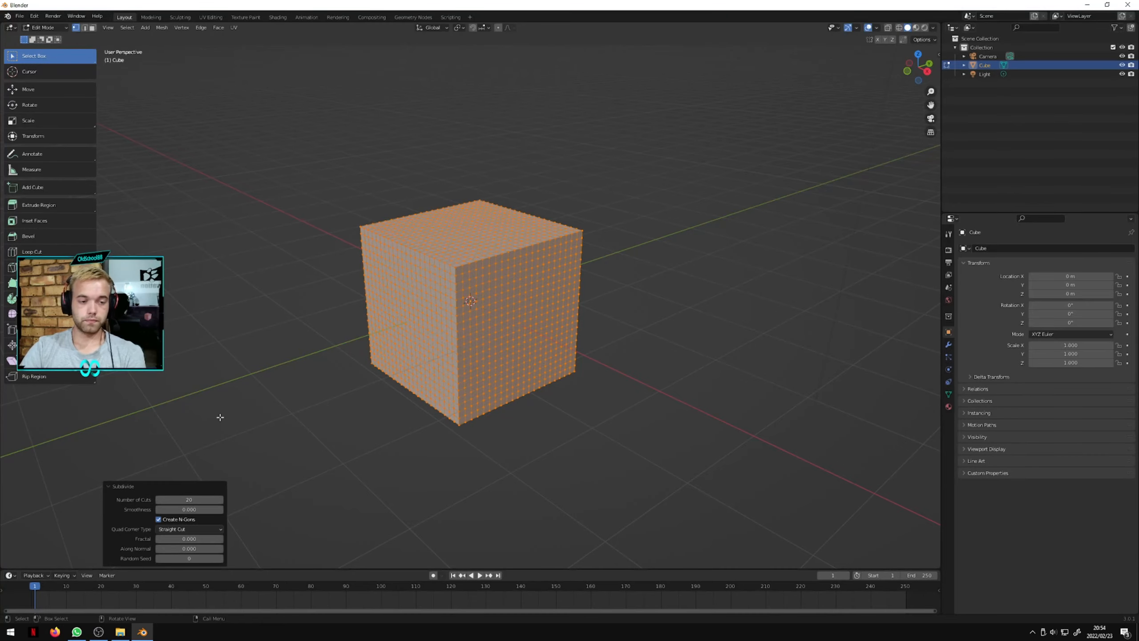
{"action": "left_click", "coordinate": [270, 411]}
{"action": "middle_click_drag", "start_coordinate": [336, 377], "coordinate": [367, 365]}
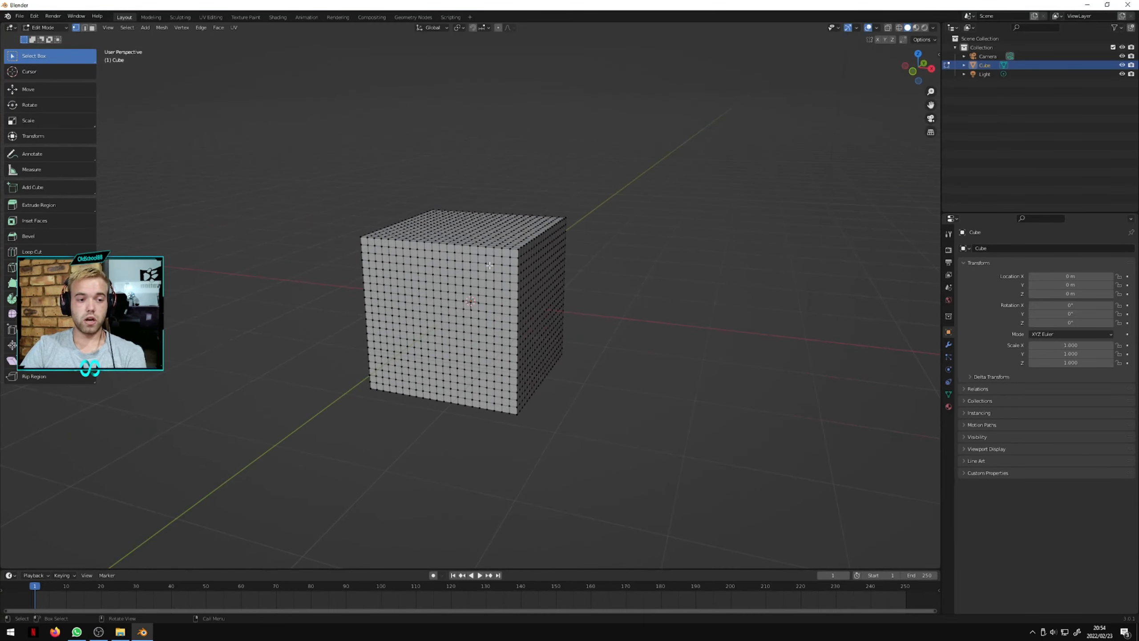
{"action": "scroll", "coordinate": [595, 242], "scroll_direction": "up", "scroll_amount": 3}
{"action": "middle_click_drag", "start_coordinate": [595, 242], "coordinate": [568, 259]}
{"action": "scroll", "coordinate": [518, 258], "scroll_direction": "up", "scroll_amount": 2}
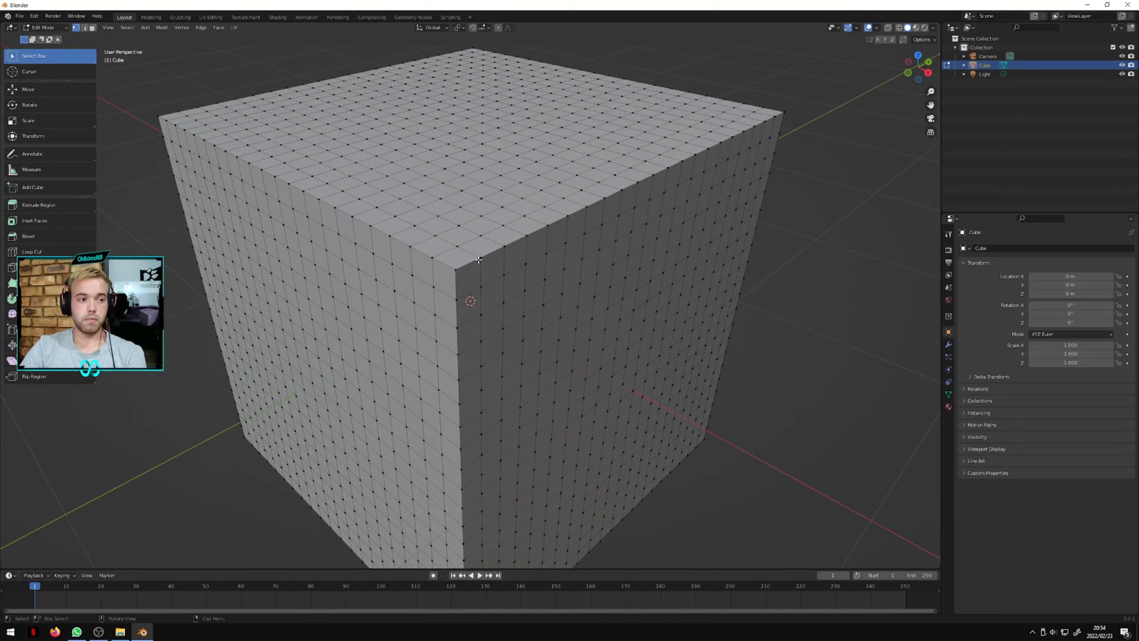
{"action": "scroll", "coordinate": [478, 259], "scroll_direction": "down", "scroll_amount": 3}
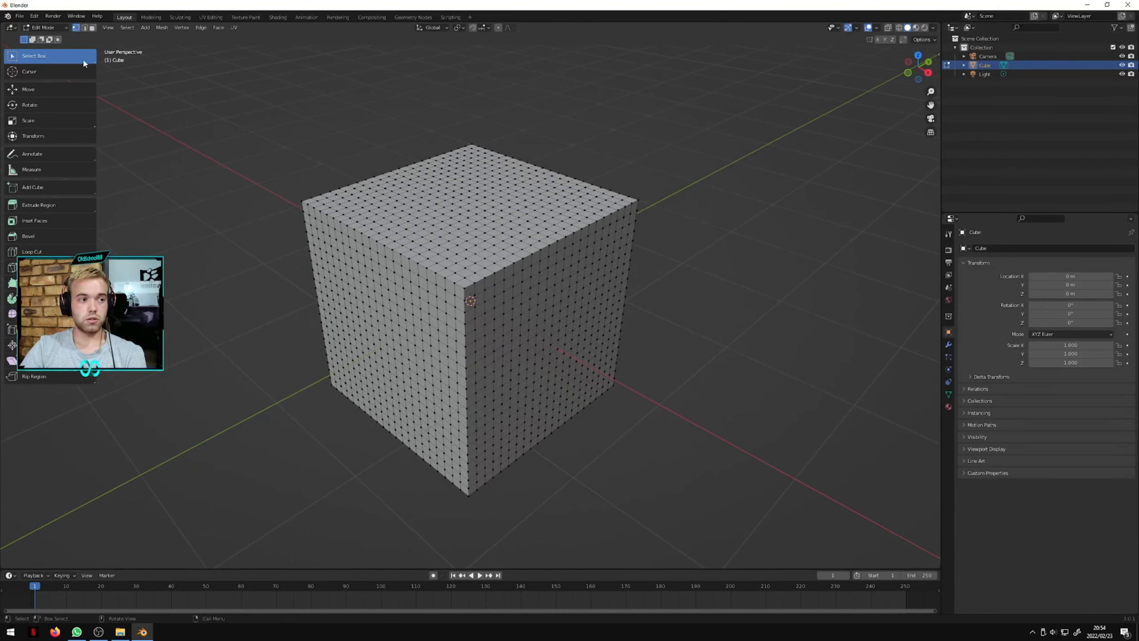
- Select the whole subdivided mesh and switch the cube to Sculpt Mode
{"action": "key", "text": "a"}
{"action": "left_click", "coordinate": [35, 29]}
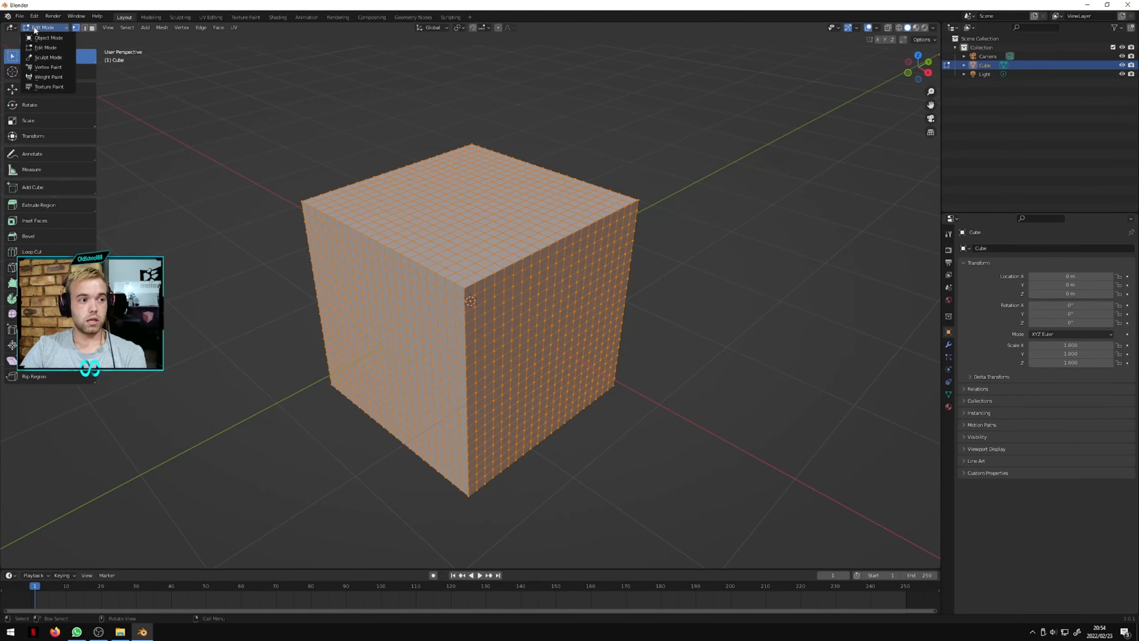
{"action": "left_click", "coordinate": [48, 57]}
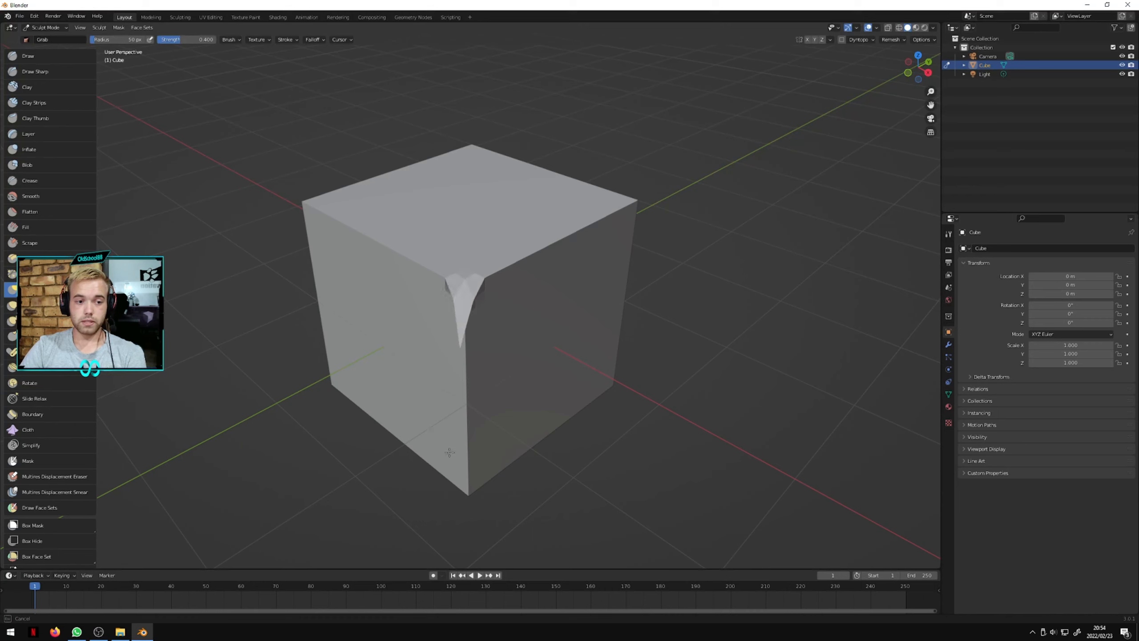
- Try pulling the cube's near top corner with the Grab brush, enlarge its radius to 254 px, and undo the pull
{"action": "mouse_move", "coordinate": [464, 270]}
{"action": "left_mouse_down"}
{"action": "mouse_move", "coordinate": [647, 220]}
{"action": "mouse_move", "coordinate": [462, 256]}
{"action": "left_mouse_up"}
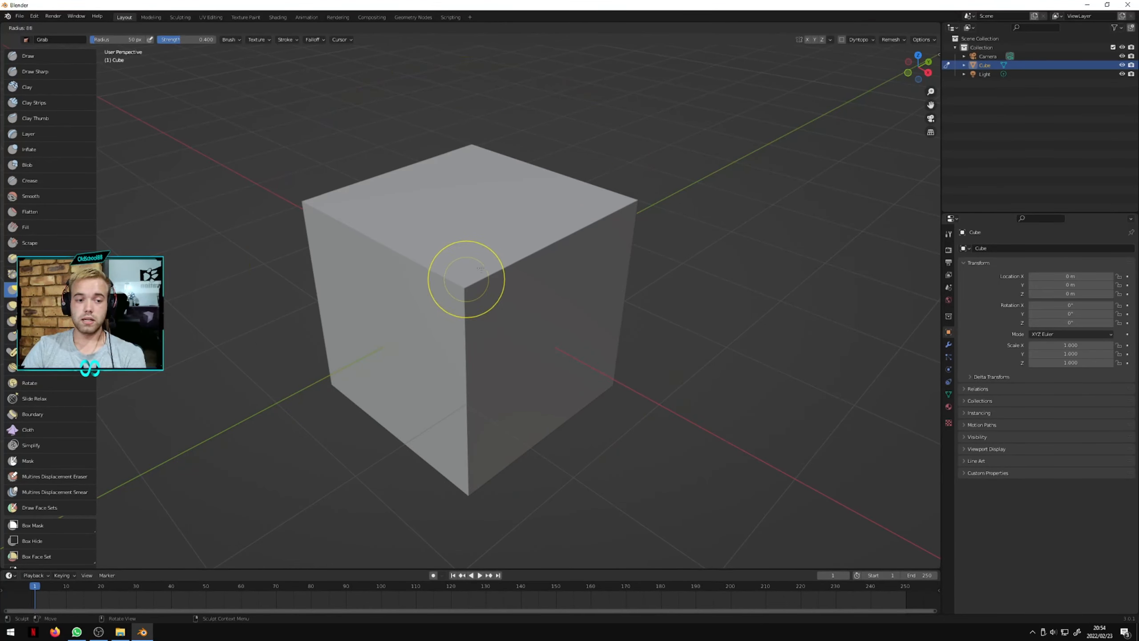
{"action": "left_click", "coordinate": [545, 256]}
{"action": "mouse_move", "coordinate": [464, 314]}
{"action": "left_mouse_down"}
{"action": "mouse_move", "coordinate": [512, 251]}
{"action": "mouse_move", "coordinate": [392, 274]}
{"action": "mouse_move", "coordinate": [529, 195]}
{"action": "mouse_move", "coordinate": [397, 278]}
{"action": "mouse_move", "coordinate": [407, 239]}
{"action": "left_mouse_up"}
{"action": "key", "text": "ctrl+z"}
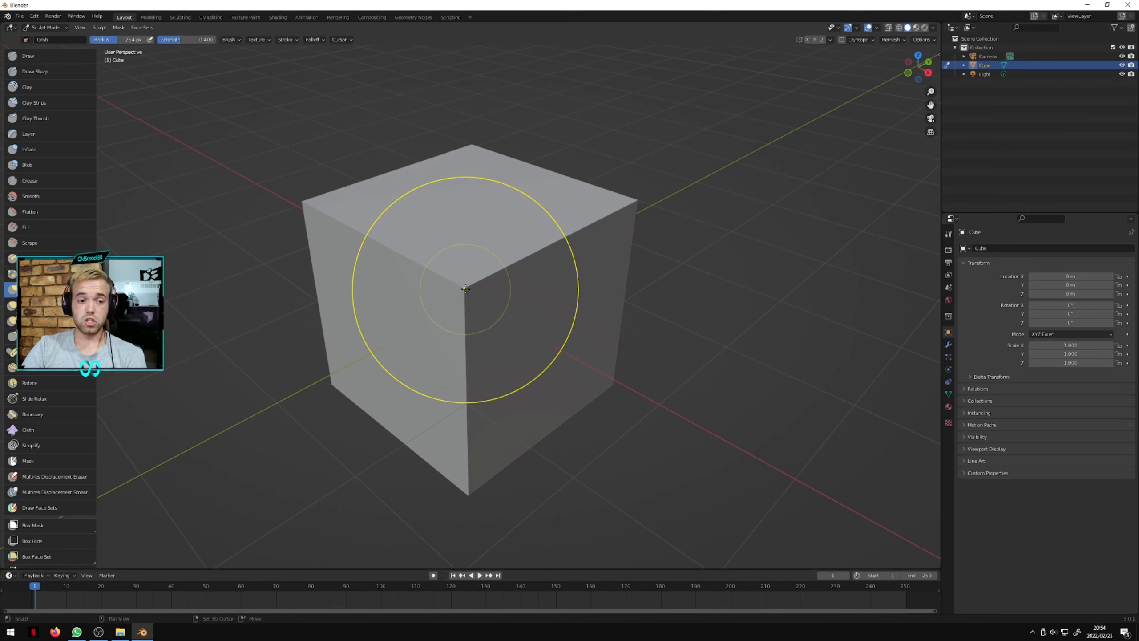
- Raise the Grab brush strength to 1.000
{"action": "key", "text": "shift+f"}
{"action": "mouse_move", "coordinate": [509, 277]}
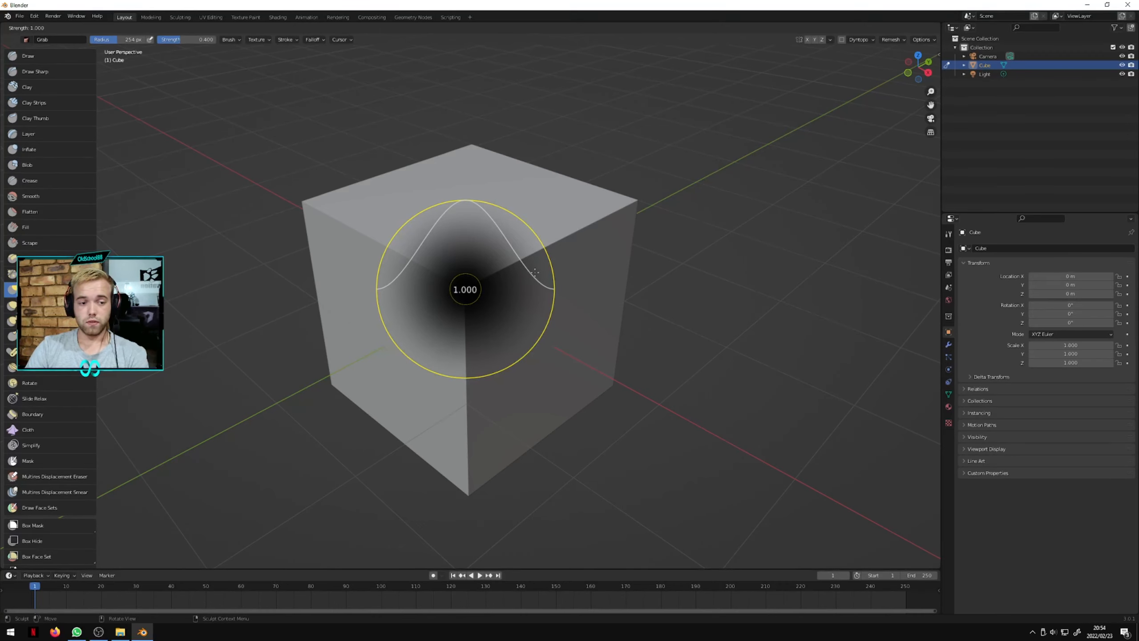
{"action": "left_click", "coordinate": [546, 270]}
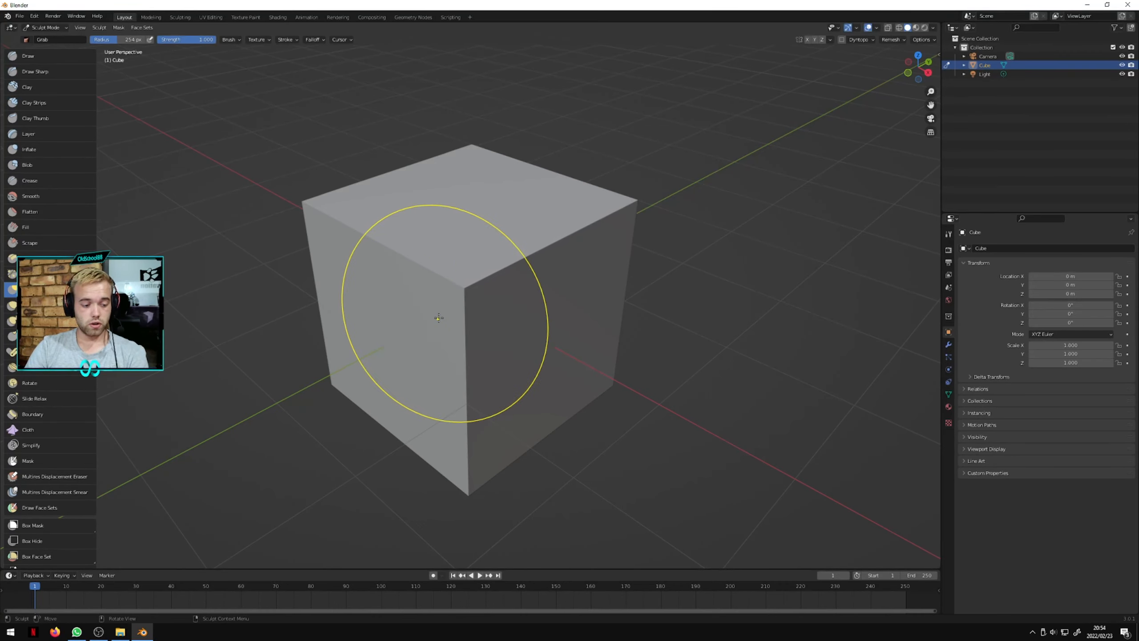
{"action": "key", "text": "s"}
{"action": "right_click", "coordinate": [545, 306]}
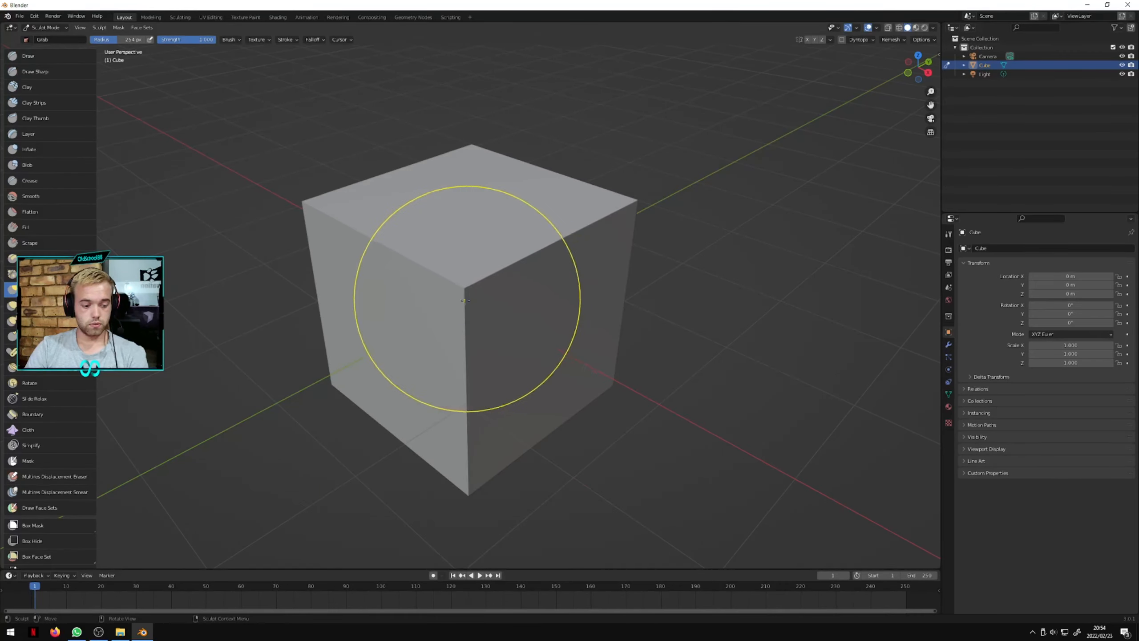
- Enlarge the Grab brush radius to 500 px, test it on the near top corner, and undo the pull
{"action": "key", "text": "f"}
{"action": "left_click", "coordinate": [693, 300]}
{"action": "mouse_move", "coordinate": [519, 280]}
{"action": "left_mouse_down"}
{"action": "mouse_move", "coordinate": [718, 251]}
{"action": "mouse_move", "coordinate": [516, 251]}
{"action": "mouse_move", "coordinate": [468, 49]}
{"action": "mouse_move", "coordinate": [454, 321]}
{"action": "mouse_move", "coordinate": [511, 278]}
{"action": "left_mouse_up"}
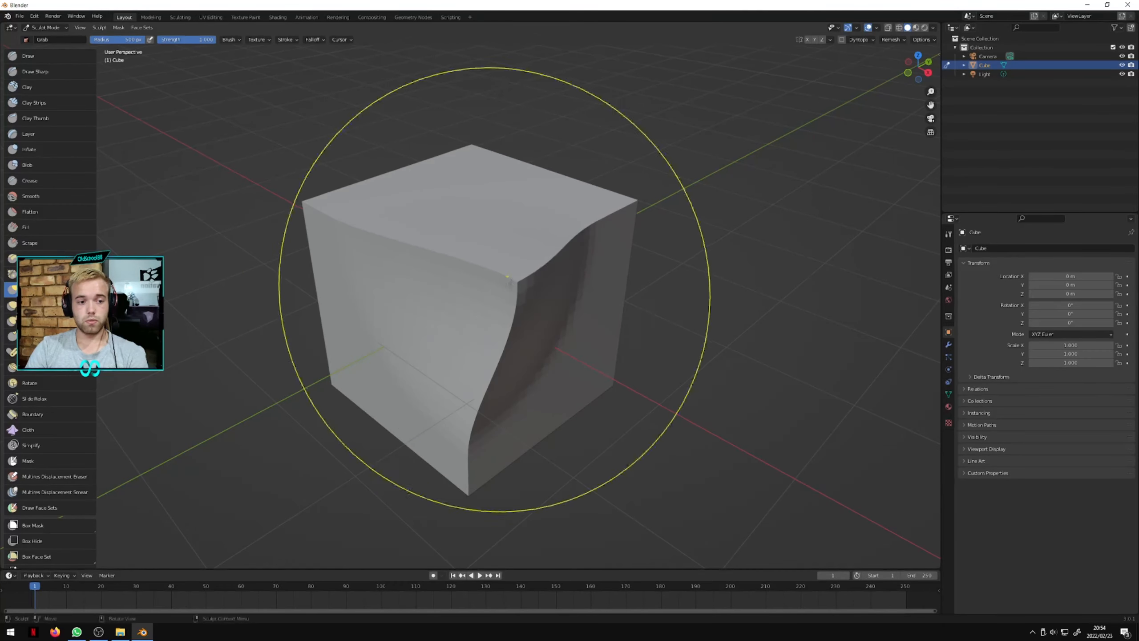
{"action": "key", "text": "ctrl+z"}
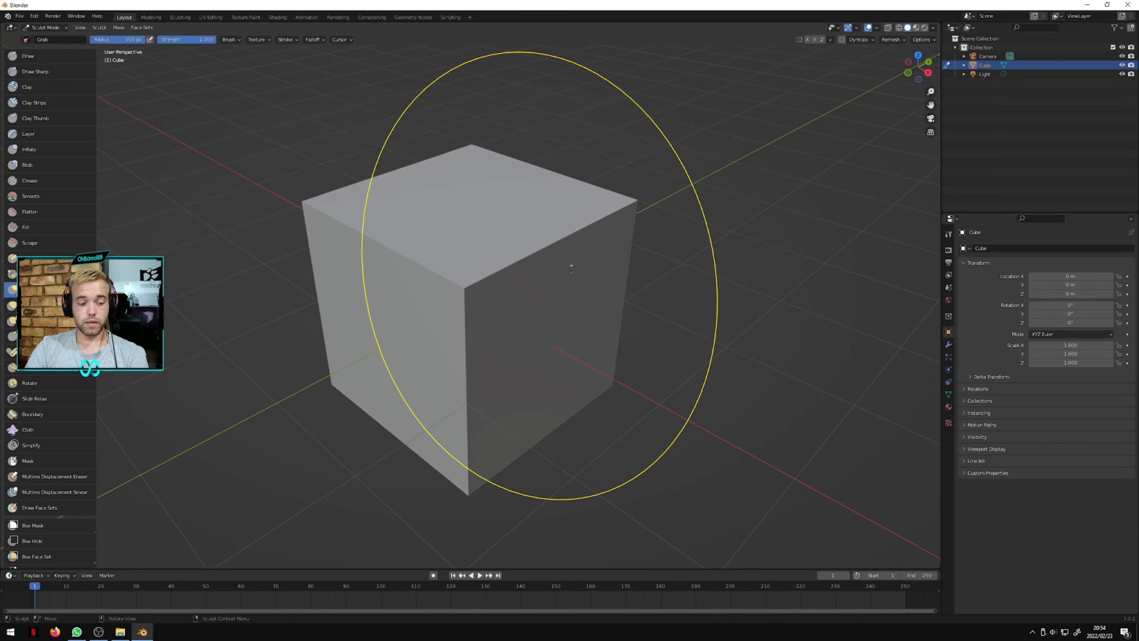
- Lower the Grab brush strength to 0.127 and test a weak pull on the cube
{"action": "key", "text": "shift+f"}
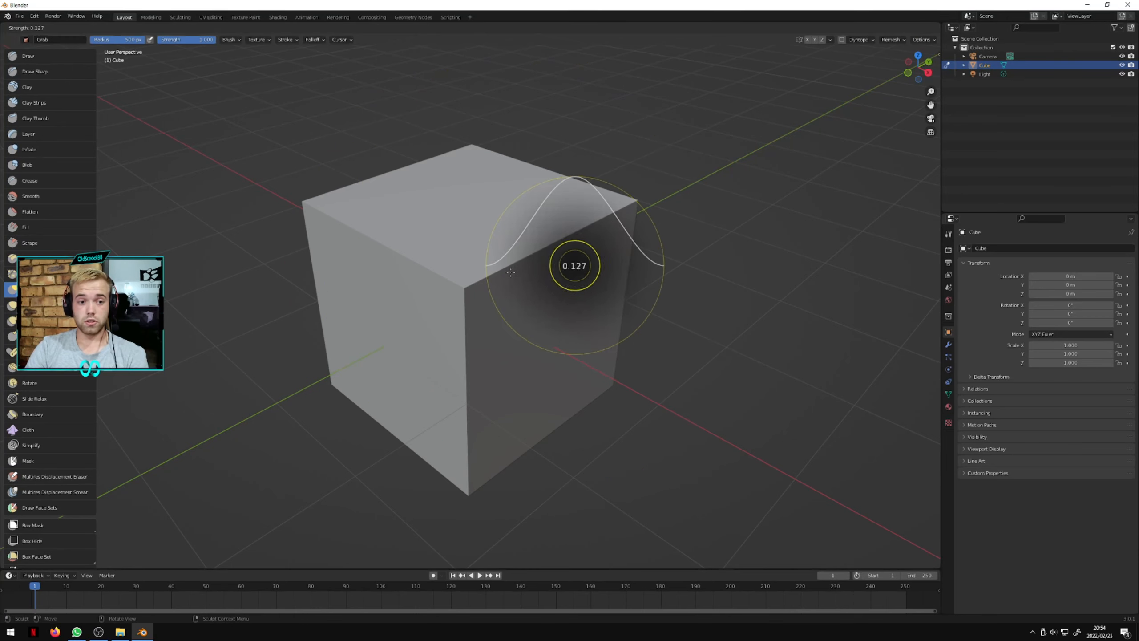
{"action": "left_click", "coordinate": [511, 272]}
{"action": "mouse_move", "coordinate": [521, 212]}
{"action": "left_mouse_down"}
{"action": "mouse_move", "coordinate": [444, 193]}
{"action": "mouse_move", "coordinate": [317, 55]}
{"action": "mouse_move", "coordinate": [346, 490]}
{"action": "mouse_move", "coordinate": [415, 280]}
{"action": "left_mouse_up"}
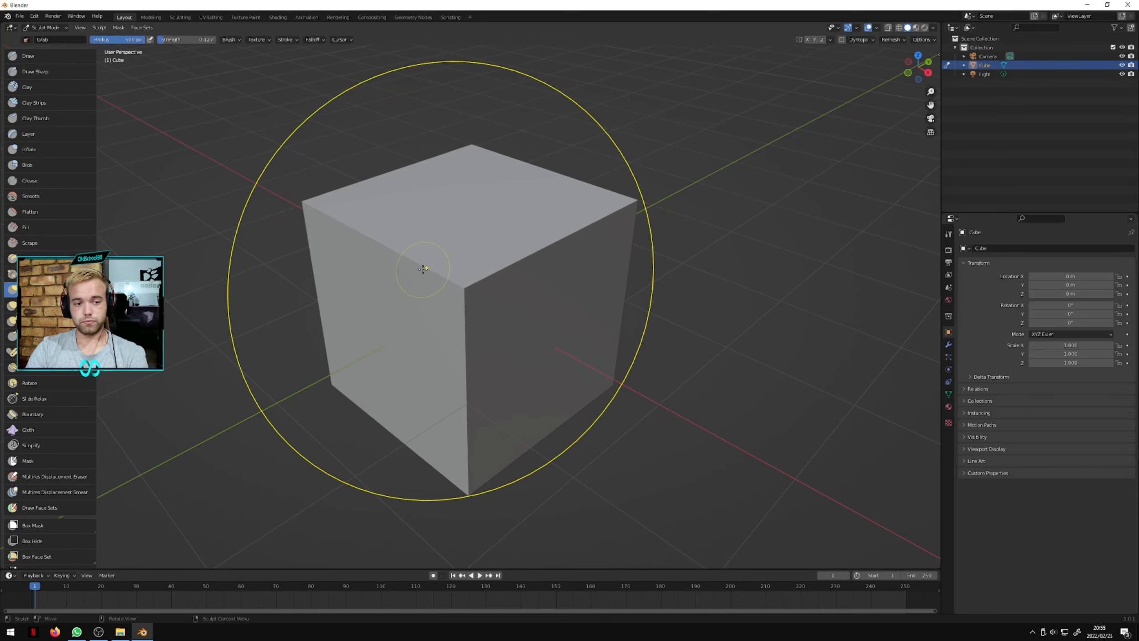
- Choose the Smooth brush, test strokes over the cube's corners and edges, and undo those strokes
{"action": "left_click", "coordinate": [30, 198]}
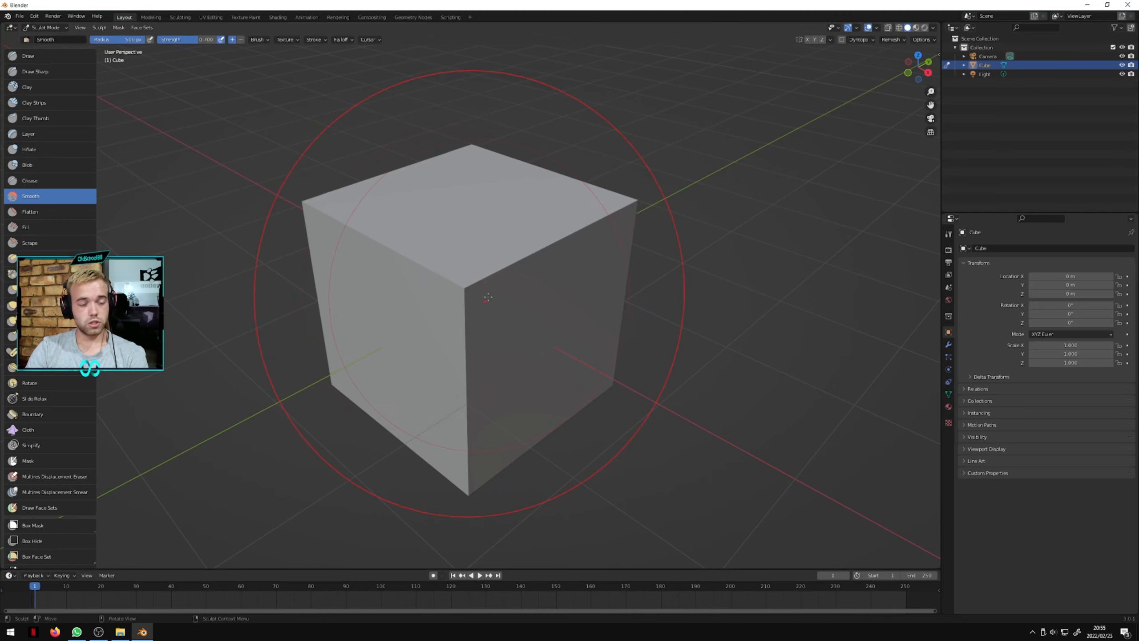
{"action": "mouse_move", "coordinate": [467, 289]}
{"action": "left_mouse_down"}
{"action": "mouse_move", "coordinate": [475, 305]}
{"action": "mouse_move", "coordinate": [530, 323]}
{"action": "mouse_move", "coordinate": [552, 269]}
{"action": "mouse_move", "coordinate": [540, 236]}
{"action": "left_mouse_up"}
{"action": "middle_click_drag", "start_coordinate": [540, 236], "coordinate": [450, 327]}
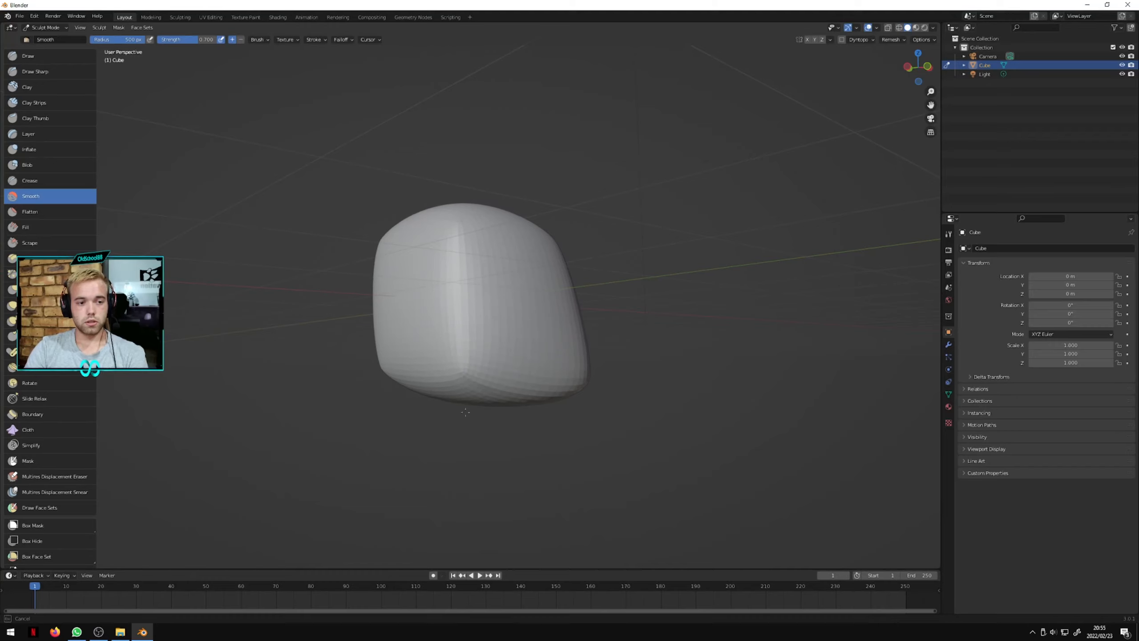
{"action": "mouse_move", "coordinate": [465, 412]}
{"action": "middle_mouse_down"}
{"action": "mouse_move", "coordinate": [445, 362]}
{"action": "mouse_move", "coordinate": [380, 305]}
{"action": "mouse_move", "coordinate": [474, 290]}
{"action": "middle_mouse_up"}
{"action": "key", "text": "ctrl+z"}
{"action": "key", "text": "ctrl+z"}
{"action": "key", "text": "ctrl+z"}
{"action": "key", "text": "ctrl+z"}
{"action": "key", "text": "ctrl+z"}
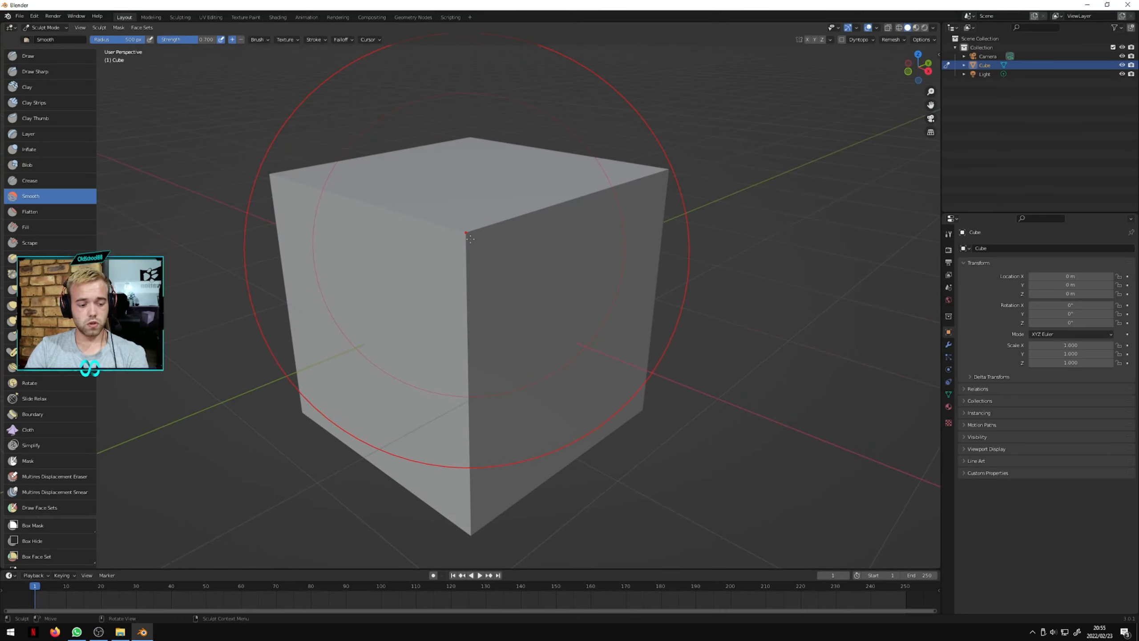
- Lower the Smooth brush strength to 0.091 and lightly soften the cube's edges around the near corner
{"action": "key", "text": "shift+f"}
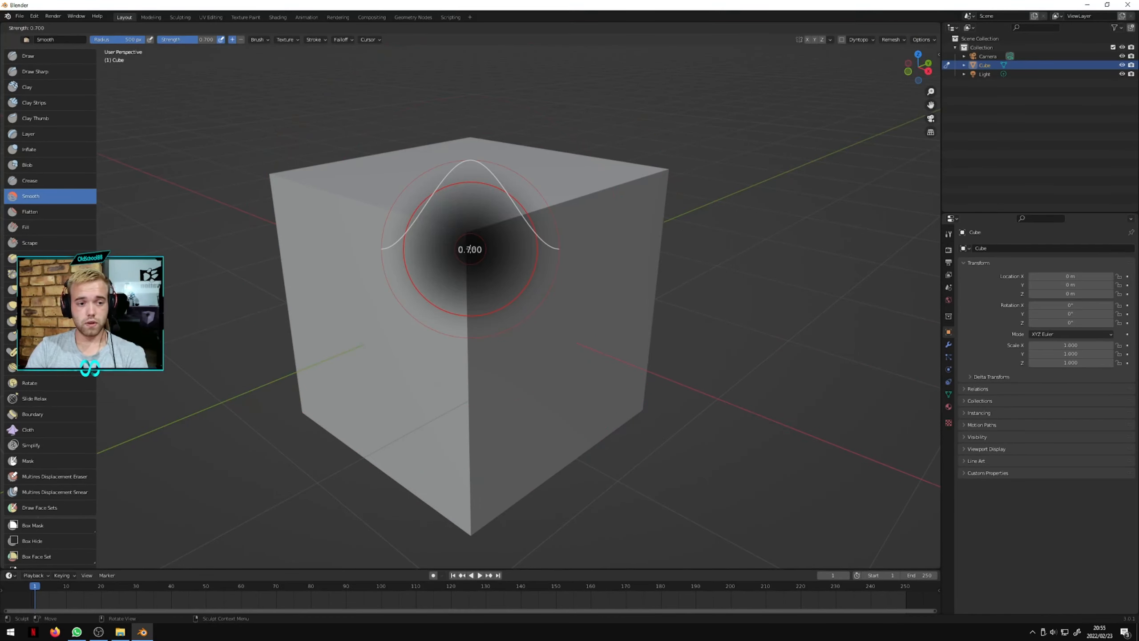
{"action": "left_click", "coordinate": [426, 252]}
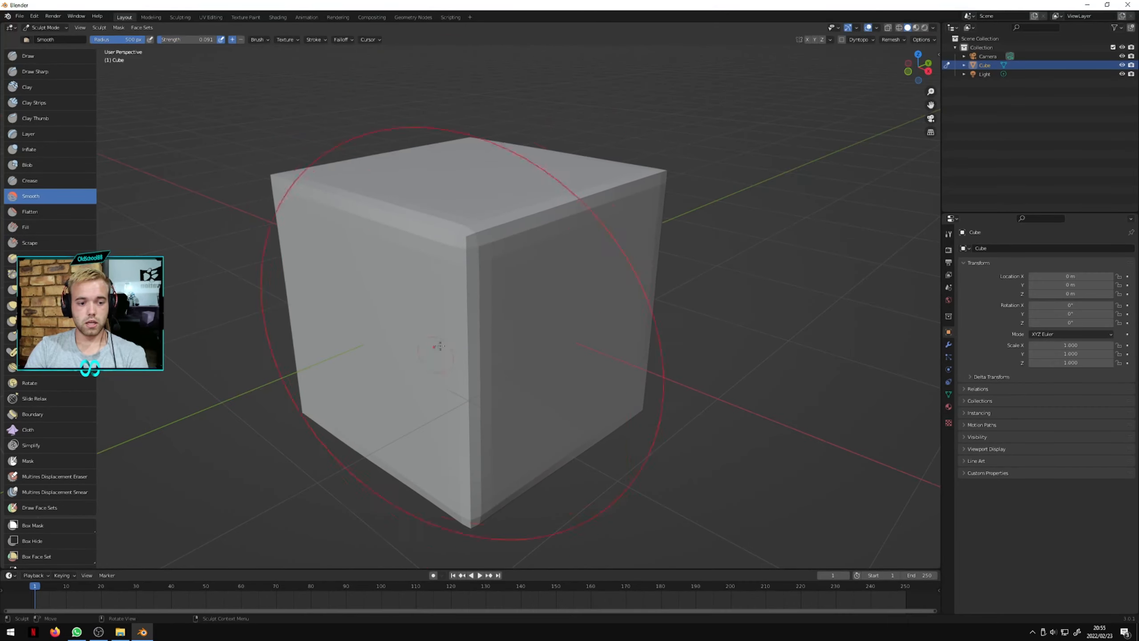
{"action": "mouse_move", "coordinate": [440, 346]}
{"action": "middle_mouse_down"}
{"action": "mouse_move", "coordinate": [504, 262]}
{"action": "mouse_move", "coordinate": [516, 278]}
{"action": "mouse_move", "coordinate": [464, 318]}
{"action": "mouse_move", "coordinate": [483, 331]}
{"action": "middle_mouse_up"}
{"action": "scroll", "coordinate": [521, 230], "scroll_direction": "up", "scroll_amount": 5}
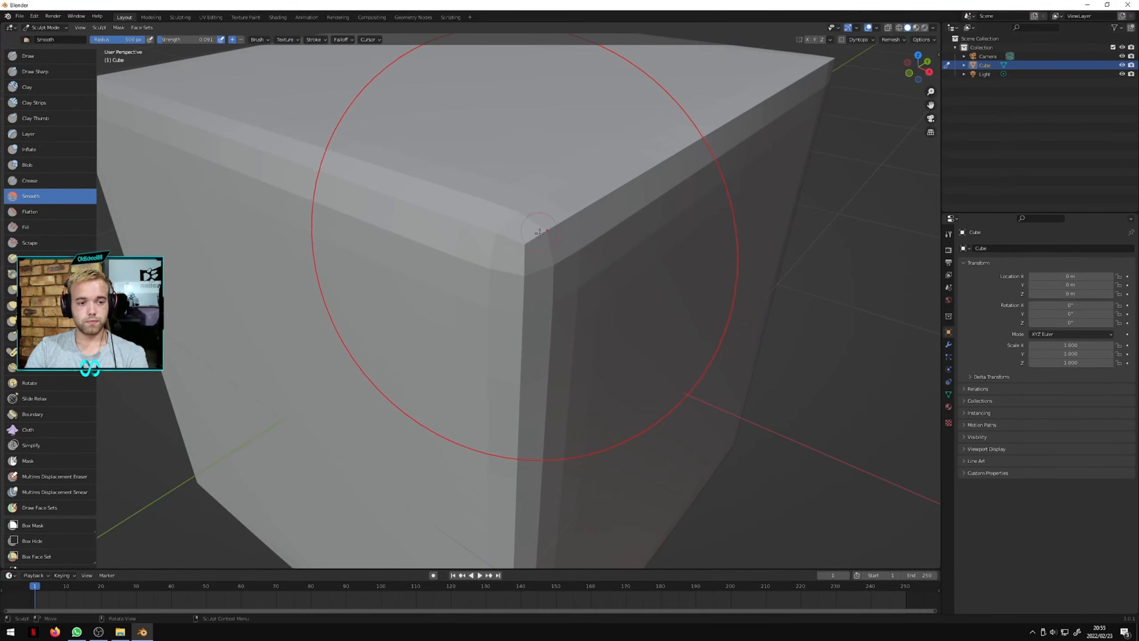
- Switch the cube to Object Mode and apply Shade Smooth to it
{"action": "right_click", "coordinate": [492, 258]}
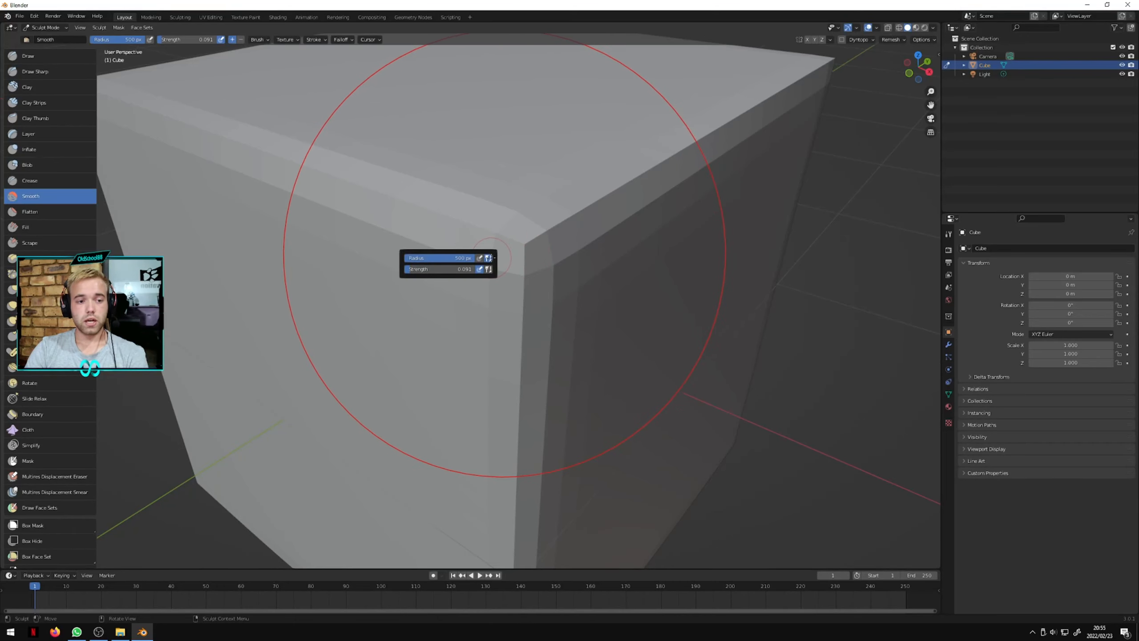
{"action": "left_click", "coordinate": [43, 28]}
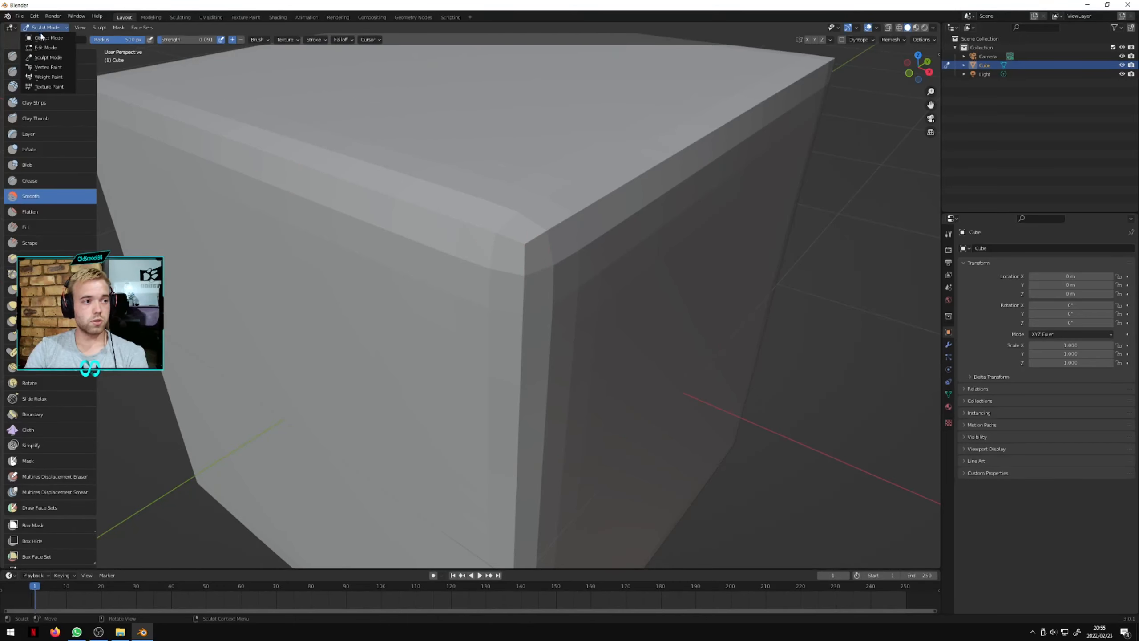
{"action": "left_click", "coordinate": [45, 36]}
{"action": "scroll", "coordinate": [478, 239], "scroll_direction": "down", "scroll_amount": 6}
{"action": "right_click", "coordinate": [491, 250]}
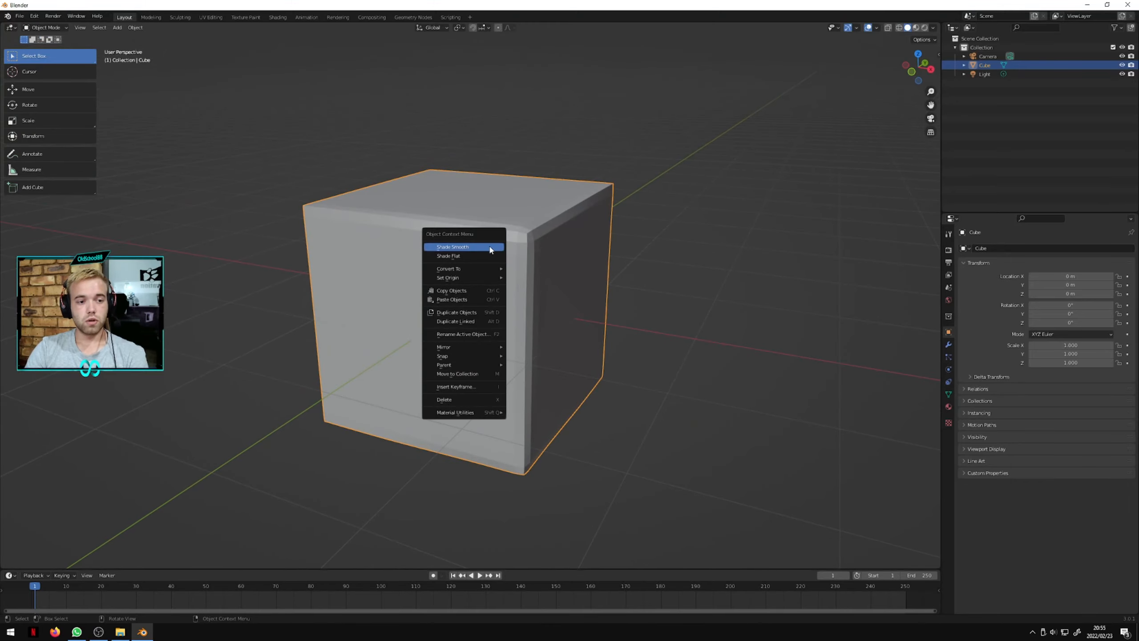
{"action": "left_click", "coordinate": [462, 247]}
{"action": "scroll", "coordinate": [516, 250], "scroll_direction": "up", "scroll_amount": 3}
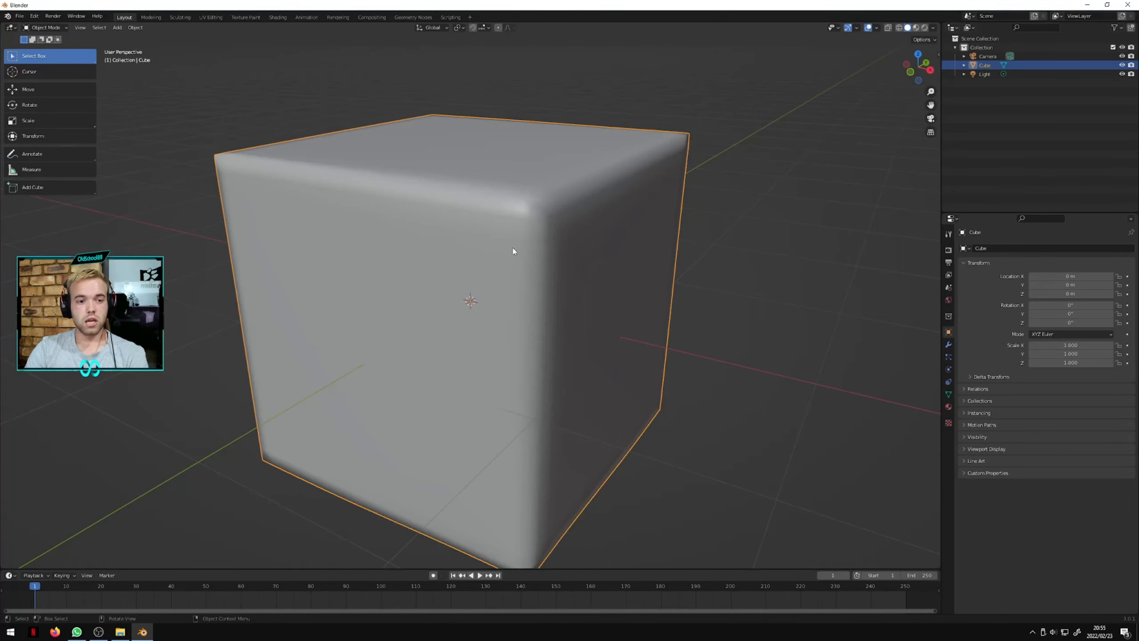
{"action": "scroll", "coordinate": [488, 230], "scroll_direction": "up", "scroll_amount": 3}
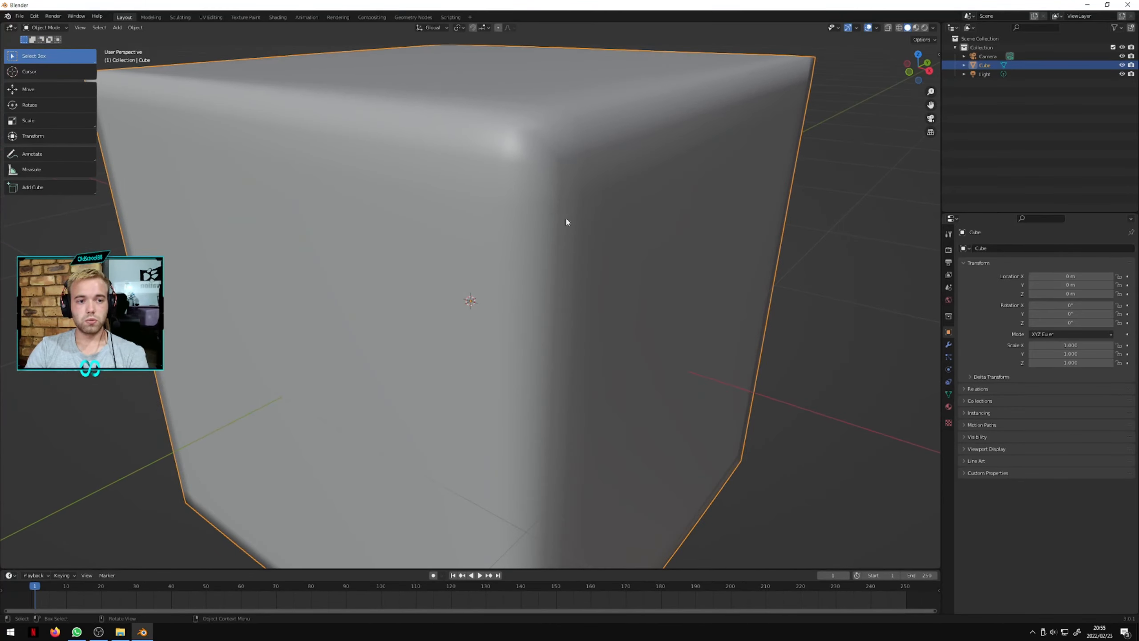
- Compare Shade Flat with Shade Smooth on the cube, finishing with Shade Flat
{"action": "right_click", "coordinate": [536, 156]}
{"action": "left_click", "coordinate": [506, 162]}
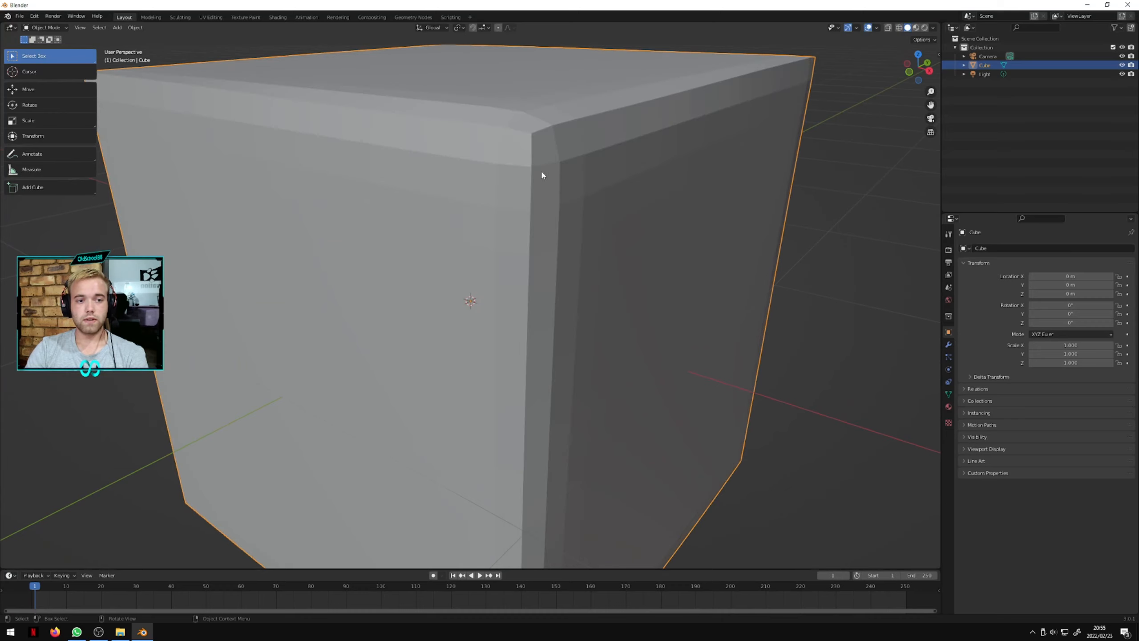
{"action": "right_click", "coordinate": [523, 165]}
{"action": "left_click", "coordinate": [506, 154]}
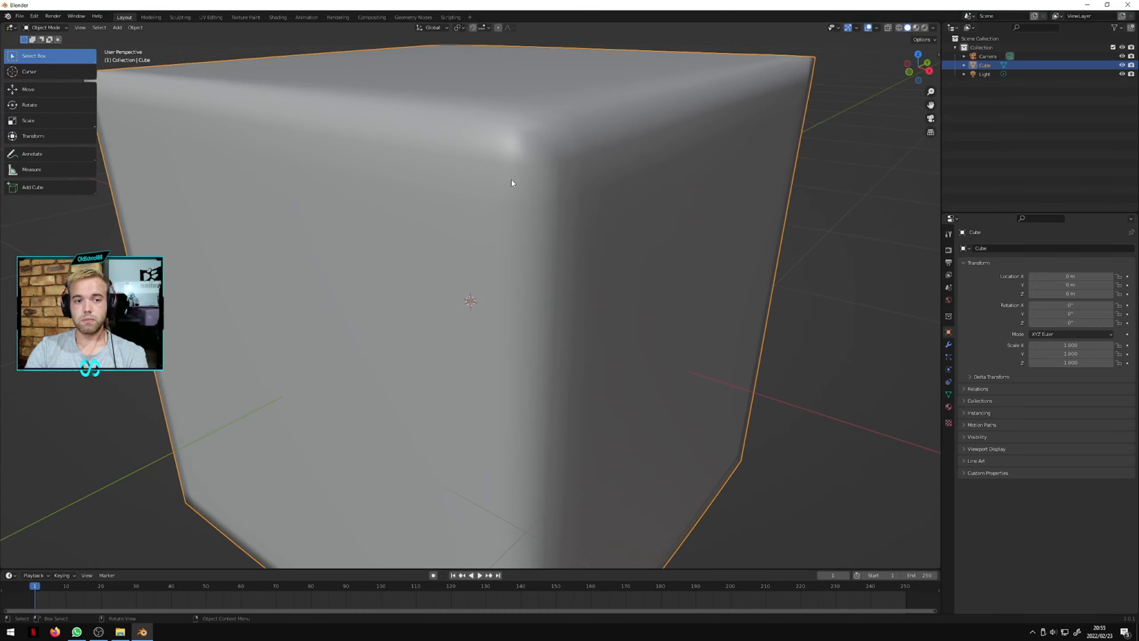
{"action": "right_click", "coordinate": [518, 159]}
{"action": "left_click", "coordinate": [488, 156]}
{"action": "scroll", "coordinate": [472, 164], "scroll_direction": "down", "scroll_amount": 3}
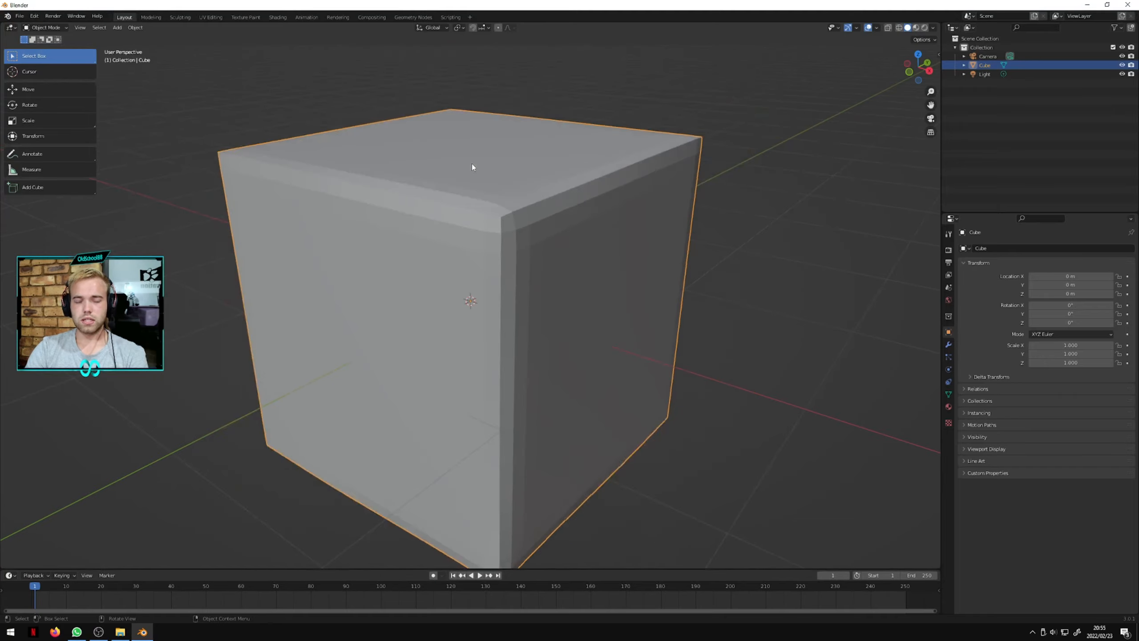
{"action": "scroll", "coordinate": [464, 166], "scroll_direction": "up", "scroll_amount": 2}
{"action": "middle_click_drag", "start_coordinate": [489, 226], "coordinate": [503, 186]}
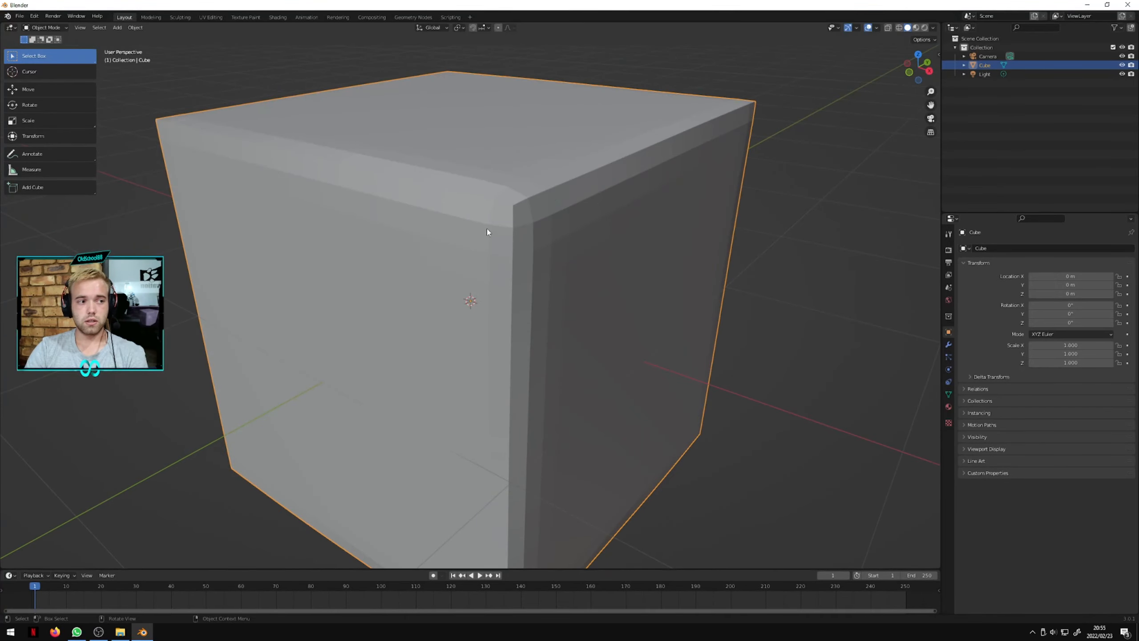
- Return the cube to Sculpt Mode and build up volume over its faces and edges with the Clay brush
{"action": "left_click", "coordinate": [45, 28]}
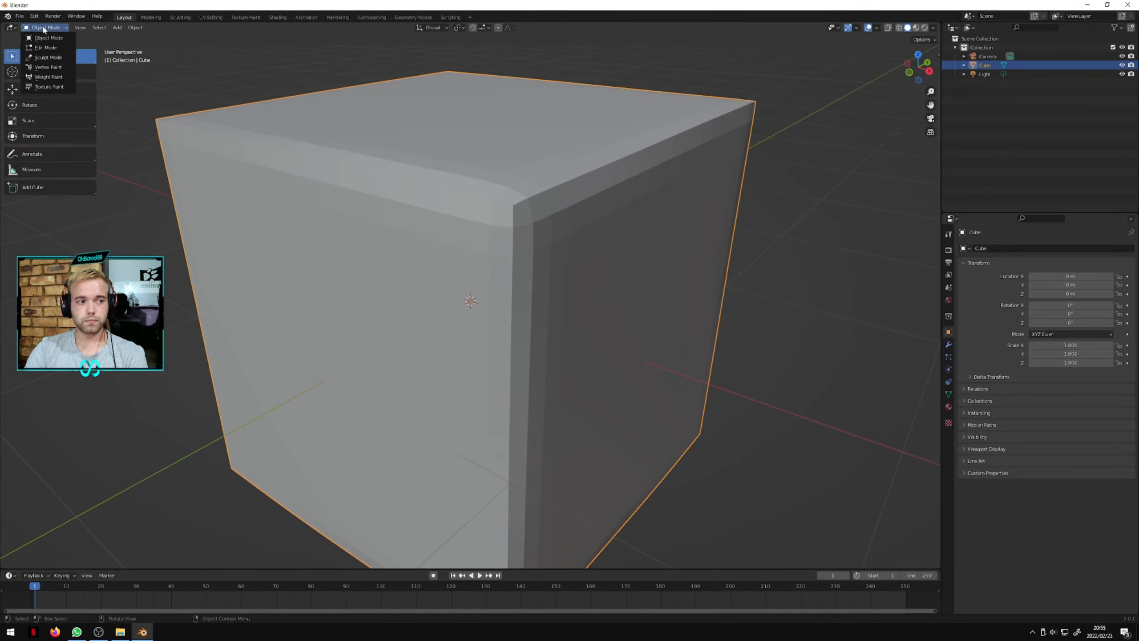
{"action": "left_click", "coordinate": [48, 58]}
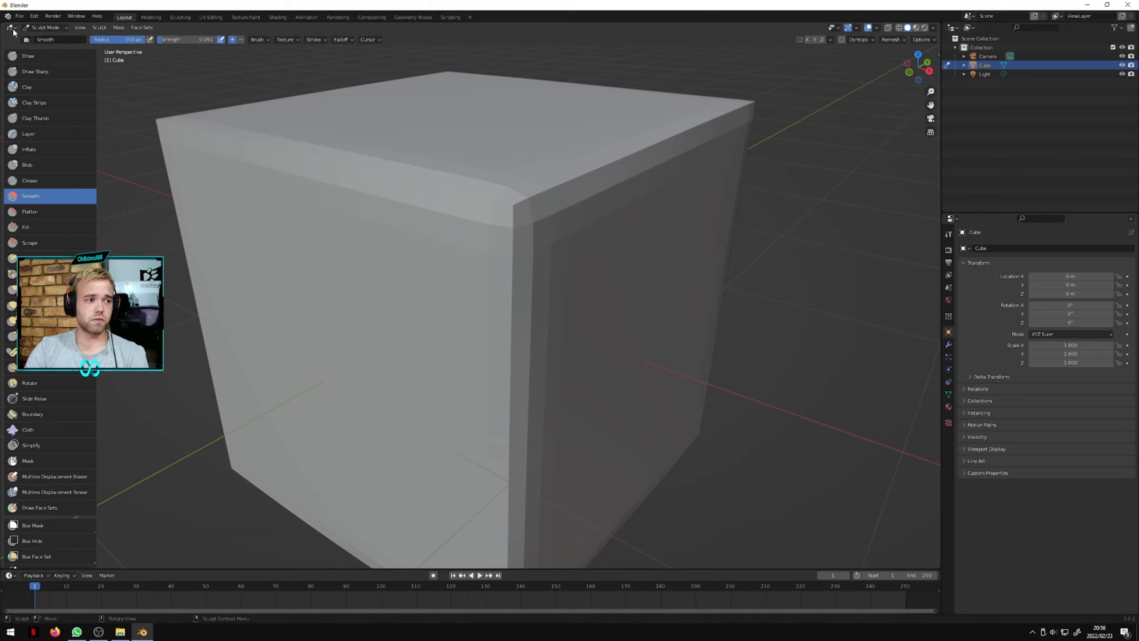
{"action": "left_click", "coordinate": [23, 82]}
{"action": "left_click_drag", "start_coordinate": [372, 173], "coordinate": [364, 236]}
{"action": "mouse_move", "coordinate": [401, 145]}
{"action": "middle_mouse_down"}
{"action": "mouse_move", "coordinate": [460, 173]}
{"action": "mouse_move", "coordinate": [492, 136]}
{"action": "mouse_move", "coordinate": [458, 152]}
{"action": "mouse_move", "coordinate": [445, 376]}
{"action": "mouse_move", "coordinate": [415, 336]}
{"action": "middle_mouse_up"}
{"action": "left_click_drag", "start_coordinate": [414, 336], "coordinate": [565, 335]}
{"action": "mouse_move", "coordinate": [565, 336]}
{"action": "middle_mouse_down"}
{"action": "mouse_move", "coordinate": [417, 331]}
{"action": "mouse_move", "coordinate": [332, 240]}
{"action": "middle_mouse_up"}
{"action": "scroll", "coordinate": [331, 240], "scroll_direction": "up", "scroll_amount": 1}
{"action": "mouse_move", "coordinate": [332, 240]}
{"action": "left_mouse_down"}
{"action": "mouse_move", "coordinate": [311, 178]}
{"action": "mouse_move", "coordinate": [323, 182]}
{"action": "left_mouse_up"}
{"action": "scroll", "coordinate": [323, 183], "scroll_direction": "down", "scroll_amount": 2}
- Round off the remaining sides of the cube into a rock-like blob with broad Clay strokes
{"action": "middle_click_drag", "start_coordinate": [323, 183], "coordinate": [442, 186]}
{"action": "left_click_drag", "start_coordinate": [496, 217], "coordinate": [438, 242]}
{"action": "mouse_move", "coordinate": [438, 242]}
{"action": "middle_mouse_down"}
{"action": "mouse_move", "coordinate": [526, 234]}
{"action": "mouse_move", "coordinate": [516, 233]}
{"action": "mouse_move", "coordinate": [570, 262]}
{"action": "mouse_move", "coordinate": [448, 224]}
{"action": "mouse_move", "coordinate": [496, 211]}
{"action": "mouse_move", "coordinate": [518, 298]}
{"action": "mouse_move", "coordinate": [545, 258]}
{"action": "mouse_move", "coordinate": [567, 306]}
{"action": "mouse_move", "coordinate": [515, 292]}
{"action": "mouse_move", "coordinate": [445, 301]}
{"action": "mouse_move", "coordinate": [345, 360]}
{"action": "middle_mouse_up"}
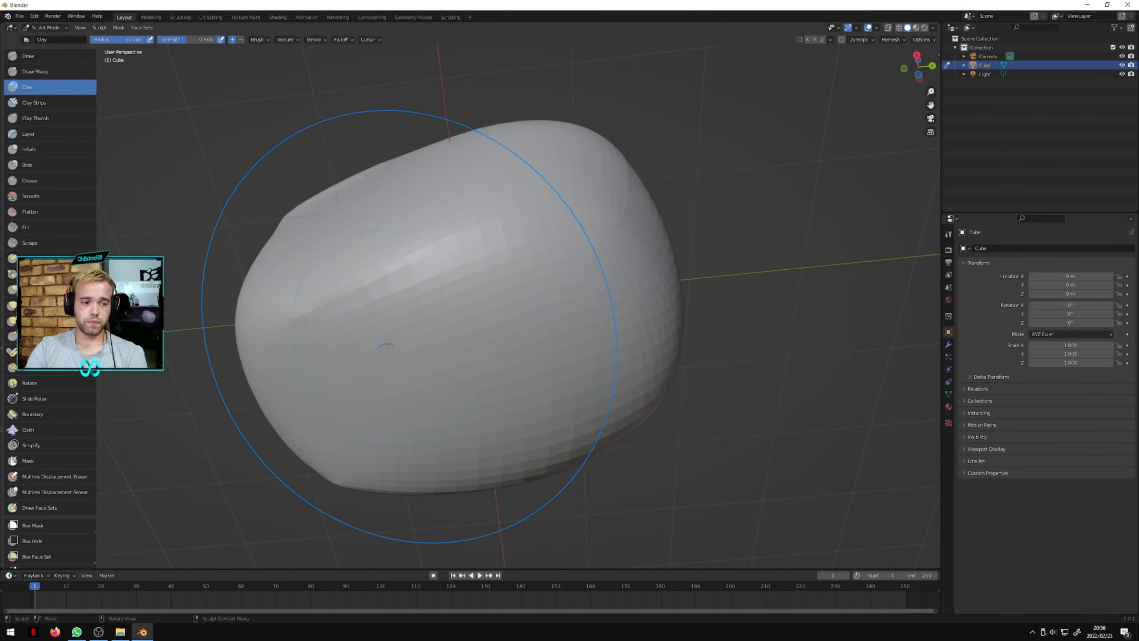
{"action": "left_click_drag", "start_coordinate": [325, 377], "coordinate": [529, 257]}
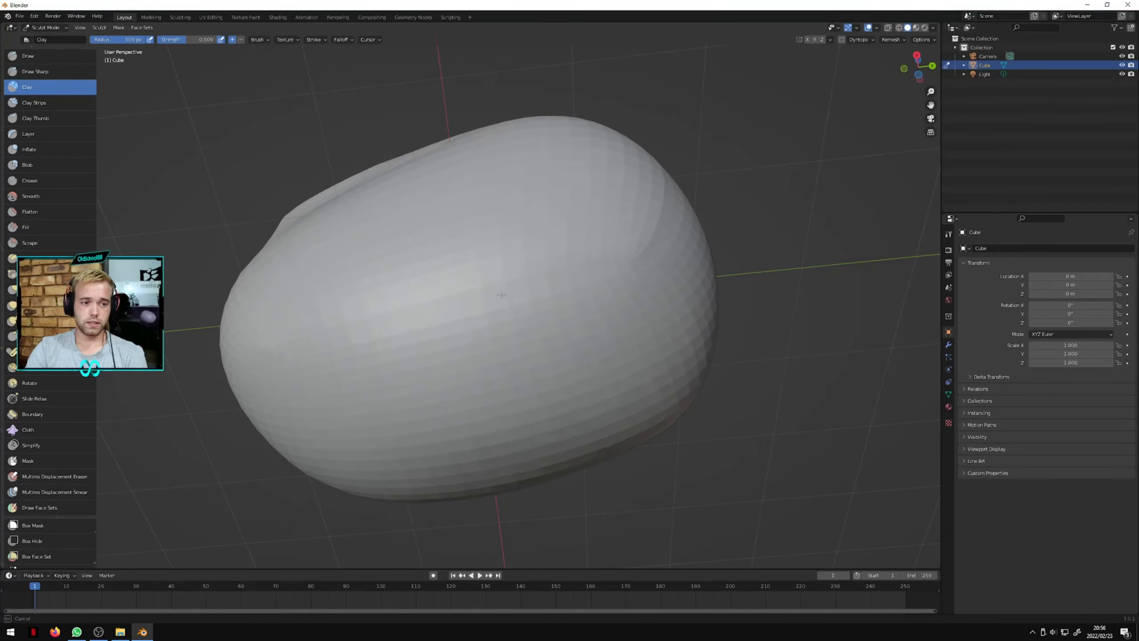
{"action": "mouse_move", "coordinate": [502, 294]}
{"action": "middle_mouse_down"}
{"action": "mouse_move", "coordinate": [512, 368]}
{"action": "mouse_move", "coordinate": [479, 364]}
{"action": "mouse_move", "coordinate": [468, 349]}
{"action": "mouse_move", "coordinate": [506, 381]}
{"action": "mouse_move", "coordinate": [579, 382]}
{"action": "mouse_move", "coordinate": [546, 289]}
{"action": "mouse_move", "coordinate": [449, 336]}
{"action": "middle_mouse_up"}
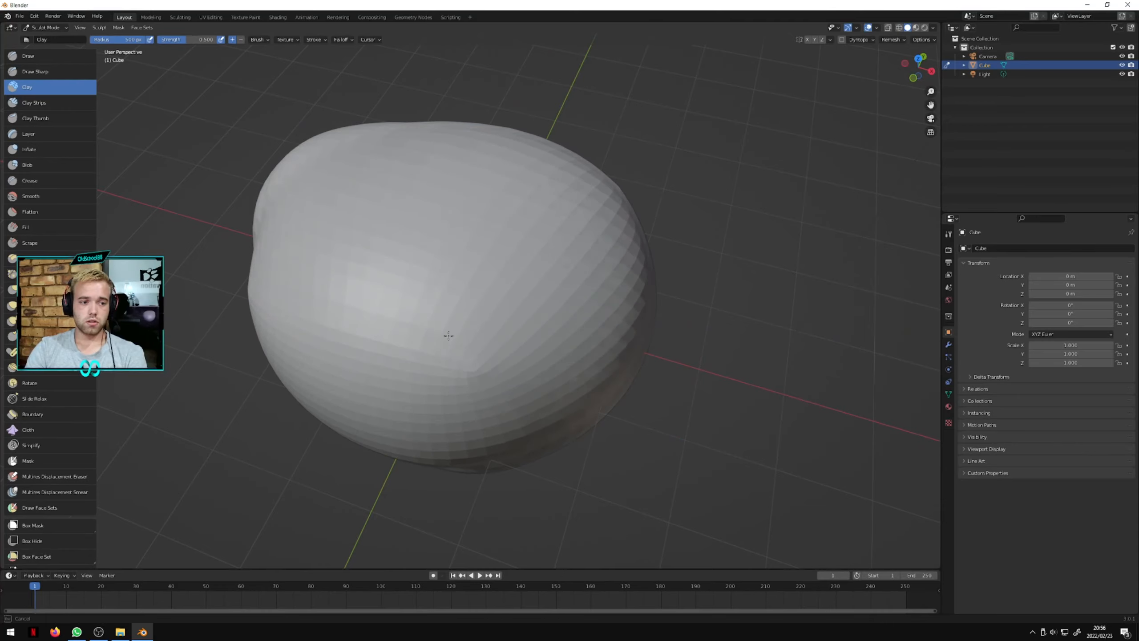
{"action": "mouse_move", "coordinate": [449, 335]}
{"action": "left_mouse_down"}
{"action": "mouse_move", "coordinate": [437, 330]}
{"action": "mouse_move", "coordinate": [421, 399]}
{"action": "mouse_move", "coordinate": [460, 418]}
{"action": "left_mouse_up"}
{"action": "scroll", "coordinate": [452, 351], "scroll_direction": "up", "scroll_amount": 1}
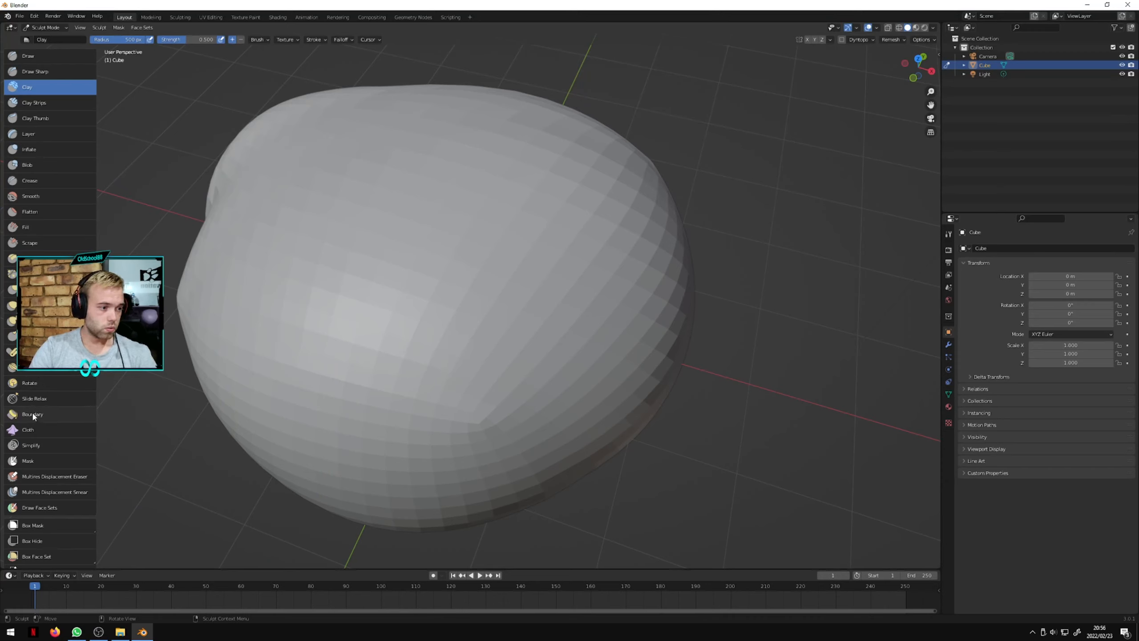
- Switch to the Crease brush, reduce its radius to 213 px, and carve a diagonal crease across the top of the blob
{"action": "left_click", "coordinate": [40, 184]}
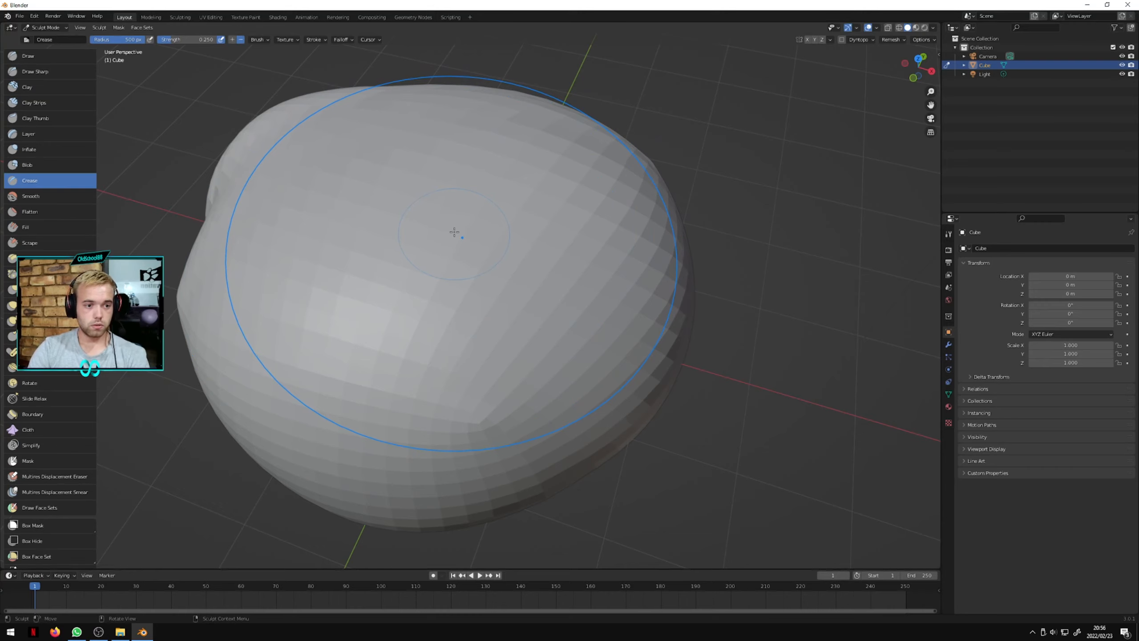
{"action": "key", "text": "f"}
{"action": "left_click", "coordinate": [326, 222]}
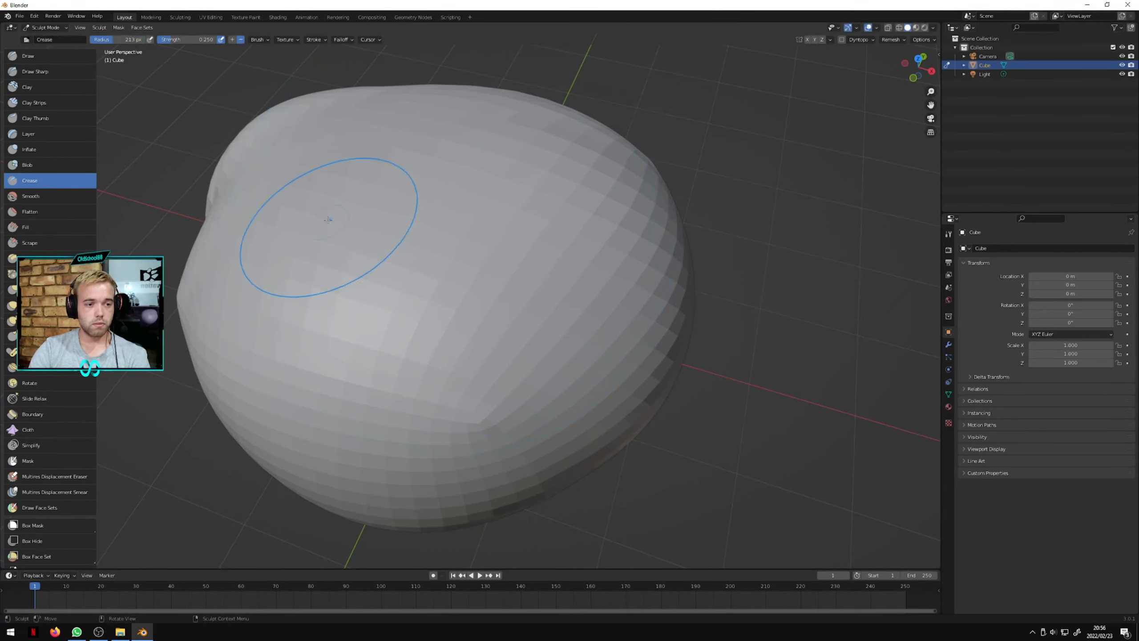
{"action": "mouse_move", "coordinate": [482, 145]}
{"action": "left_mouse_down"}
{"action": "mouse_move", "coordinate": [499, 138]}
{"action": "mouse_move", "coordinate": [301, 310]}
{"action": "mouse_move", "coordinate": [353, 232]}
{"action": "mouse_move", "coordinate": [355, 266]}
{"action": "mouse_move", "coordinate": [287, 349]}
{"action": "left_mouse_up"}
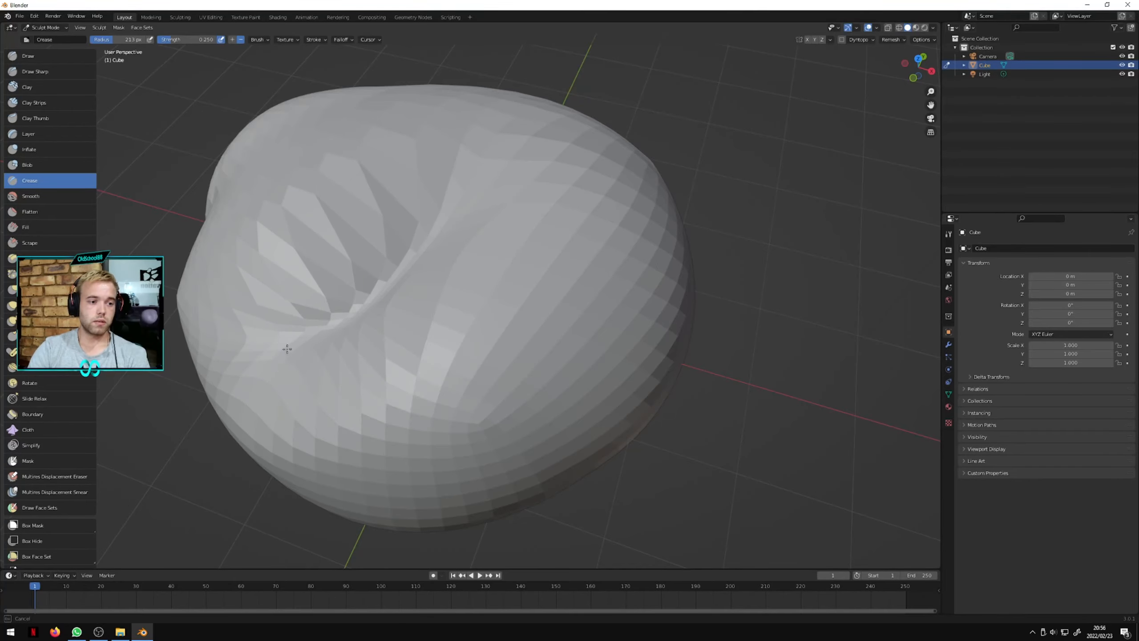
- Deepen the crease and extend it around the top with further Crease strokes to form a closed oval groove
{"action": "middle_click_drag", "start_coordinate": [360, 310], "coordinate": [601, 238]}
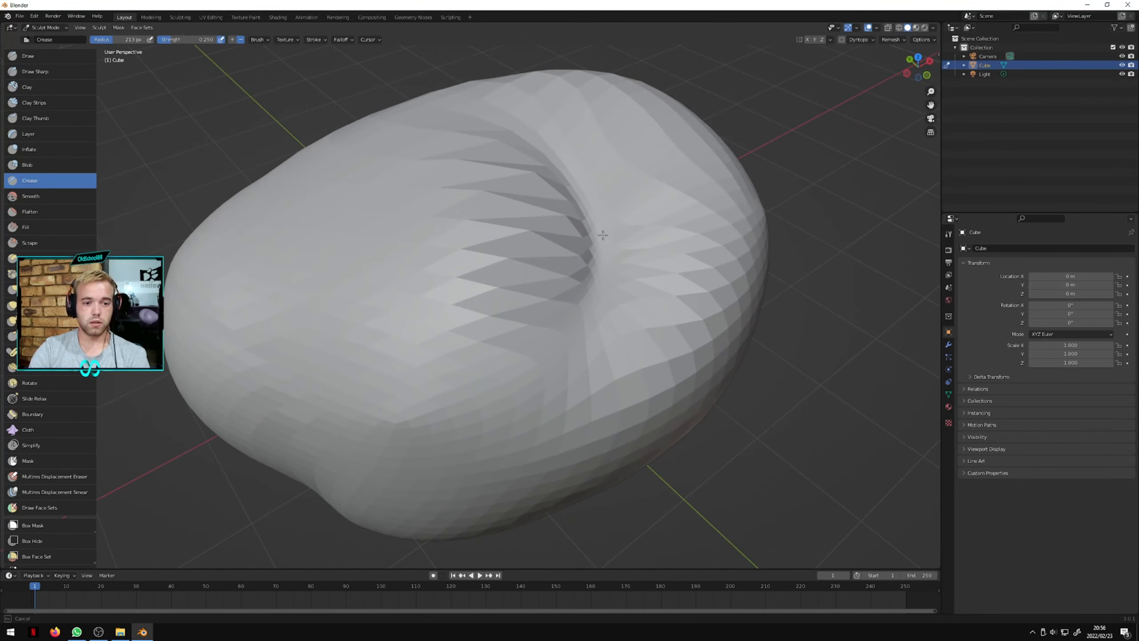
{"action": "mouse_move", "coordinate": [613, 299]}
{"action": "left_mouse_down"}
{"action": "mouse_move", "coordinate": [457, 500]}
{"action": "mouse_move", "coordinate": [395, 453]}
{"action": "mouse_move", "coordinate": [549, 372]}
{"action": "left_mouse_up"}
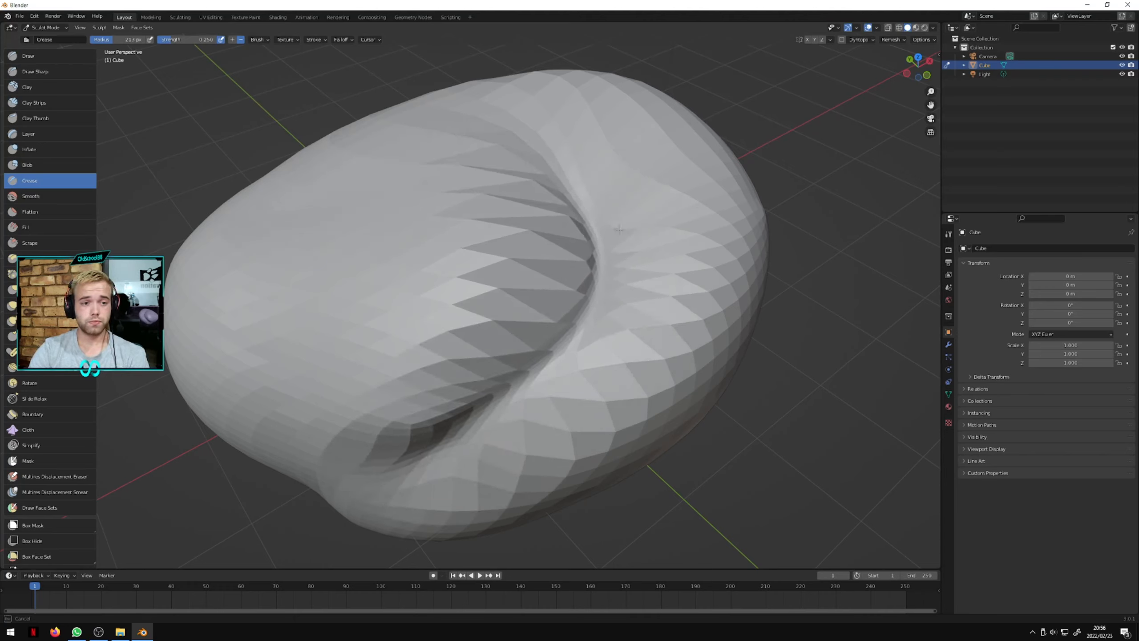
{"action": "left_click_drag", "start_coordinate": [511, 167], "coordinate": [427, 167]}
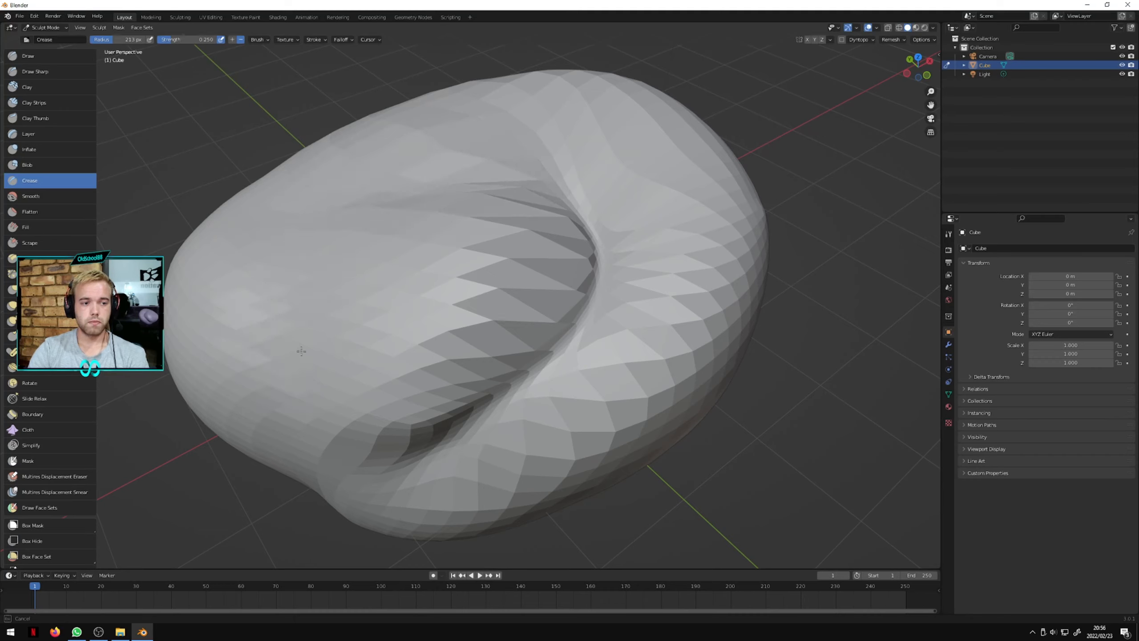
{"action": "mouse_move", "coordinate": [302, 352]}
{"action": "left_mouse_down"}
{"action": "mouse_move", "coordinate": [426, 431]}
{"action": "mouse_move", "coordinate": [312, 274]}
{"action": "left_mouse_up"}
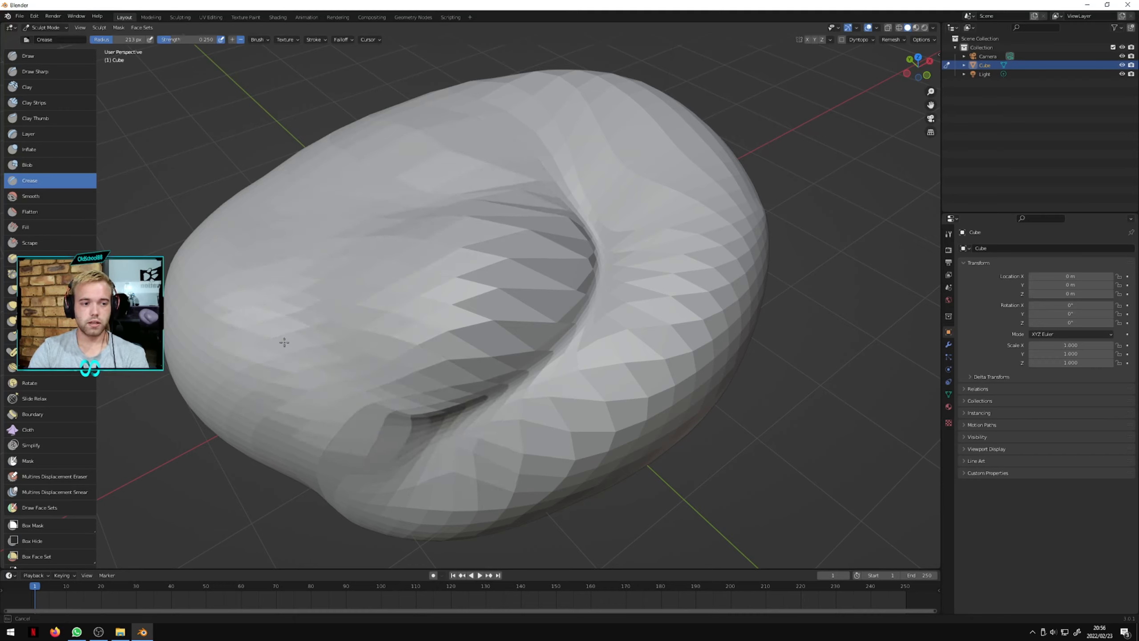
{"action": "left_click_drag", "start_coordinate": [284, 342], "coordinate": [326, 385]}
{"action": "mouse_move", "coordinate": [423, 182]}
{"action": "left_mouse_down"}
{"action": "mouse_move", "coordinate": [341, 361]}
{"action": "mouse_move", "coordinate": [300, 335]}
{"action": "left_mouse_up"}
{"action": "left_click_drag", "start_coordinate": [594, 254], "coordinate": [546, 351]}
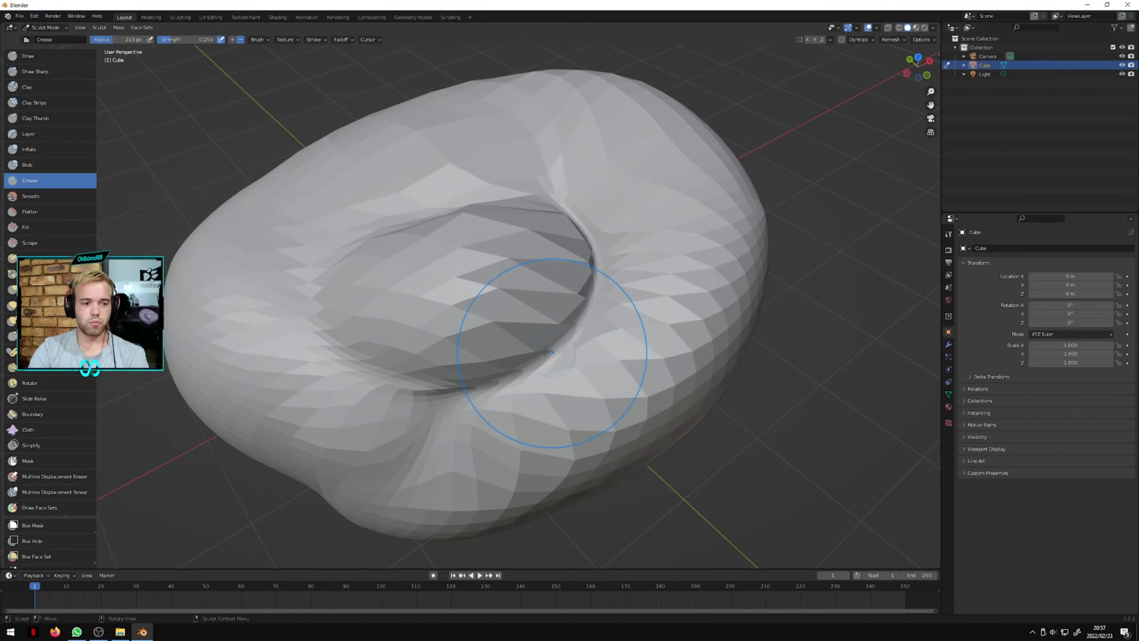
- Switch the sculpt to Edit Mode and examine the mesh along the oval crease
{"action": "mouse_move", "coordinate": [536, 324]}
{"action": "middle_mouse_down"}
{"action": "mouse_move", "coordinate": [516, 288]}
{"action": "mouse_move", "coordinate": [585, 238]}
{"action": "mouse_move", "coordinate": [646, 218]}
{"action": "mouse_move", "coordinate": [411, 224]}
{"action": "mouse_move", "coordinate": [394, 186]}
{"action": "middle_mouse_up"}
{"action": "scroll", "coordinate": [586, 239], "scroll_direction": "up", "scroll_amount": 3}
{"action": "scroll", "coordinate": [648, 216], "scroll_direction": "down", "scroll_amount": 4}
{"action": "left_click", "coordinate": [52, 28]}
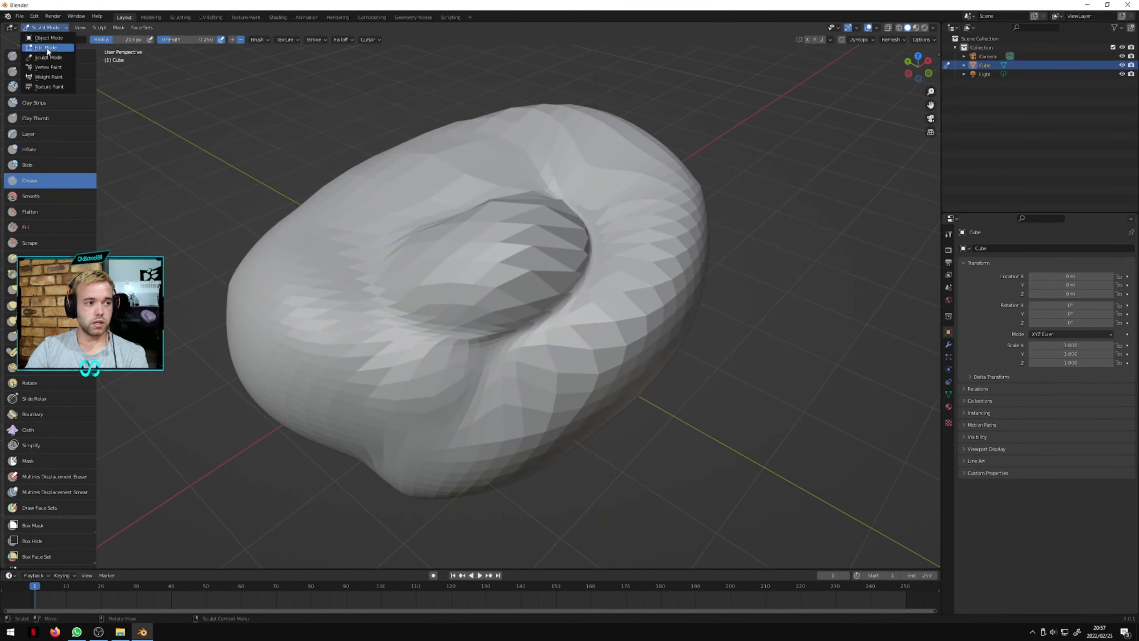
{"action": "left_click", "coordinate": [43, 50]}
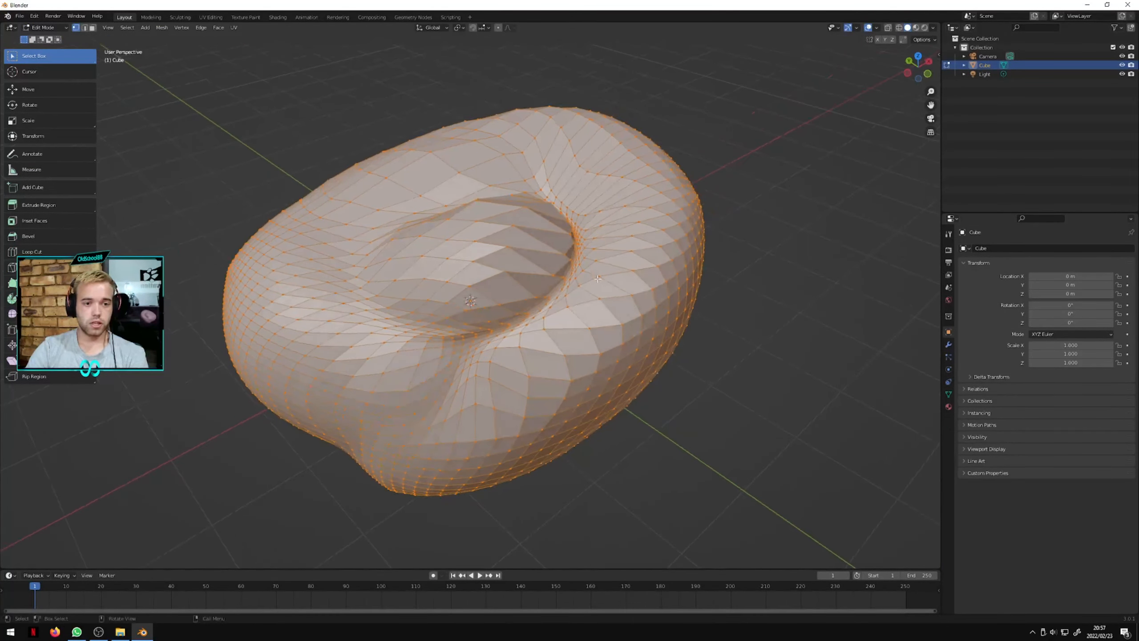
{"action": "scroll", "coordinate": [646, 350], "scroll_direction": "up", "scroll_amount": 2}
{"action": "middle_click_drag", "start_coordinate": [657, 365], "coordinate": [652, 359]}
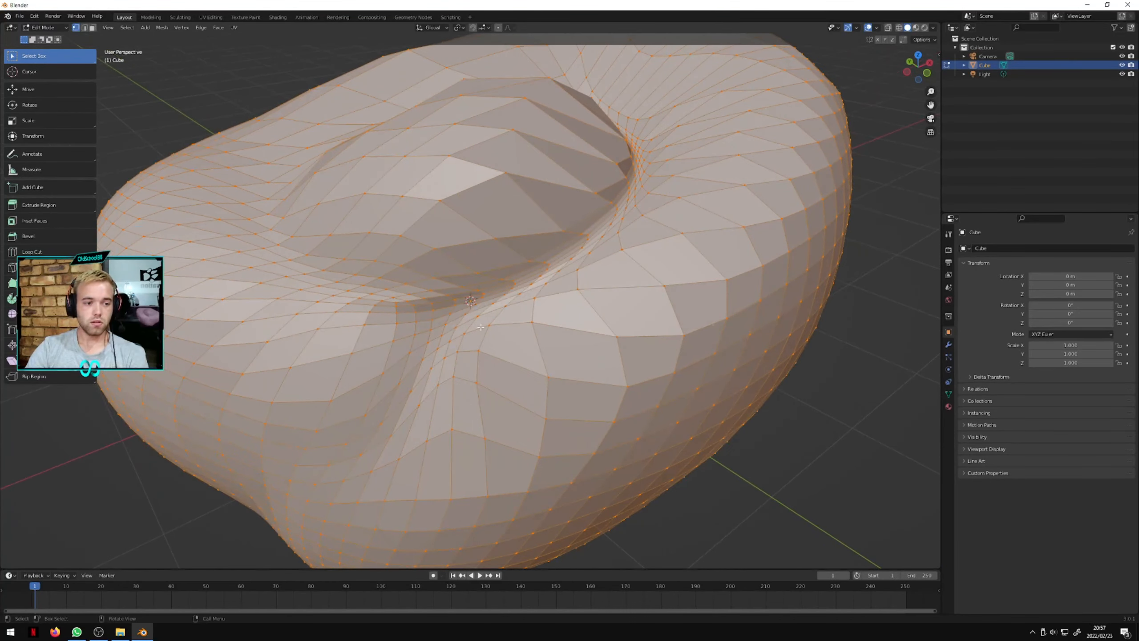
- Box-select faces around the crease and compare their size with the mesh on the other sides
{"action": "left_click_drag", "start_coordinate": [389, 312], "coordinate": [487, 397]}
{"action": "left_click_drag", "start_coordinate": [524, 237], "coordinate": [761, 400]}
{"action": "scroll", "coordinate": [709, 407], "scroll_direction": "down", "scroll_amount": 3}
{"action": "middle_click_drag", "start_coordinate": [710, 406], "coordinate": [304, 333]}
{"action": "scroll", "coordinate": [524, 371], "scroll_direction": "up", "scroll_amount": 4}
{"action": "scroll", "coordinate": [504, 365], "scroll_direction": "down", "scroll_amount": 4}
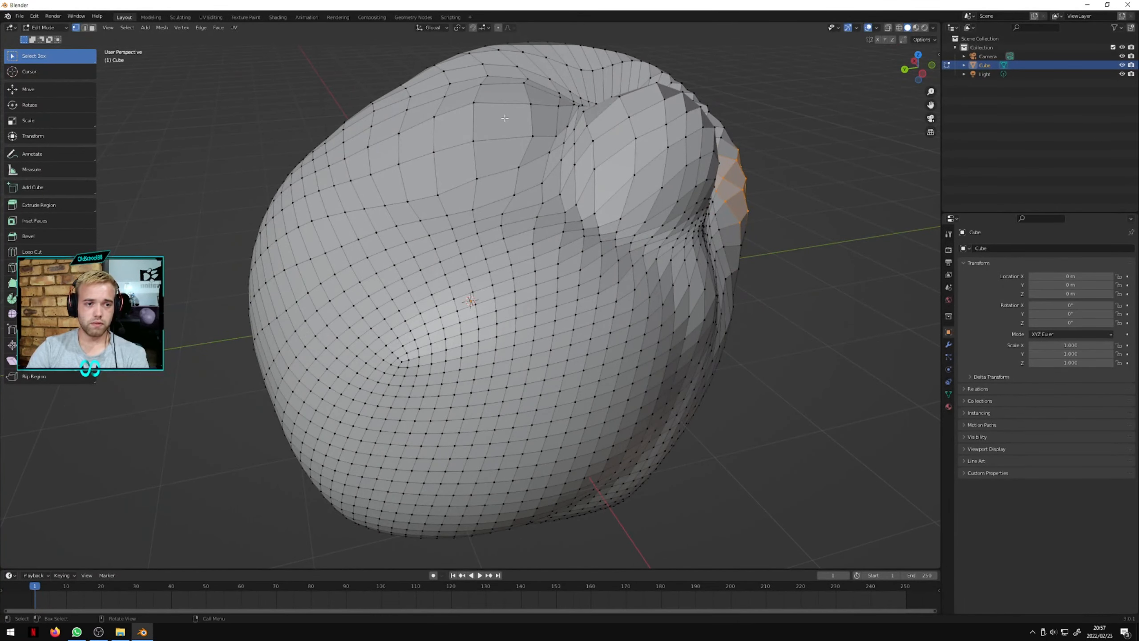
- Box-select one large stretched face and a small dense patch of vertices to compare the mesh density
{"action": "key", "text": "b"}
{"action": "left_click_drag", "start_coordinate": [551, 152], "coordinate": [551, 152]}
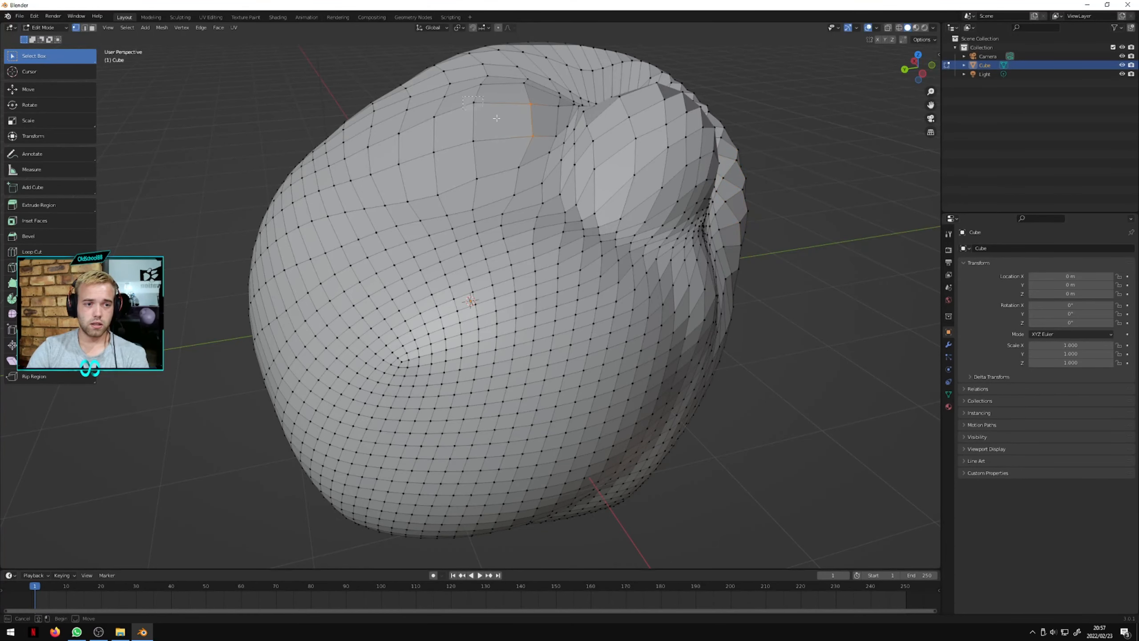
{"action": "key", "text": "b"}
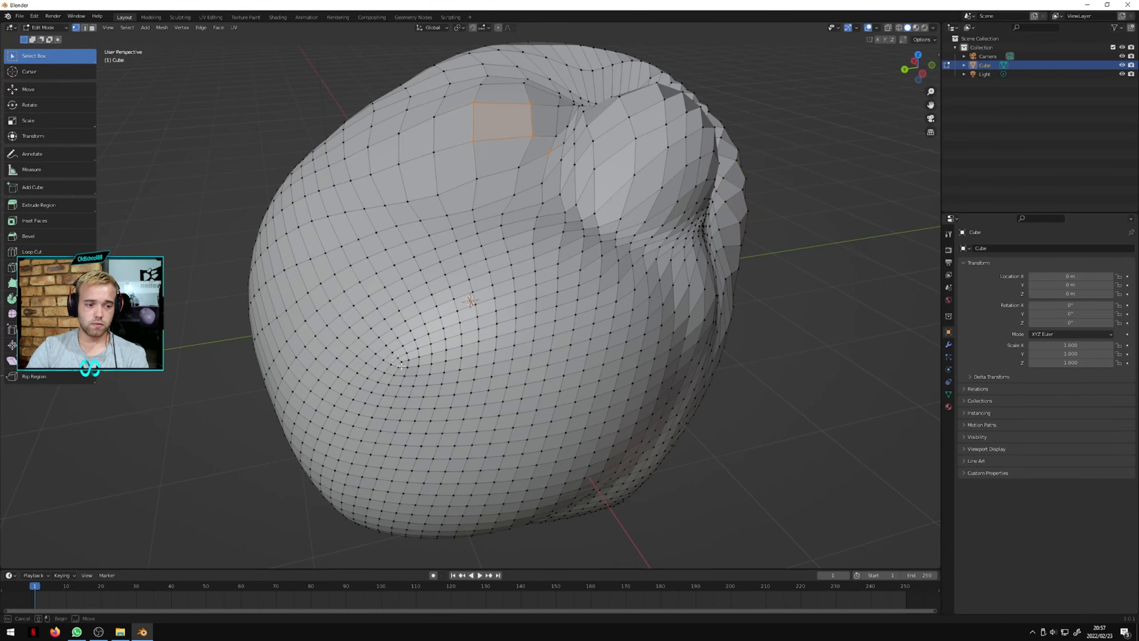
{"action": "left_click_drag", "start_coordinate": [416, 373], "coordinate": [416, 373]}
{"action": "scroll", "coordinate": [554, 324], "scroll_direction": "down", "scroll_amount": 4}
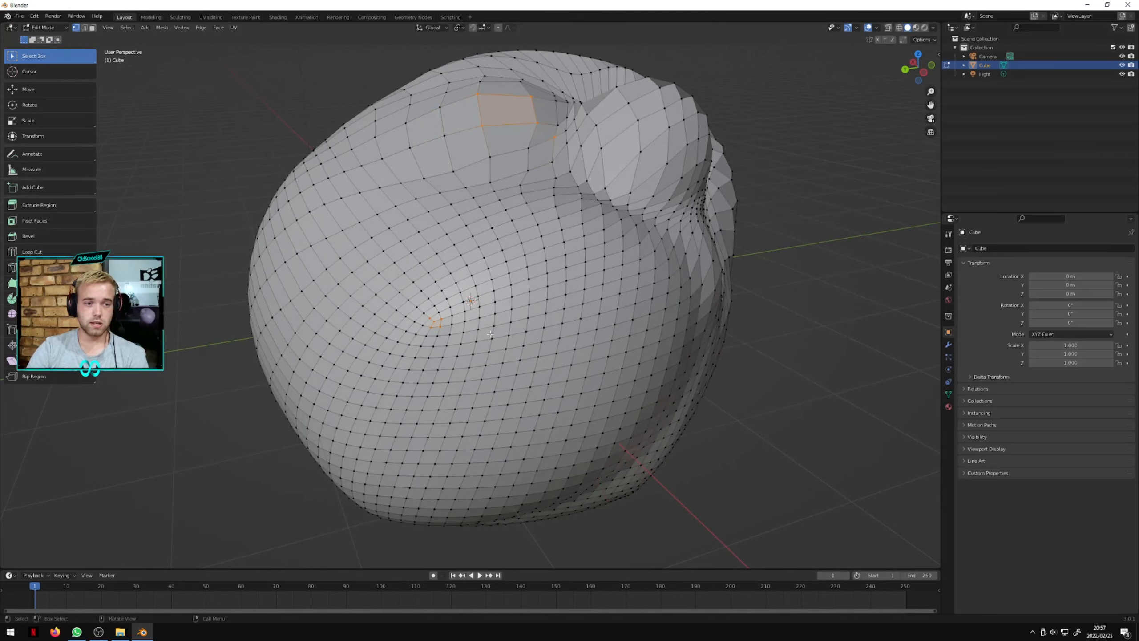
{"action": "middle_click_drag", "start_coordinate": [555, 325], "coordinate": [502, 311]}
- Return to Sculpt Mode and enable Dyntopo for the sculpt, accepting the loss of vertex data
{"action": "key", "text": "Tab"}
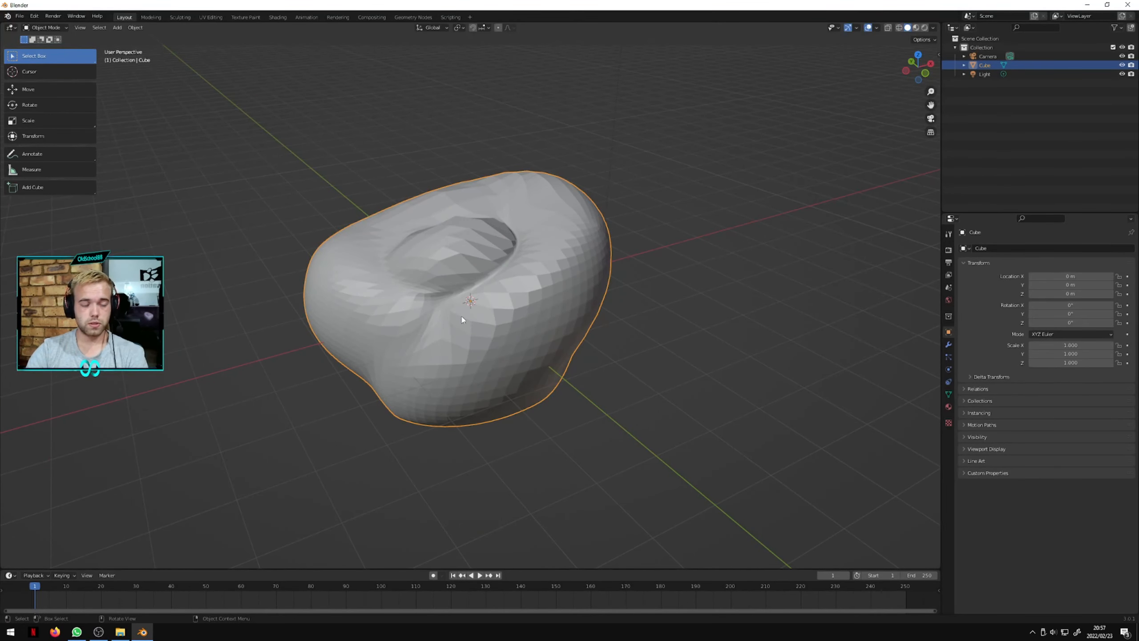
{"action": "left_click", "coordinate": [45, 27]}
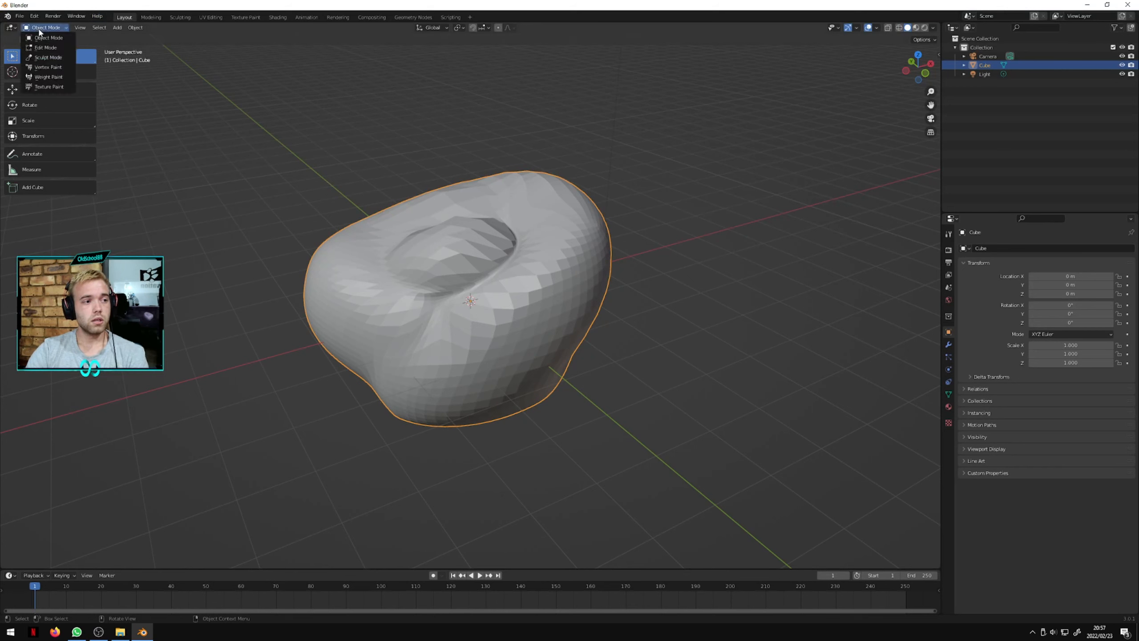
{"action": "left_click", "coordinate": [41, 57]}
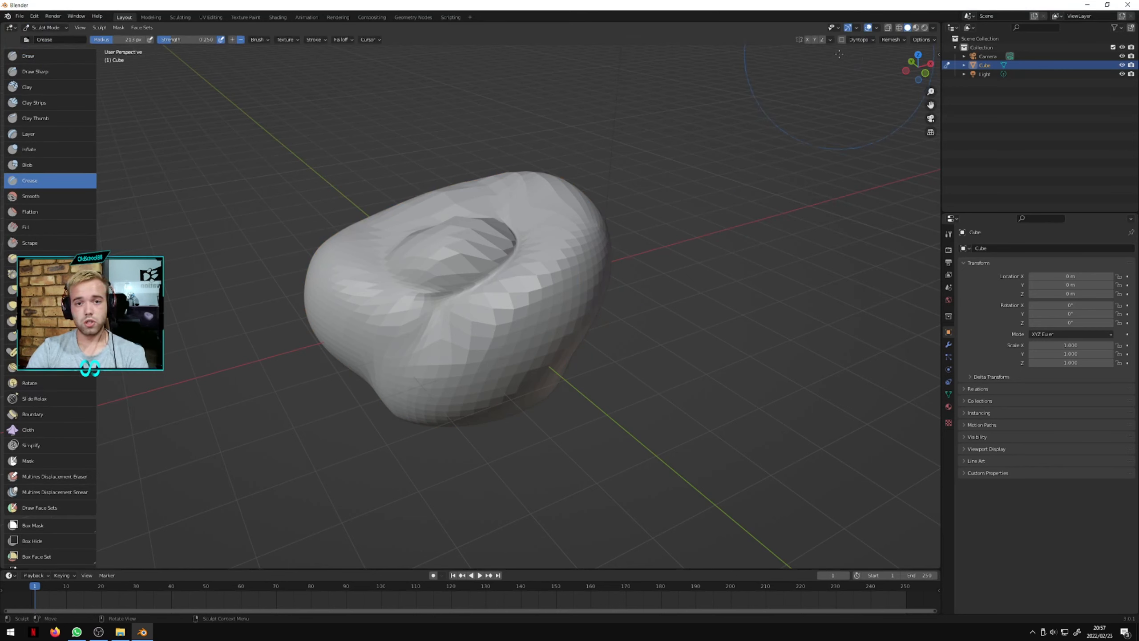
{"action": "left_click", "coordinate": [948, 234]}
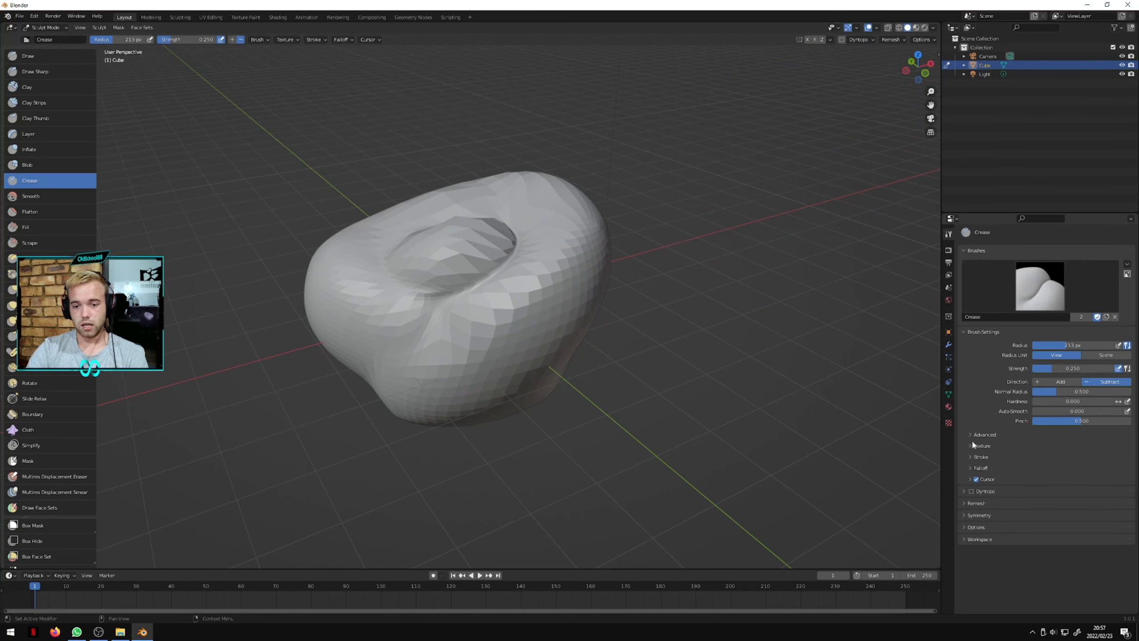
{"action": "left_click", "coordinate": [972, 492]}
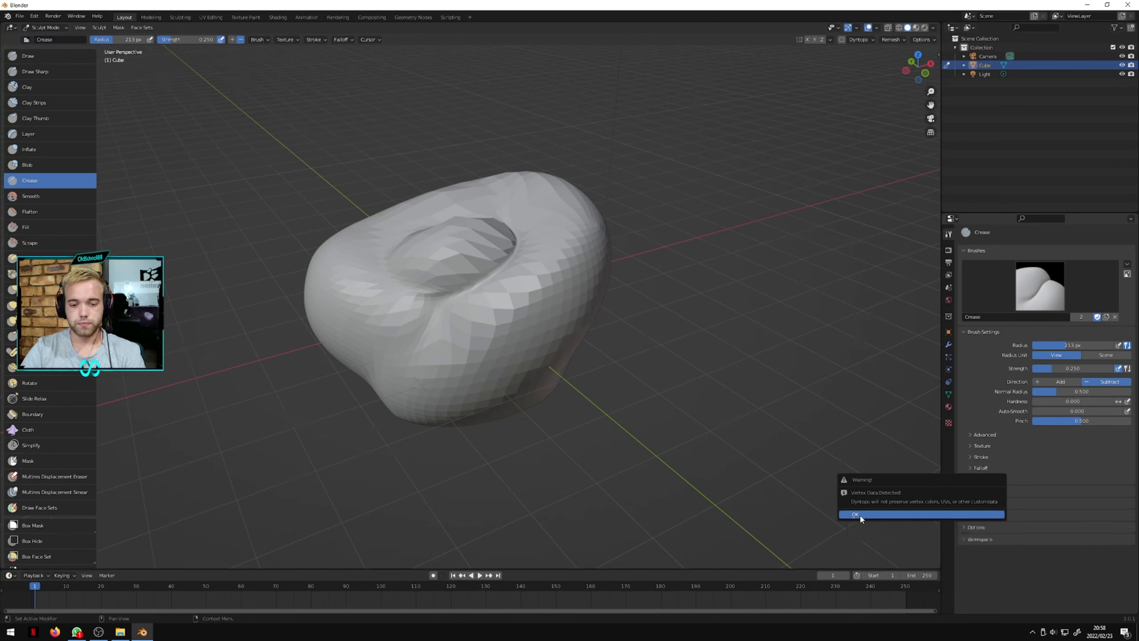
{"action": "left_click", "coordinate": [859, 516]}
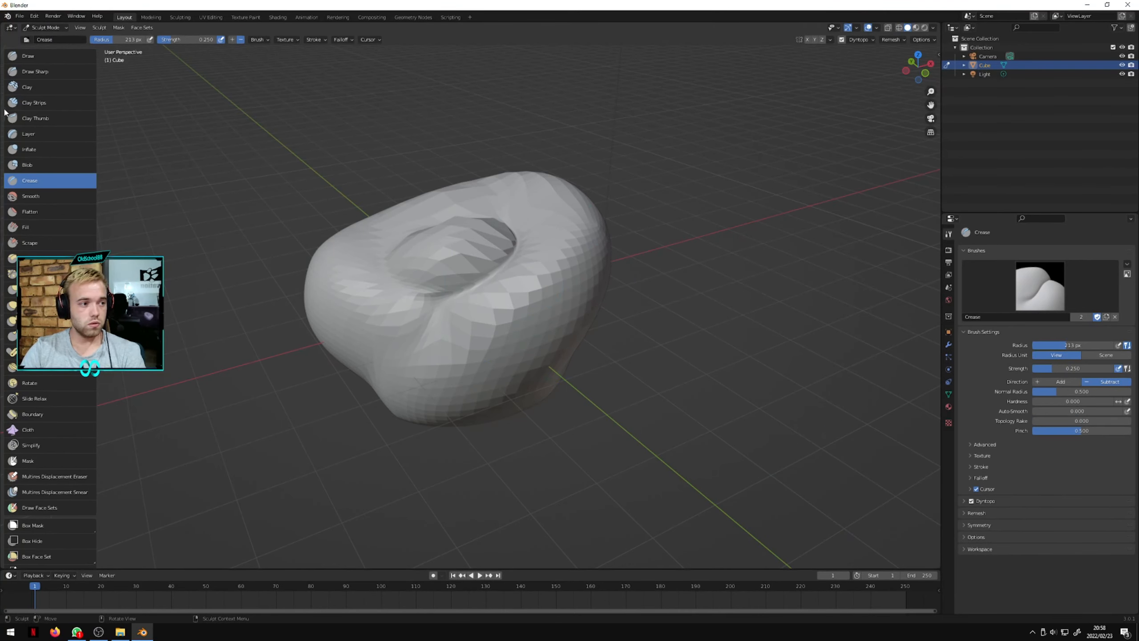
- Choose the Clay brush and build up a thick ridge across the front of the creased blob
{"action": "left_click", "coordinate": [27, 87]}
{"action": "mouse_move", "coordinate": [531, 266]}
{"action": "left_mouse_down"}
{"action": "mouse_move", "coordinate": [395, 344]}
{"action": "mouse_move", "coordinate": [461, 360]}
{"action": "mouse_move", "coordinate": [529, 315]}
{"action": "left_mouse_up"}
{"action": "scroll", "coordinate": [527, 328], "scroll_direction": "up", "scroll_amount": 6}
{"action": "mouse_move", "coordinate": [599, 278]}
{"action": "left_mouse_down"}
{"action": "mouse_move", "coordinate": [534, 322]}
{"action": "mouse_move", "coordinate": [687, 236]}
{"action": "mouse_move", "coordinate": [694, 173]}
{"action": "mouse_move", "coordinate": [664, 173]}
{"action": "mouse_move", "coordinate": [716, 95]}
{"action": "mouse_move", "coordinate": [496, 194]}
{"action": "mouse_move", "coordinate": [659, 280]}
{"action": "mouse_move", "coordinate": [414, 227]}
{"action": "left_mouse_up"}
{"action": "scroll", "coordinate": [419, 243], "scroll_direction": "down", "scroll_amount": 6}
{"action": "middle_click_drag", "start_coordinate": [419, 242], "coordinate": [449, 242]}
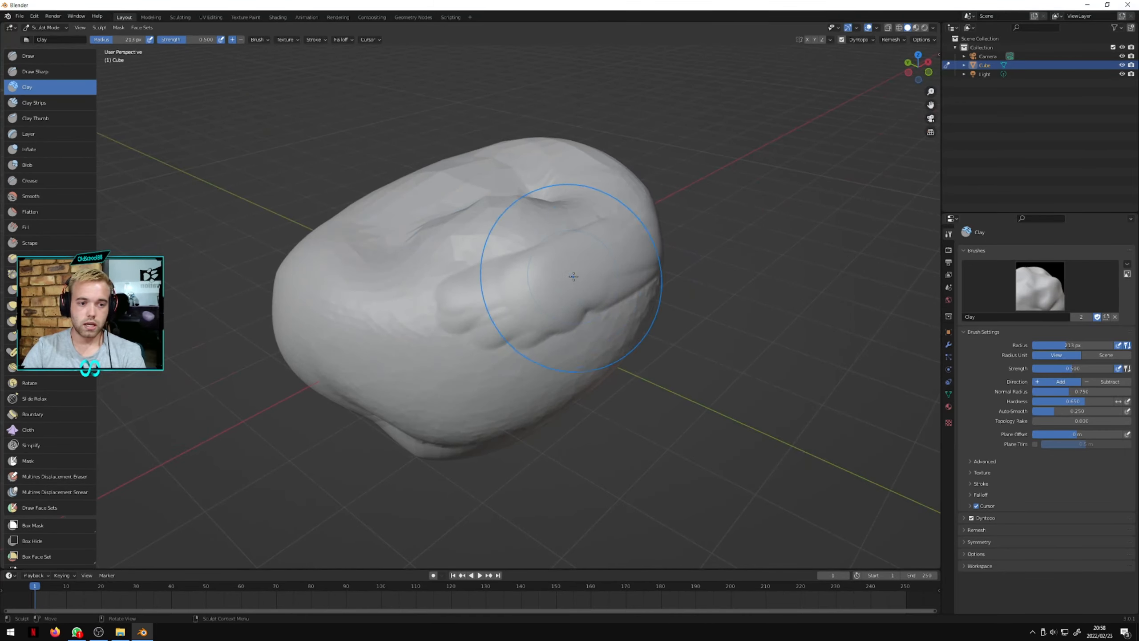
{"action": "mouse_move", "coordinate": [572, 278]}
{"action": "left_mouse_down"}
{"action": "mouse_move", "coordinate": [453, 315]}
{"action": "mouse_move", "coordinate": [533, 297]}
{"action": "mouse_move", "coordinate": [556, 273]}
{"action": "mouse_move", "coordinate": [431, 327]}
{"action": "left_mouse_up"}
- Switch to the Inflate brush and swell the front ridge outward with a long stroke
{"action": "key", "text": "i"}
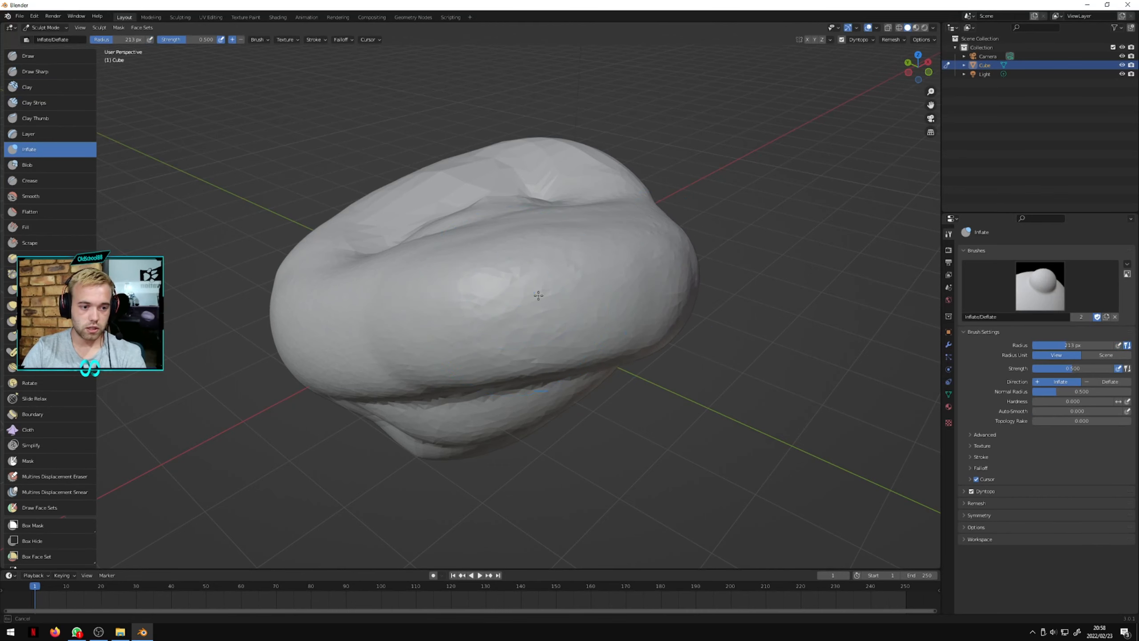
{"action": "mouse_move", "coordinate": [538, 299]}
{"action": "left_mouse_down"}
{"action": "mouse_move", "coordinate": [529, 314]}
{"action": "mouse_move", "coordinate": [583, 299]}
{"action": "mouse_move", "coordinate": [388, 330]}
{"action": "left_mouse_up"}
{"action": "middle_click_drag", "start_coordinate": [388, 330], "coordinate": [585, 266]}
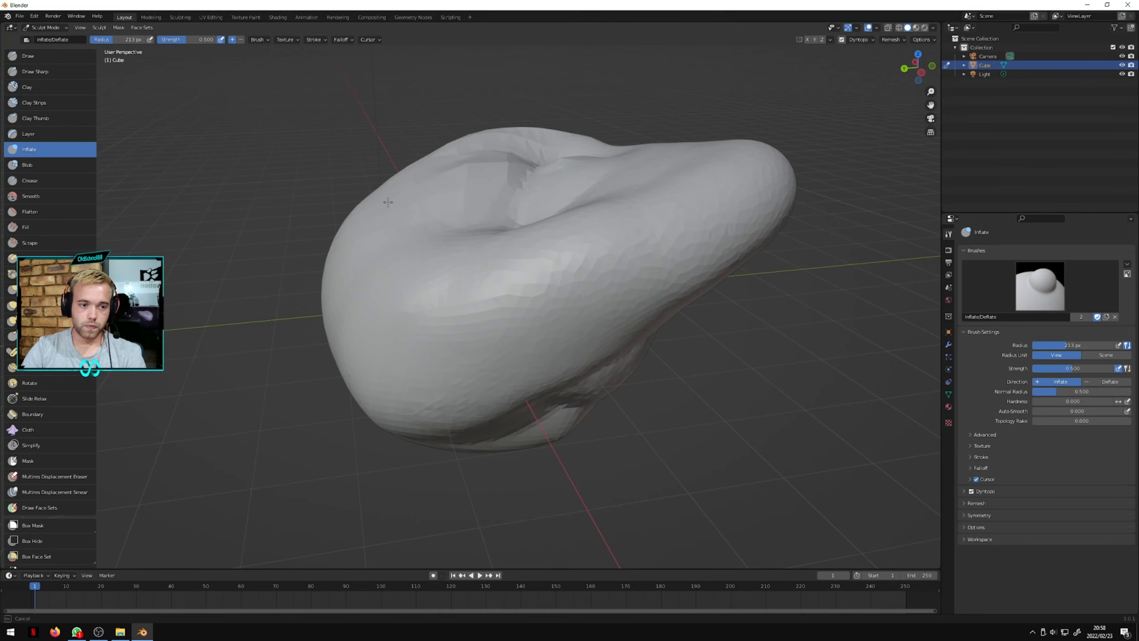
{"action": "scroll", "coordinate": [494, 237], "scroll_direction": "down", "scroll_amount": 3}
{"action": "middle_click_drag", "start_coordinate": [494, 238], "coordinate": [456, 268]}
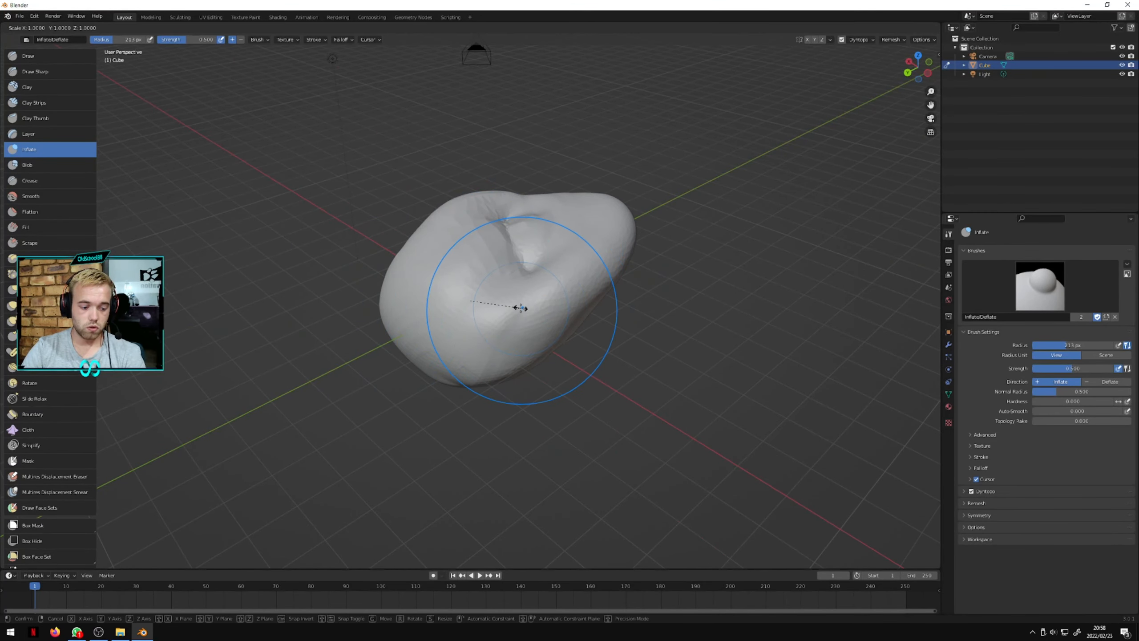
- Choose the Smooth brush, increase its radius, raise its strength to about 0.4, and smooth the blob's folds and ridges
{"action": "key", "text": "shift+s"}
{"action": "key", "text": "f"}
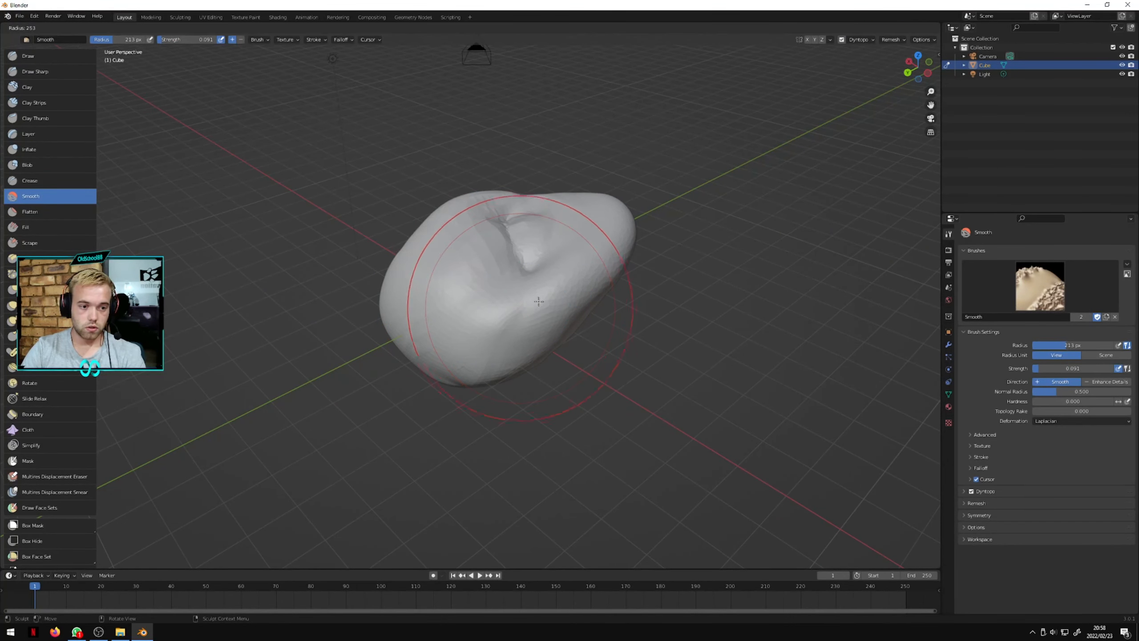
{"action": "left_click", "coordinate": [597, 286]}
{"action": "key", "text": "shift+f"}
{"action": "left_click", "coordinate": [623, 280]}
{"action": "mouse_move", "coordinate": [529, 274]}
{"action": "left_mouse_down"}
{"action": "mouse_move", "coordinate": [439, 266]}
{"action": "mouse_move", "coordinate": [488, 330]}
{"action": "left_mouse_up"}
{"action": "mouse_move", "coordinate": [490, 331]}
{"action": "middle_mouse_down"}
{"action": "mouse_move", "coordinate": [582, 255]}
{"action": "mouse_move", "coordinate": [471, 255]}
{"action": "mouse_move", "coordinate": [532, 288]}
{"action": "middle_mouse_up"}
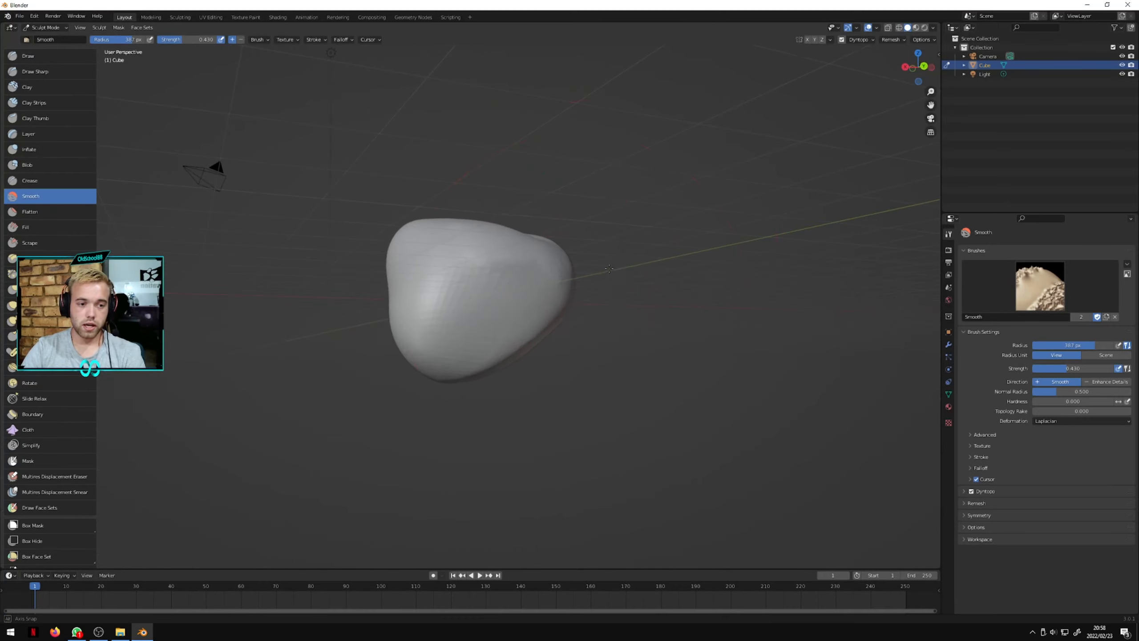
- Switch to Edit Mode and examine the triangulated mesh that Dyntopo produced across the smoothed form
{"action": "left_click", "coordinate": [45, 28]}
{"action": "left_click", "coordinate": [48, 48]}
{"action": "scroll", "coordinate": [523, 300], "scroll_direction": "up", "scroll_amount": 4}
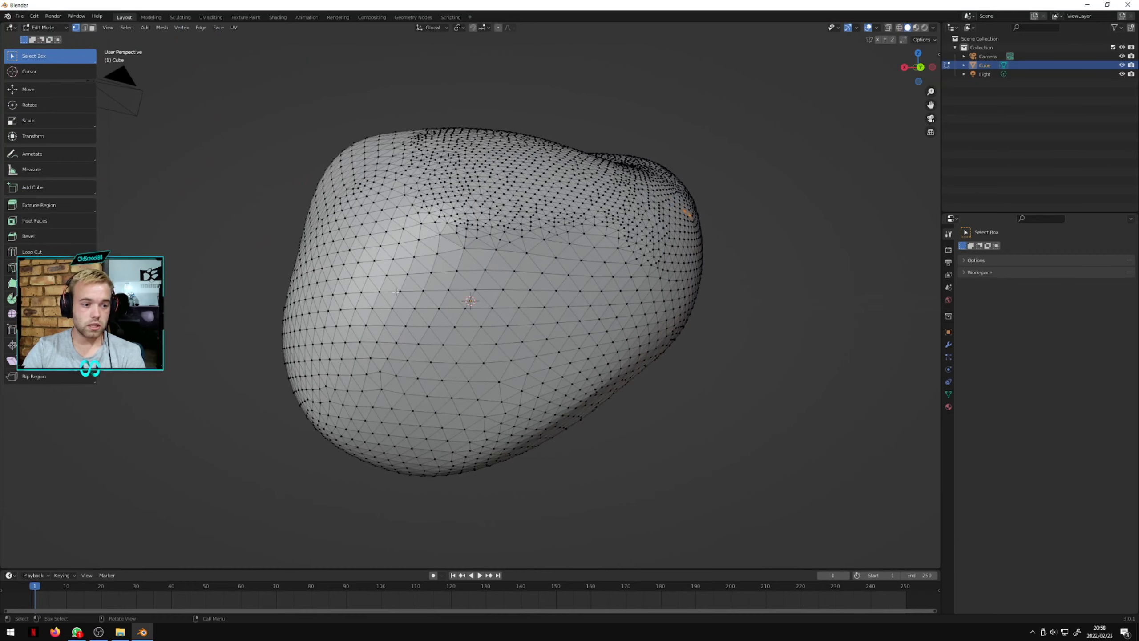
{"action": "middle_click_drag", "start_coordinate": [396, 292], "coordinate": [416, 305]}
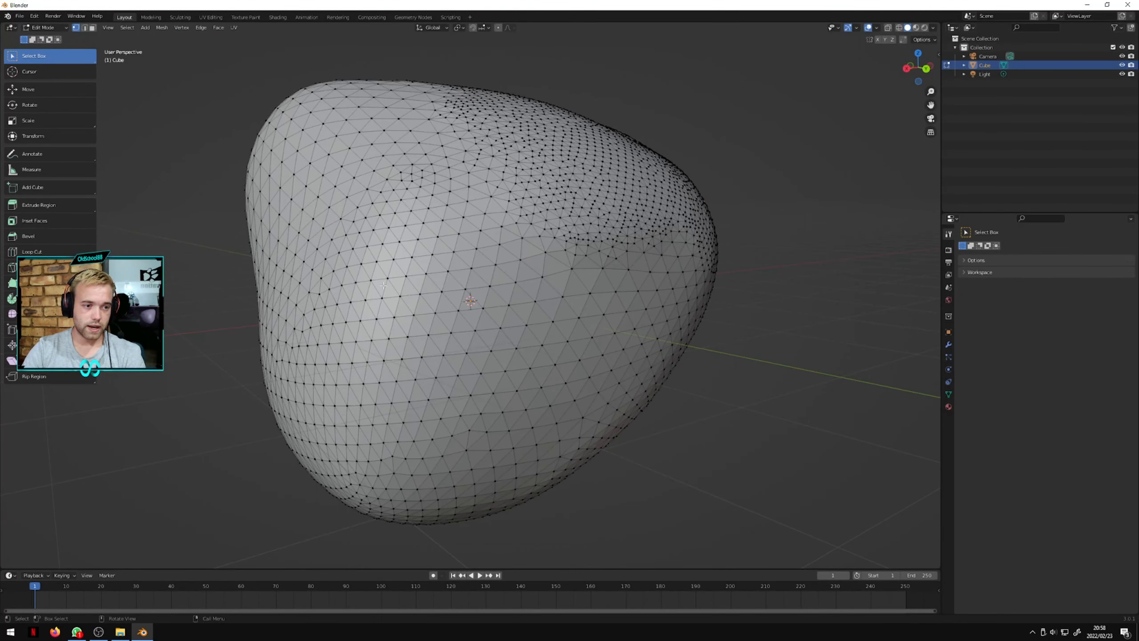
- Examine the triangulated mesh from several sides in Edit Mode and return the object to Sculpt Mode
{"action": "middle_click_drag", "start_coordinate": [384, 286], "coordinate": [456, 259]}
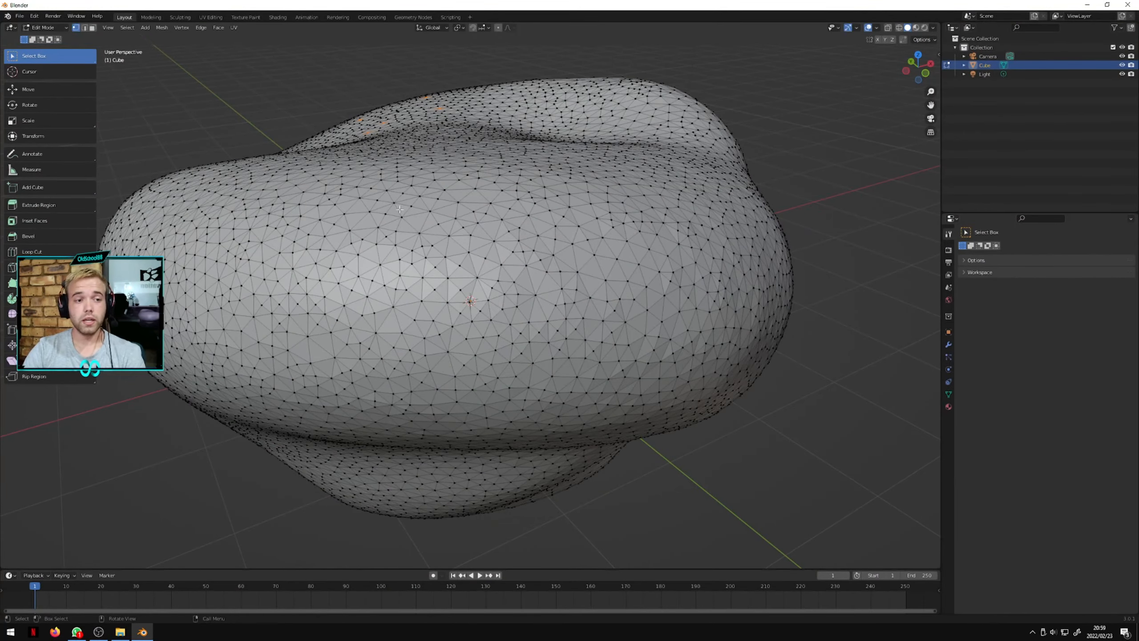
{"action": "middle_click_drag", "start_coordinate": [400, 209], "coordinate": [418, 261]}
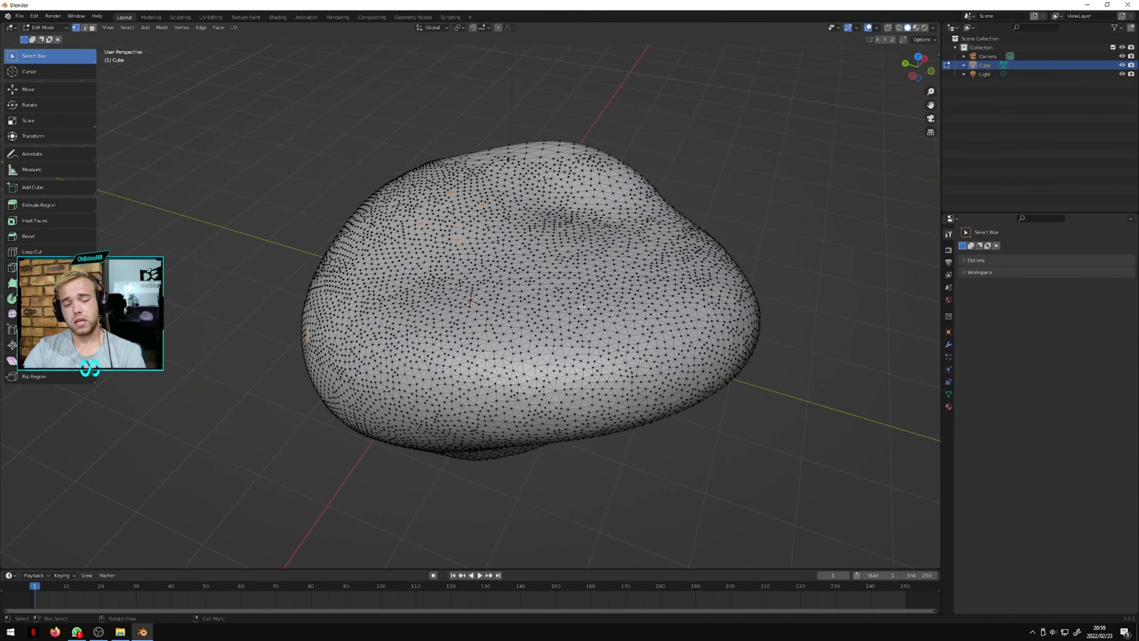
{"action": "middle_click_drag", "start_coordinate": [561, 215], "coordinate": [451, 206]}
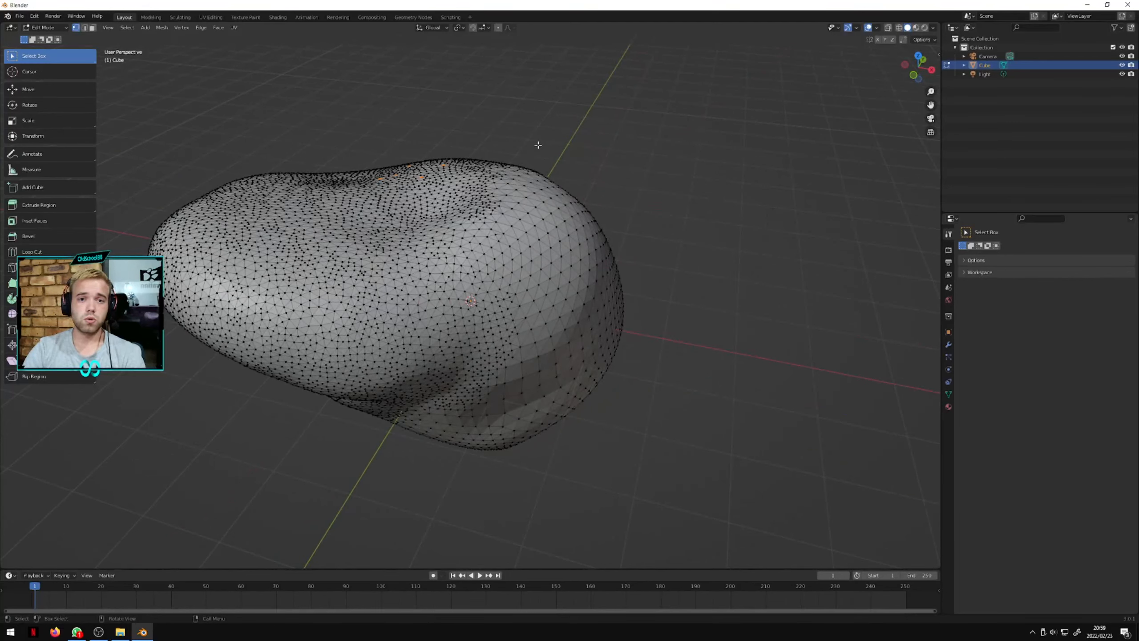
{"action": "left_click", "coordinate": [43, 27]}
{"action": "left_click", "coordinate": [43, 56]}
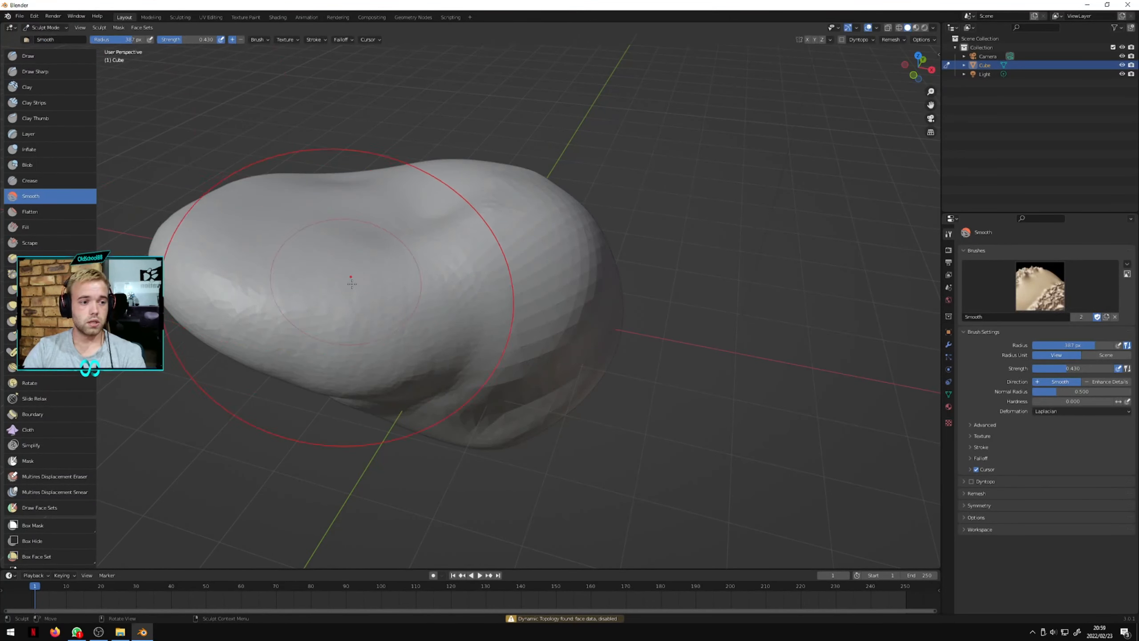
{"action": "mouse_move", "coordinate": [438, 287]}
{"action": "middle_mouse_down"}
{"action": "mouse_move", "coordinate": [405, 297]}
{"action": "mouse_move", "coordinate": [504, 309]}
{"action": "middle_mouse_up"}
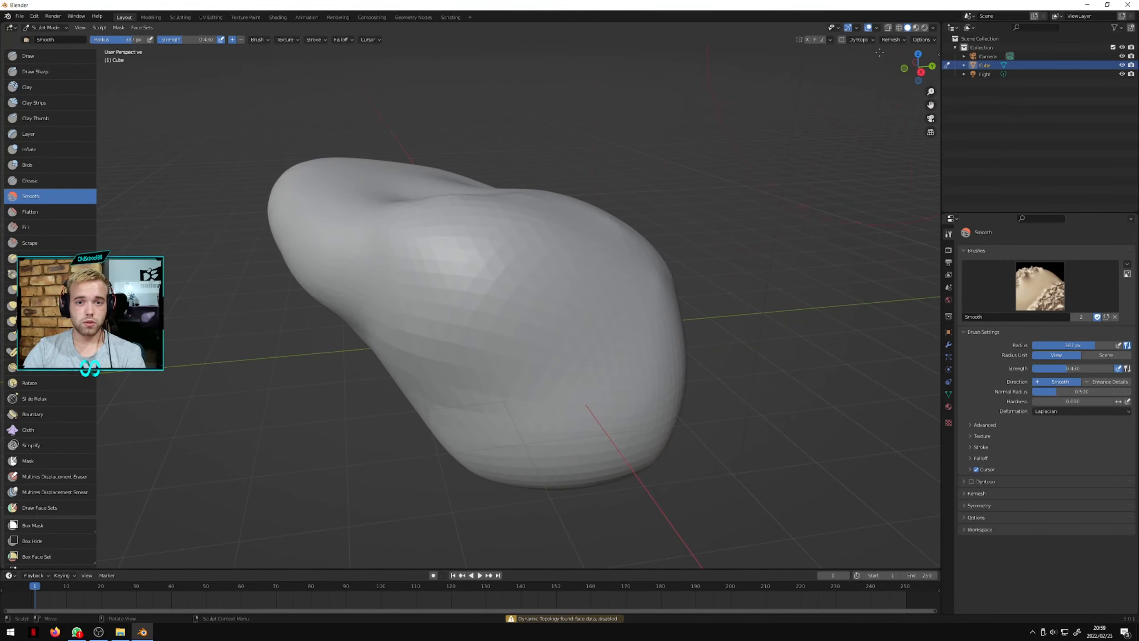
- Preview the blob in Material Preview shading and return the viewport to Solid shading
{"action": "left_click", "coordinate": [917, 28]}
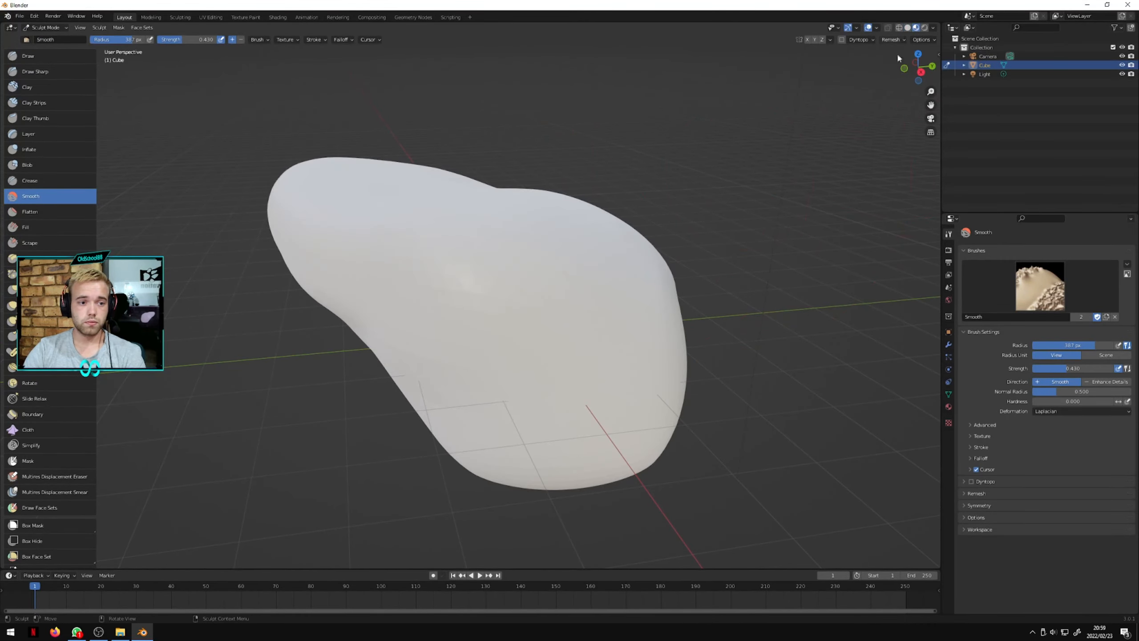
{"action": "left_click", "coordinate": [934, 28]}
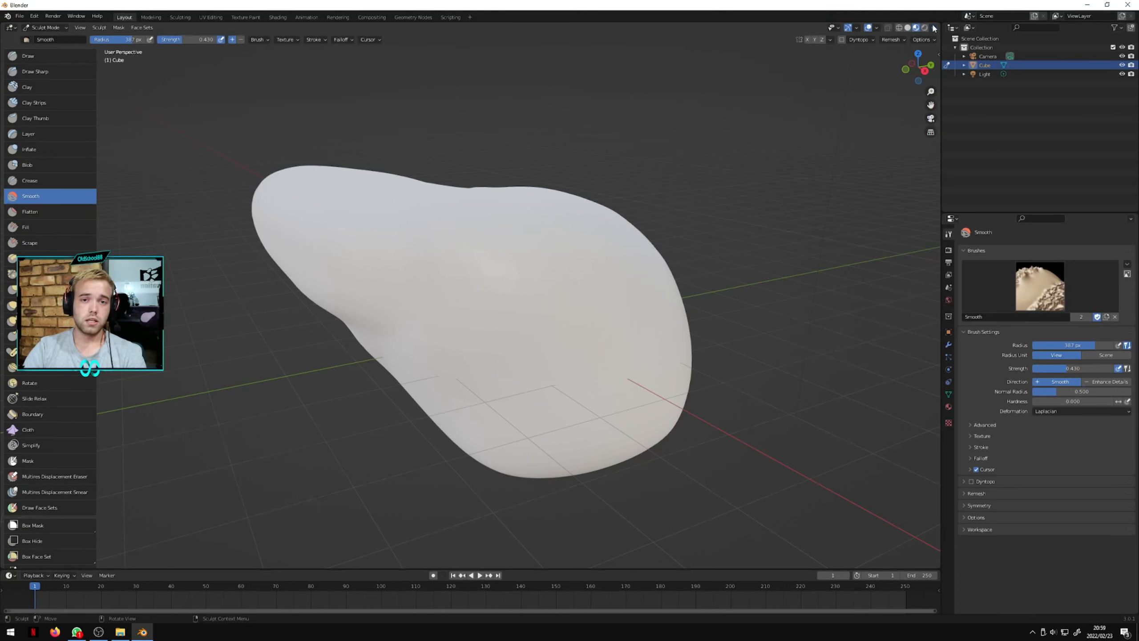
{"action": "left_click", "coordinate": [908, 28]}
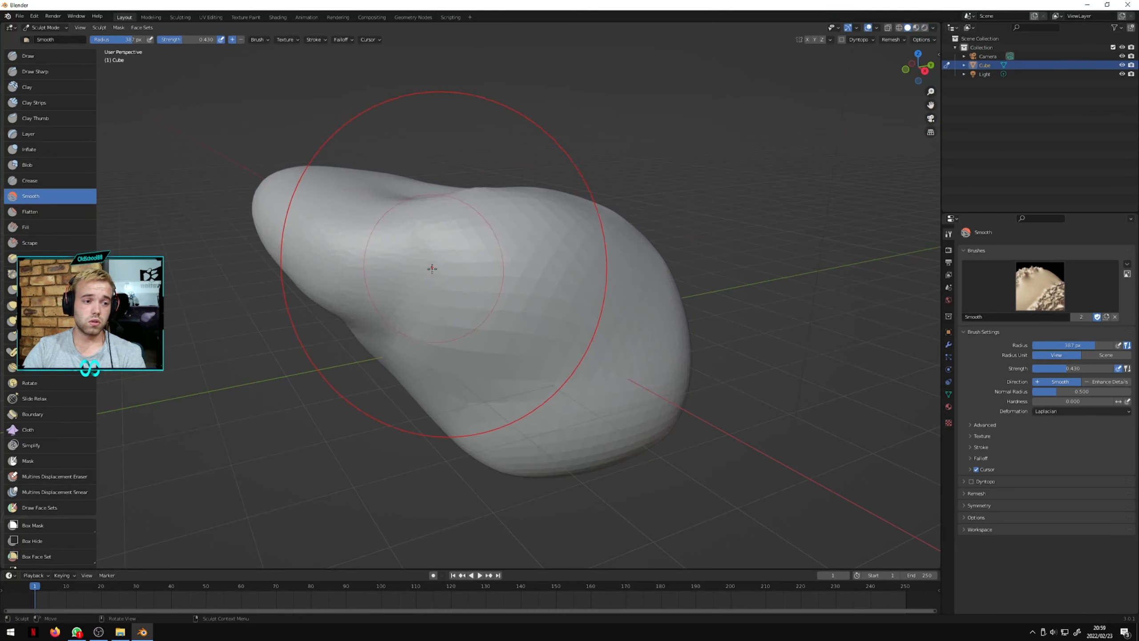
{"action": "middle_click_drag", "start_coordinate": [442, 264], "coordinate": [444, 268]}
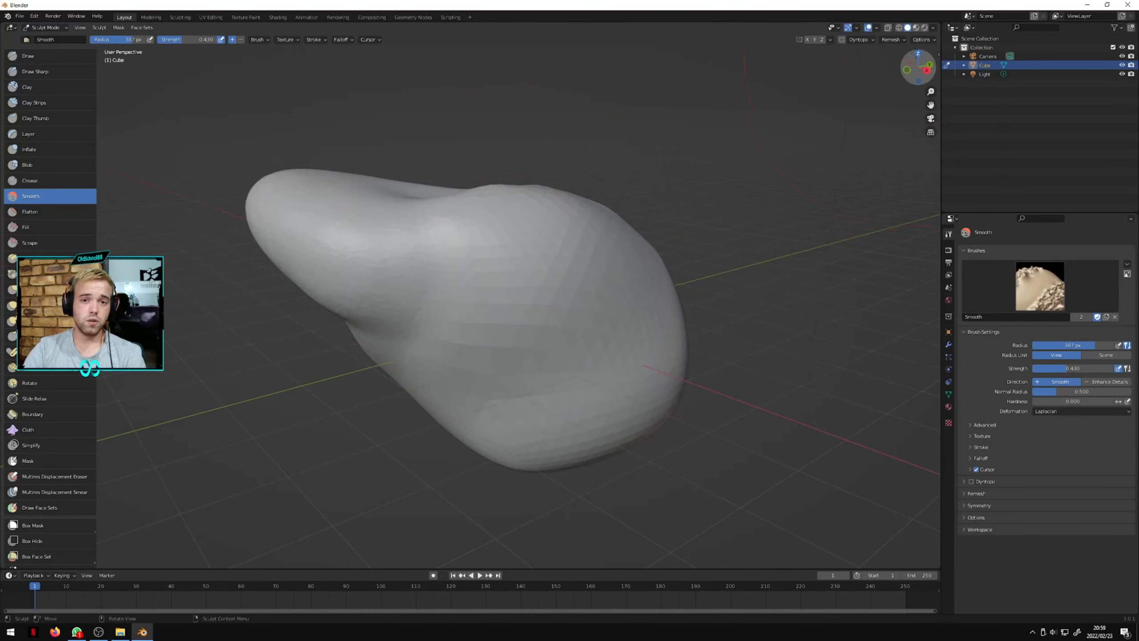
- Set the Solid viewport lighting to MatCap and apply the dark grey matcap to the blob
{"action": "left_click", "coordinate": [933, 28]}
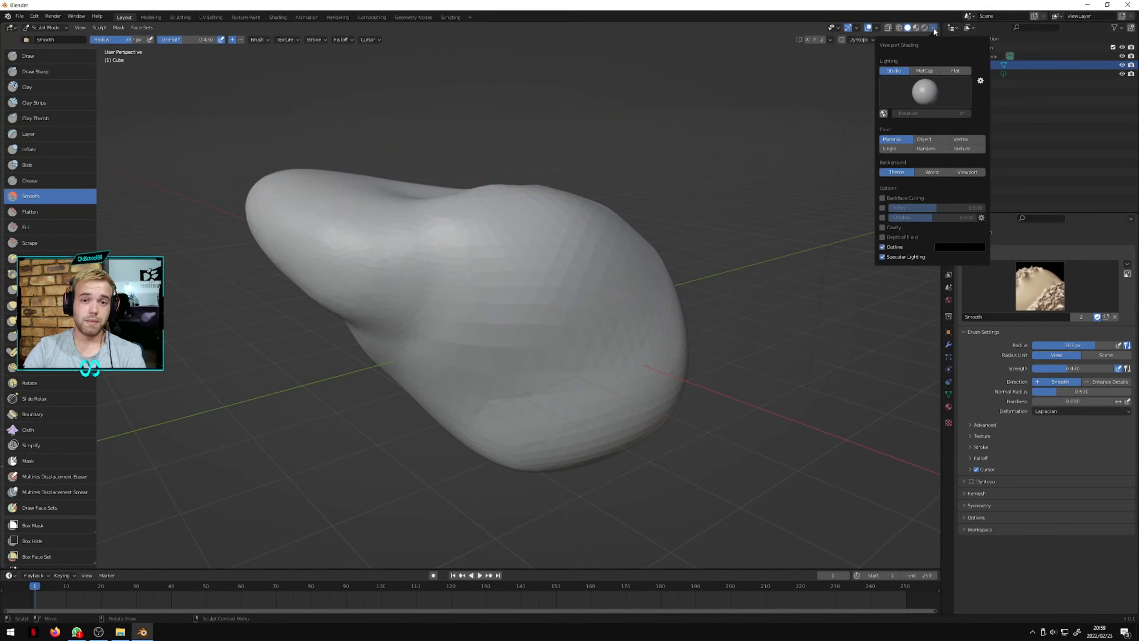
{"action": "left_click", "coordinate": [924, 70]}
{"action": "left_click", "coordinate": [925, 93]}
{"action": "left_click", "coordinate": [823, 123]}
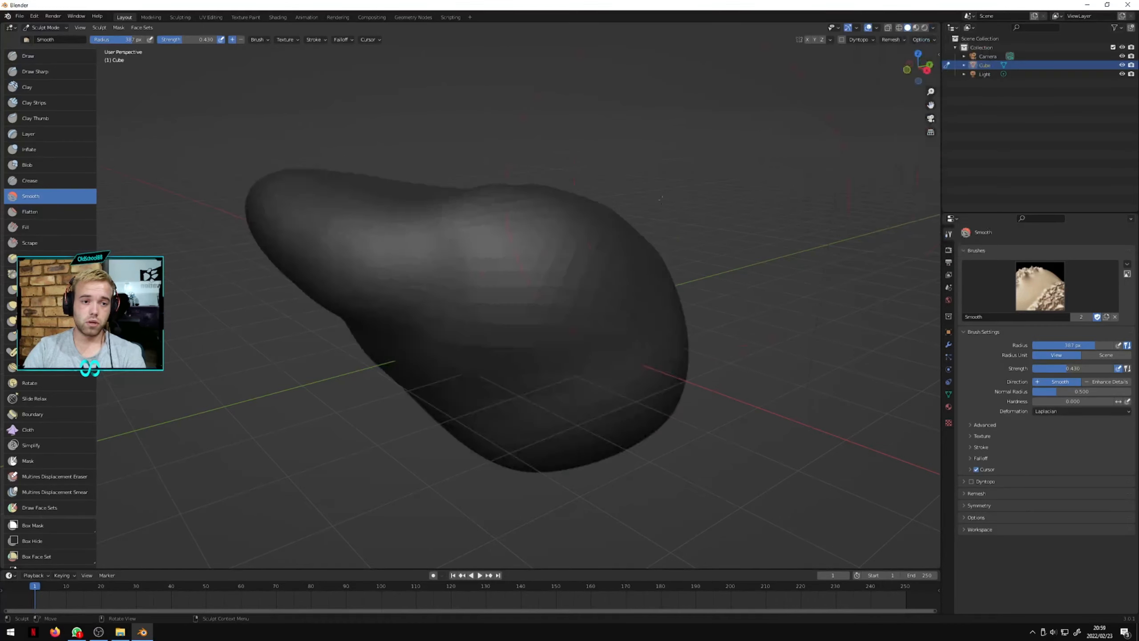
{"action": "mouse_move", "coordinate": [375, 310]}
{"action": "middle_mouse_down"}
{"action": "mouse_move", "coordinate": [373, 341]}
{"action": "mouse_move", "coordinate": [360, 284]}
{"action": "middle_mouse_up"}
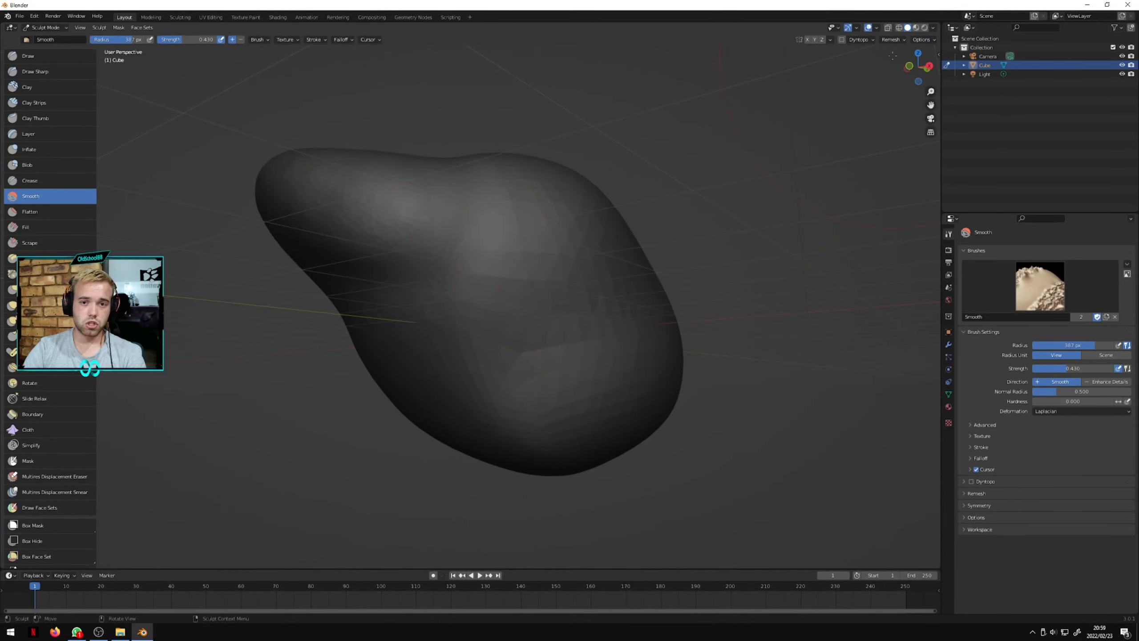
- Preview the blob in Rendered shading and switch the viewport back to Solid
{"action": "left_click", "coordinate": [925, 27]}
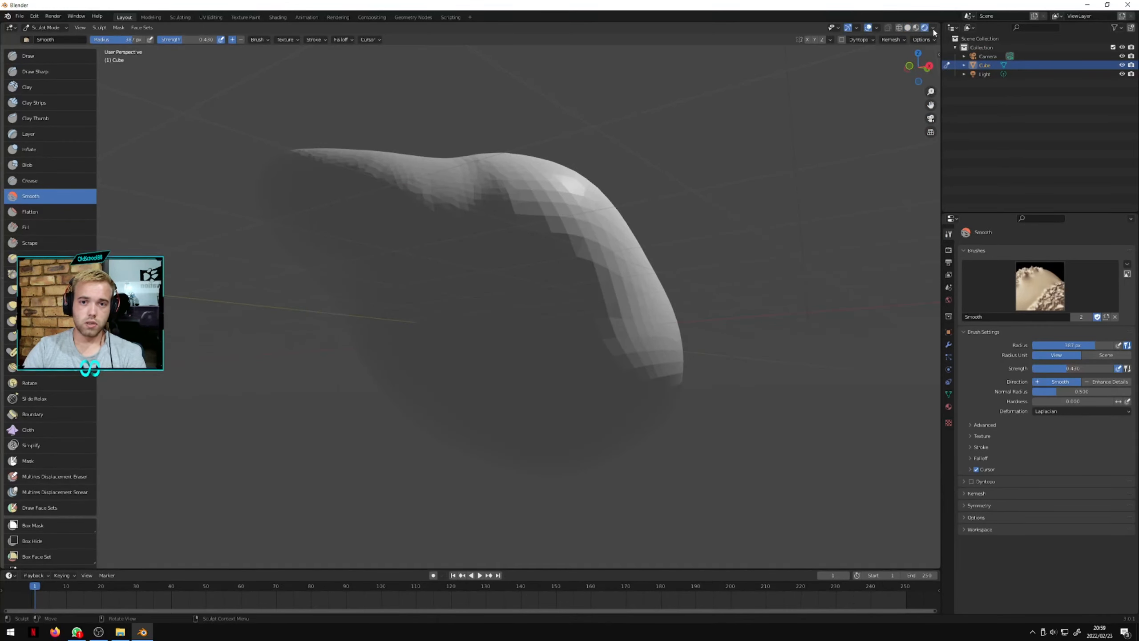
{"action": "left_click", "coordinate": [934, 28]}
{"action": "left_click", "coordinate": [907, 28]}
- Change the matcap to the shiny metallic one and inspect its highlights on the blob
{"action": "left_click", "coordinate": [934, 28]}
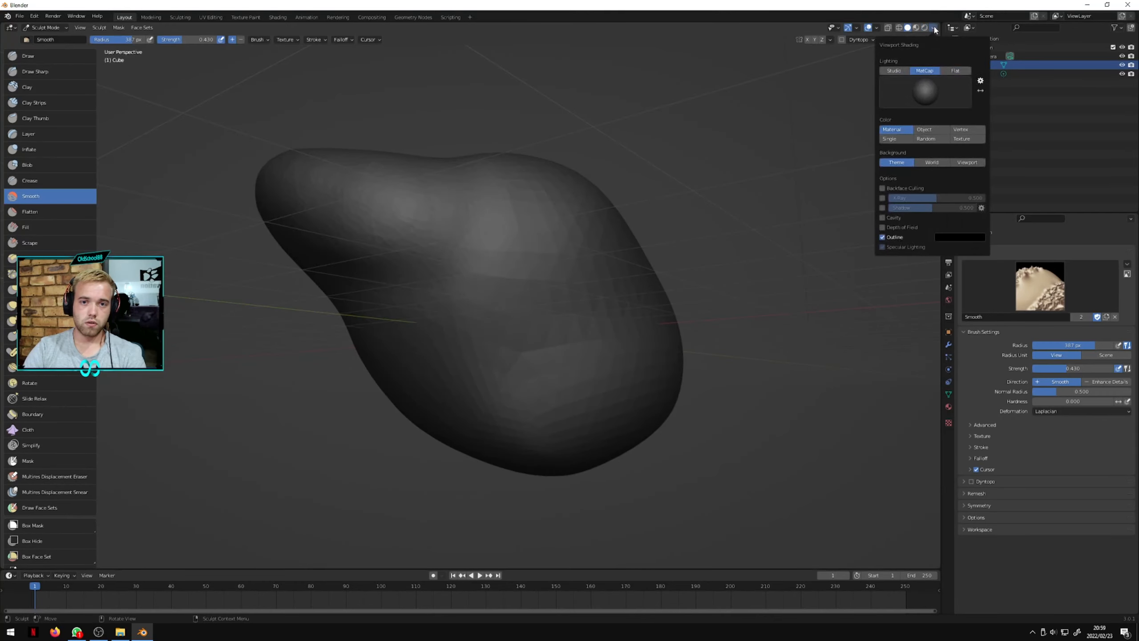
{"action": "left_click", "coordinate": [926, 93]}
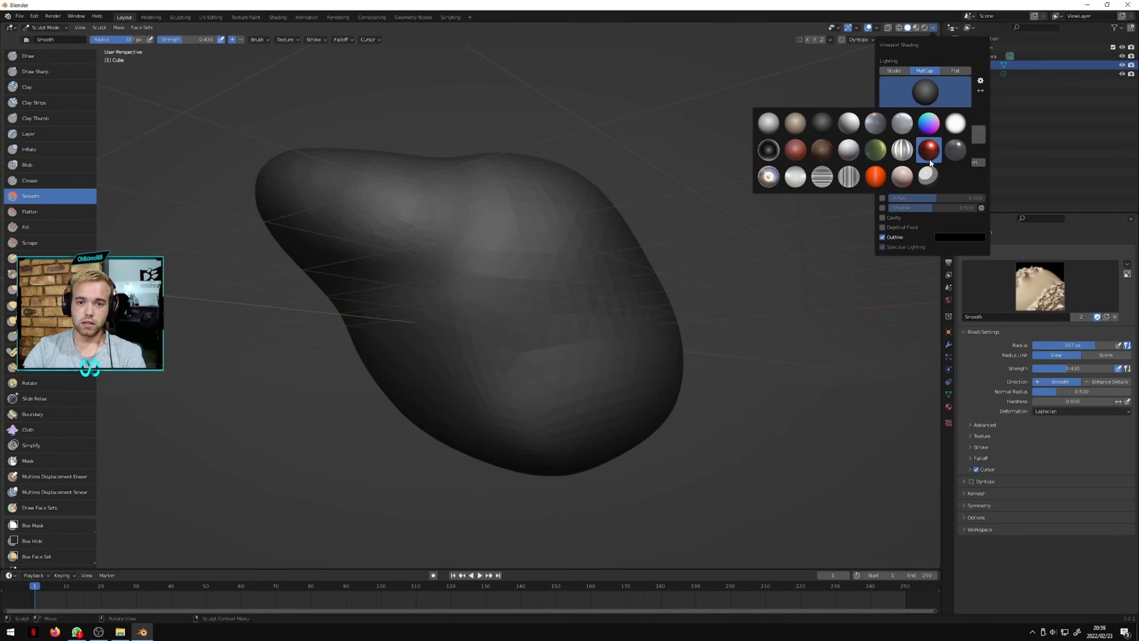
{"action": "left_click", "coordinate": [768, 176]}
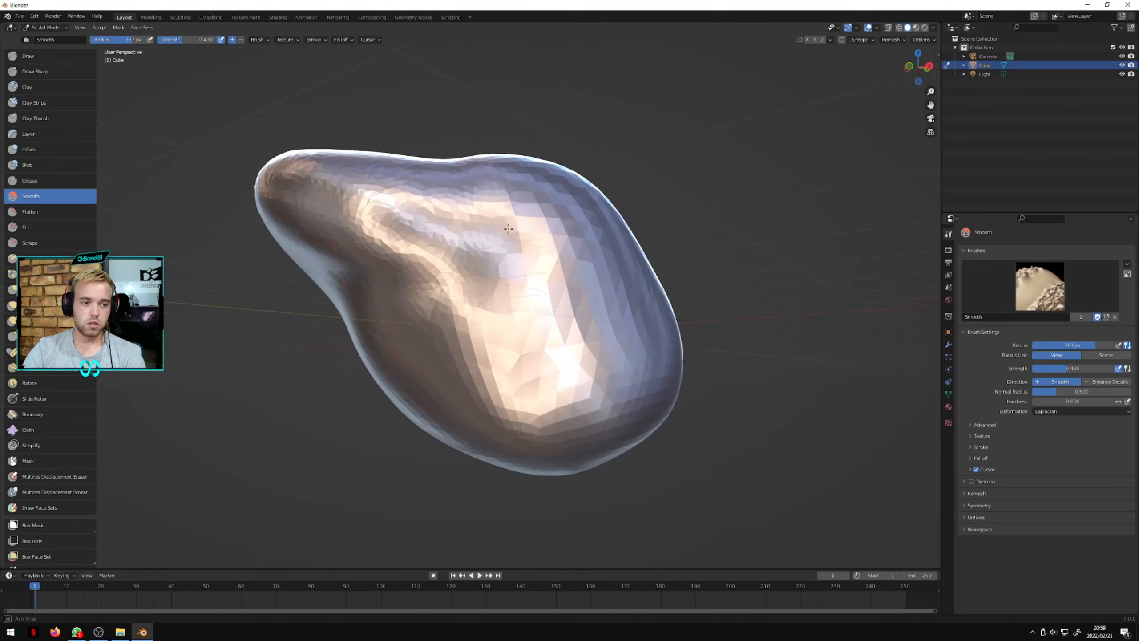
{"action": "mouse_move", "coordinate": [500, 255]}
{"action": "middle_mouse_down"}
{"action": "mouse_move", "coordinate": [472, 273]}
{"action": "mouse_move", "coordinate": [391, 280]}
{"action": "middle_mouse_up"}
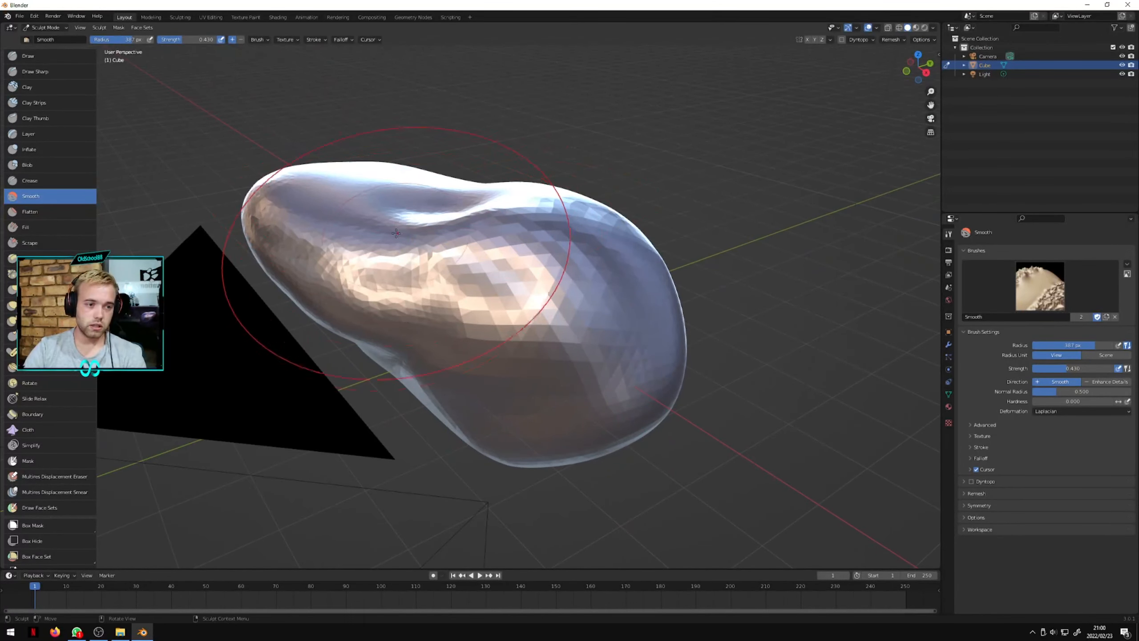
- Change the matcap to the matte red clay one and view the blob with it
{"action": "left_click", "coordinate": [928, 40]}
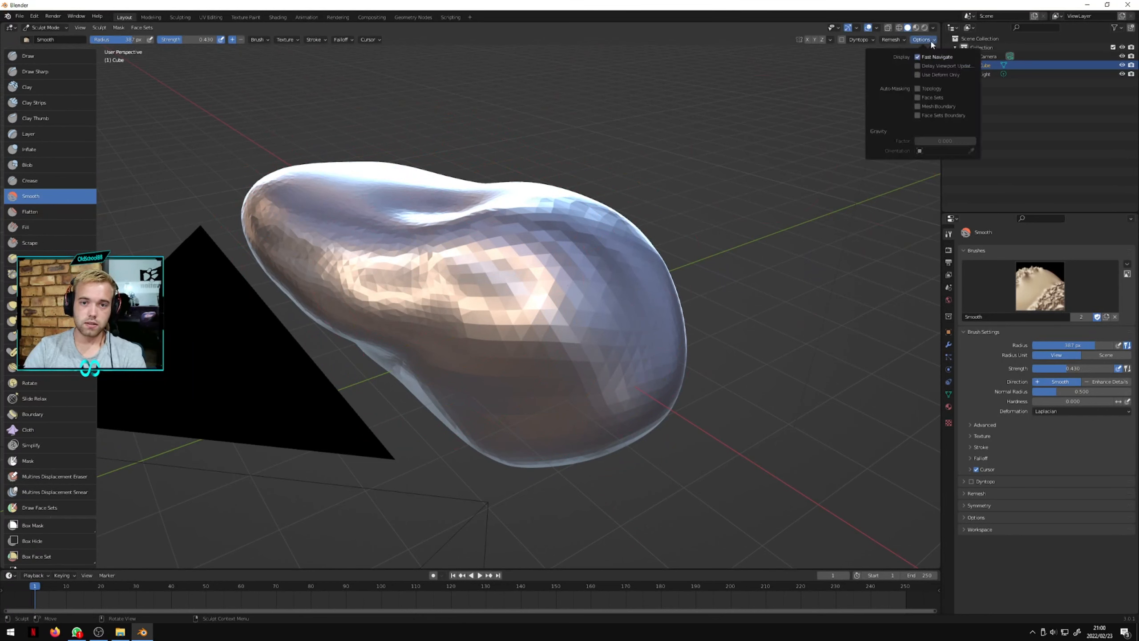
{"action": "left_click", "coordinate": [933, 28]}
{"action": "left_click", "coordinate": [925, 92]}
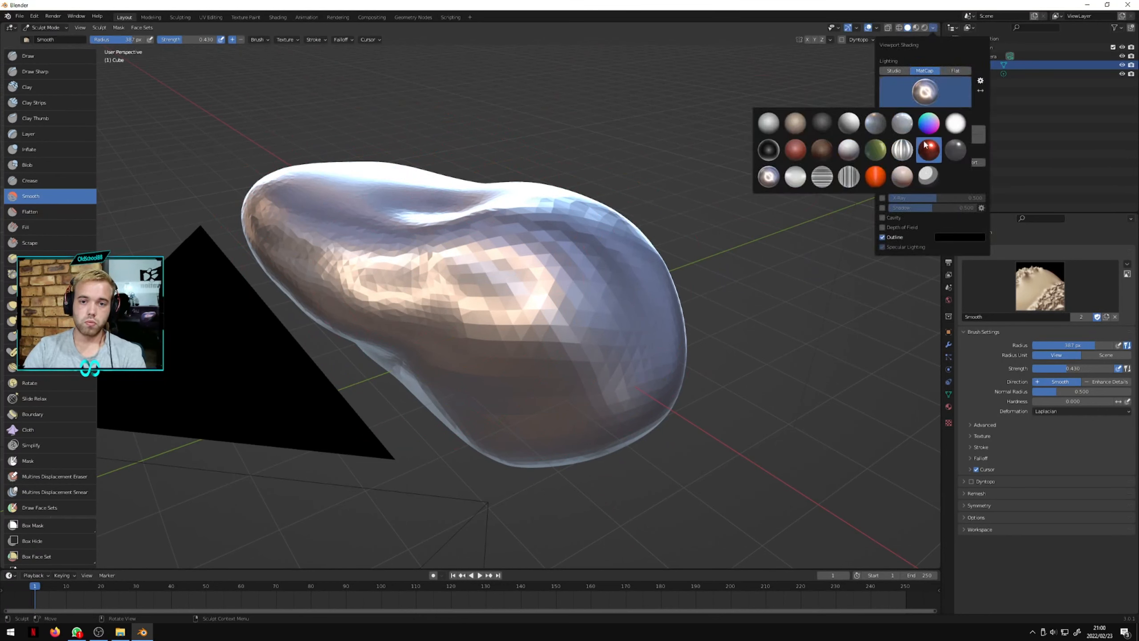
{"action": "left_click", "coordinate": [795, 151]}
{"action": "middle_click_drag", "start_coordinate": [732, 178], "coordinate": [614, 215]}
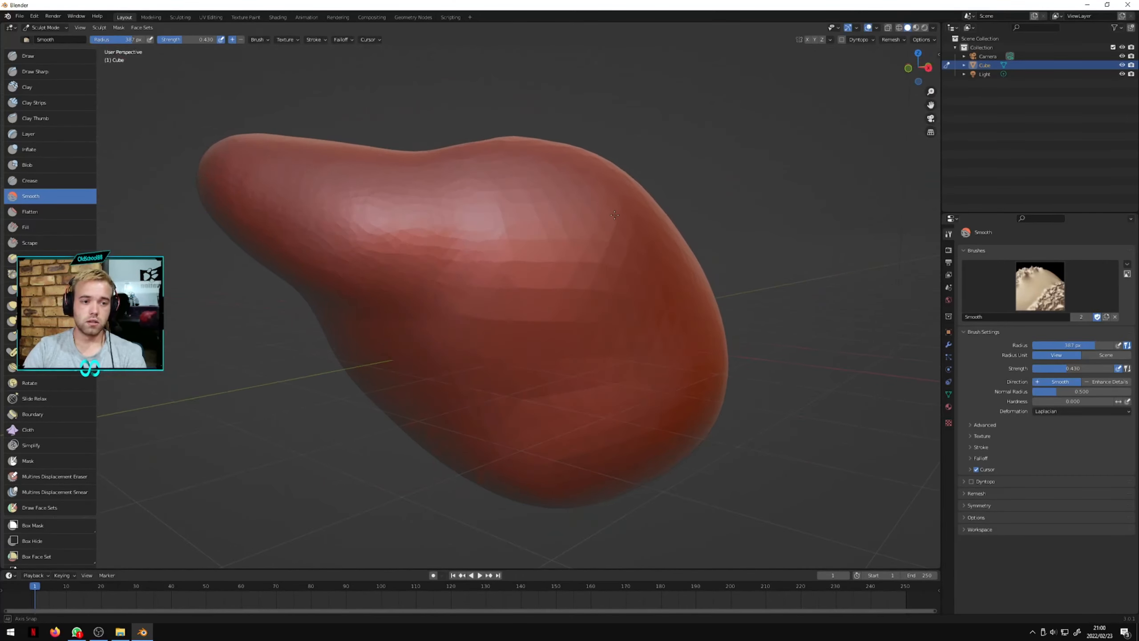
- Change the matcap to the white one with blue and red shading and view the blob from another side
{"action": "left_click", "coordinate": [934, 28]}
{"action": "left_click", "coordinate": [924, 91]}
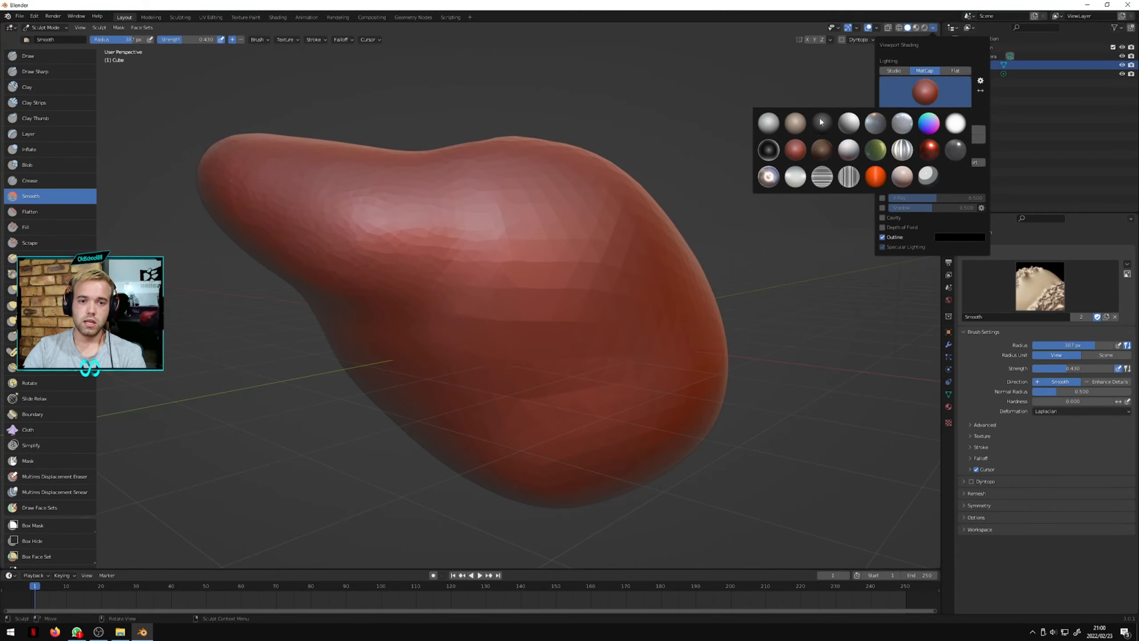
{"action": "left_click", "coordinate": [850, 152]}
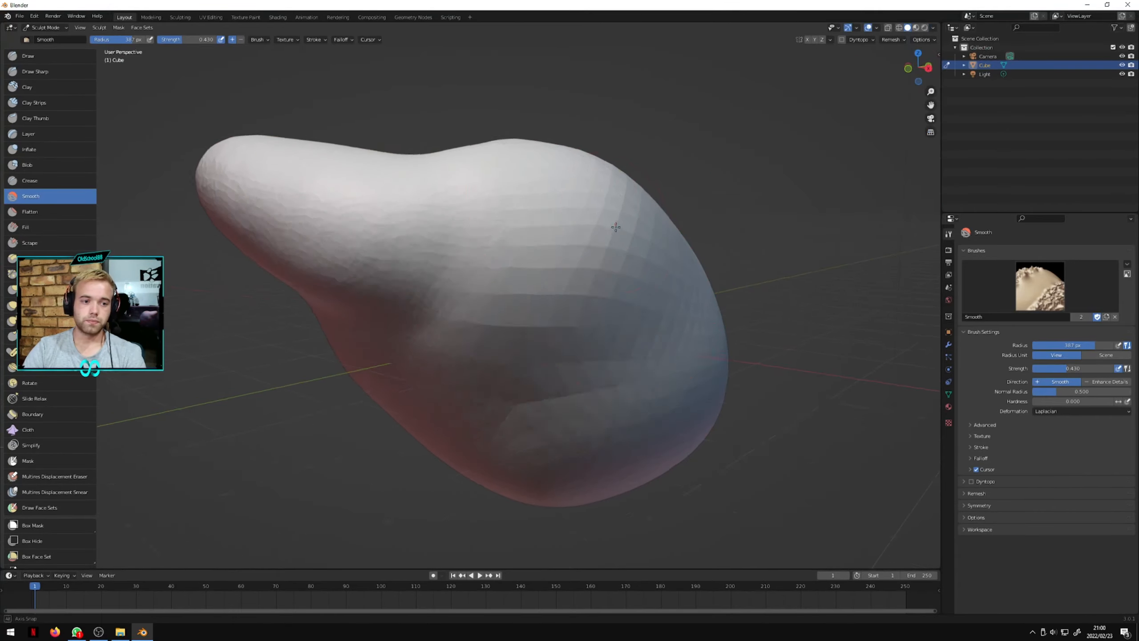
{"action": "mouse_move", "coordinate": [614, 228]}
{"action": "middle_mouse_down"}
{"action": "mouse_move", "coordinate": [575, 265]}
{"action": "mouse_move", "coordinate": [475, 247]}
{"action": "mouse_move", "coordinate": [461, 214]}
{"action": "mouse_move", "coordinate": [471, 222]}
{"action": "middle_mouse_up"}
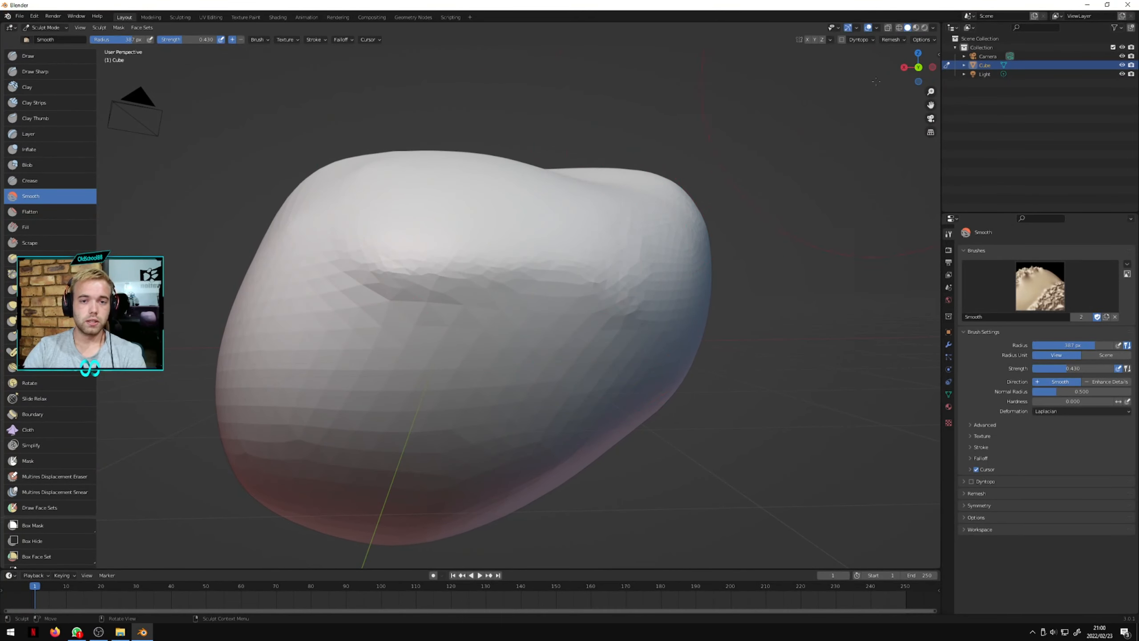
- Try Flat viewport lighting on the blob and set the lighting back to Studio
{"action": "left_click", "coordinate": [935, 28]}
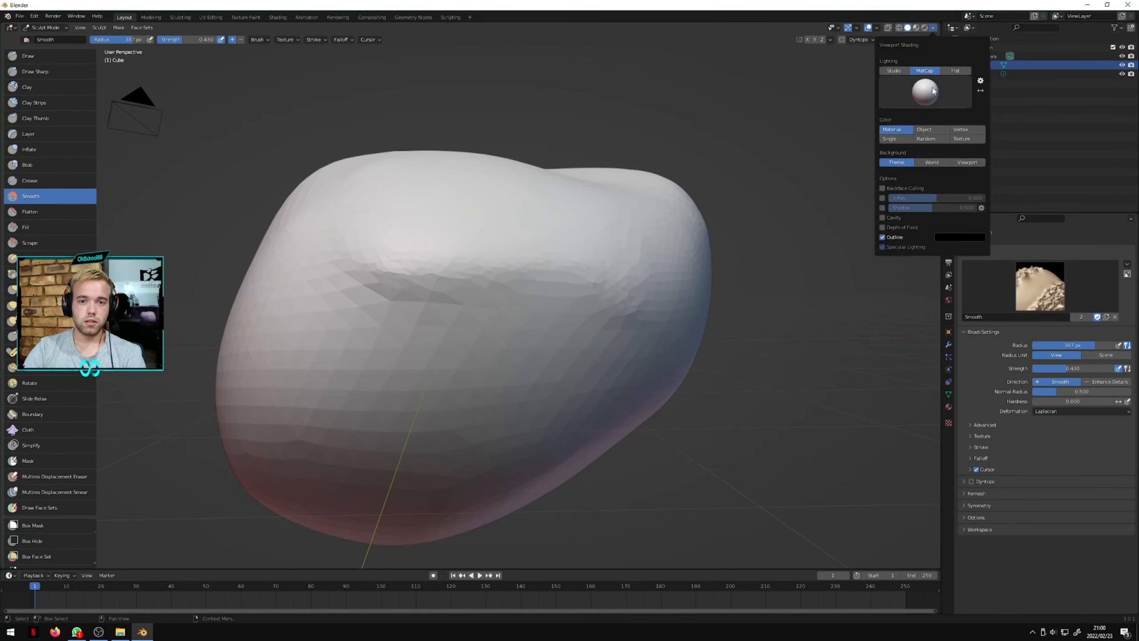
{"action": "left_click", "coordinate": [955, 70]}
{"action": "middle_click_drag", "start_coordinate": [534, 196], "coordinate": [623, 173]}
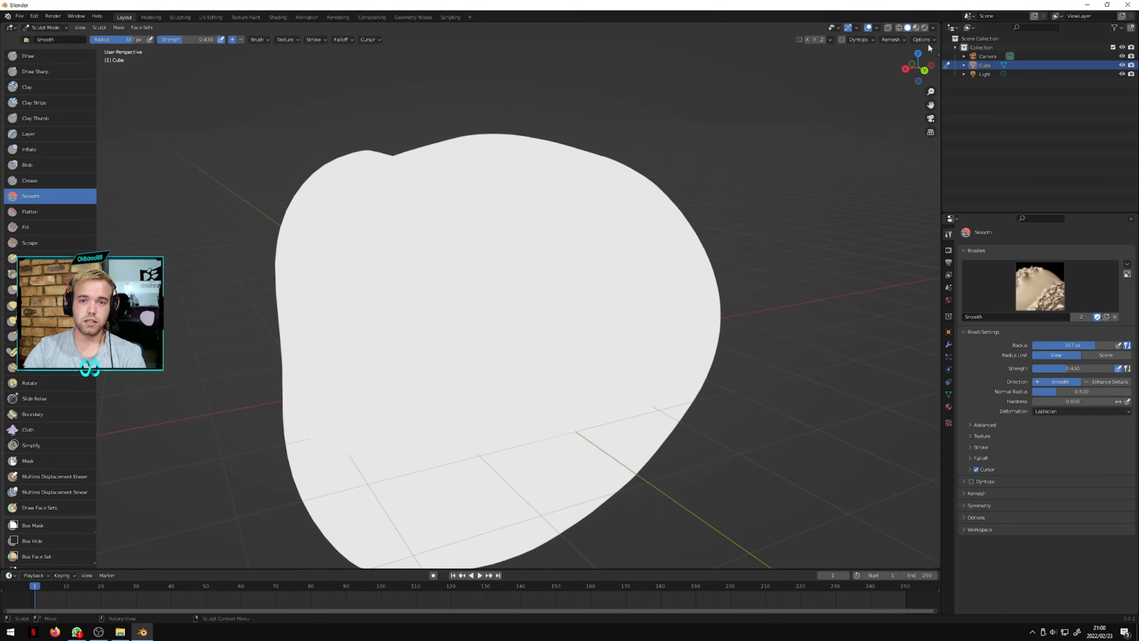
{"action": "left_click", "coordinate": [934, 28]}
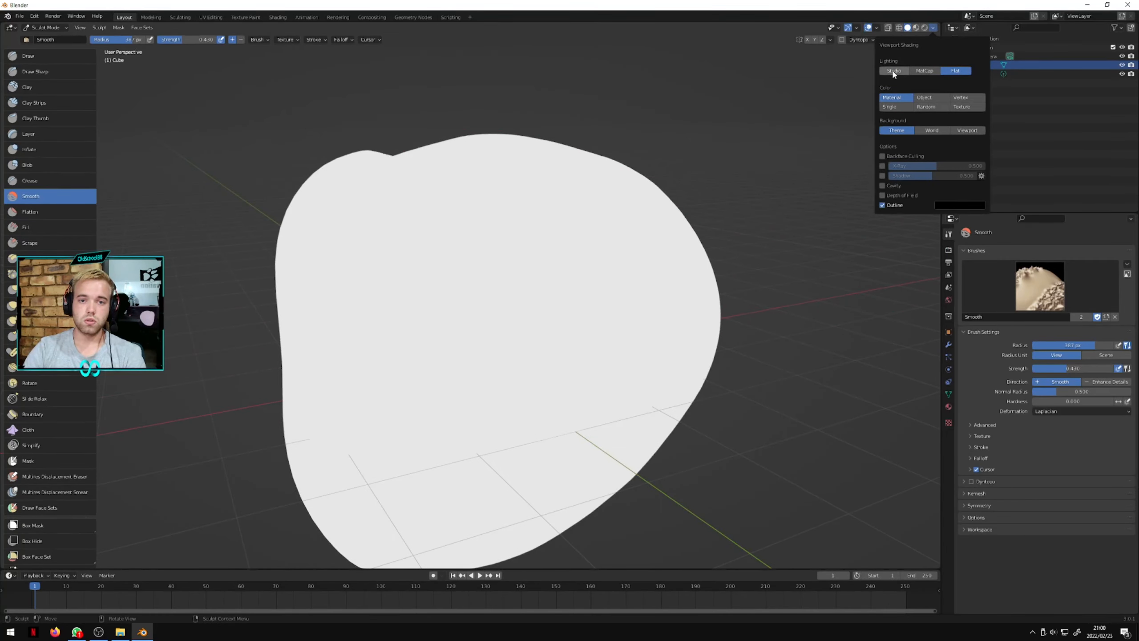
{"action": "left_click", "coordinate": [895, 71]}
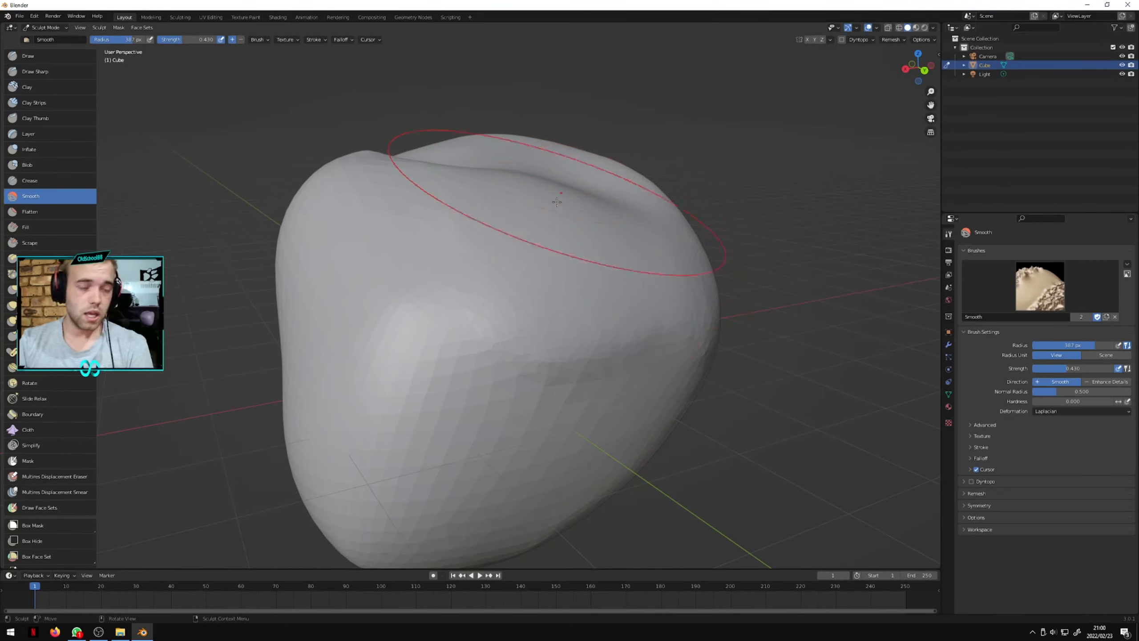
- Choose the Draw brush and enable Dyntopo for the sculpt
{"action": "scroll", "coordinate": [488, 208], "scroll_direction": "down", "scroll_amount": 1}
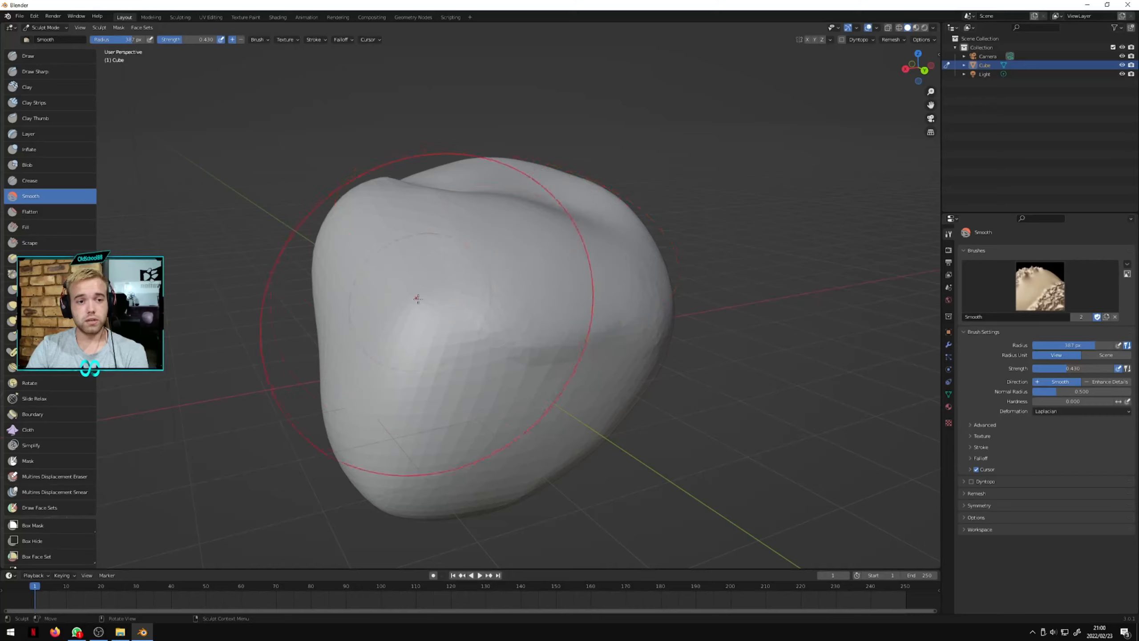
{"action": "middle_click_drag", "start_coordinate": [391, 268], "coordinate": [493, 278]}
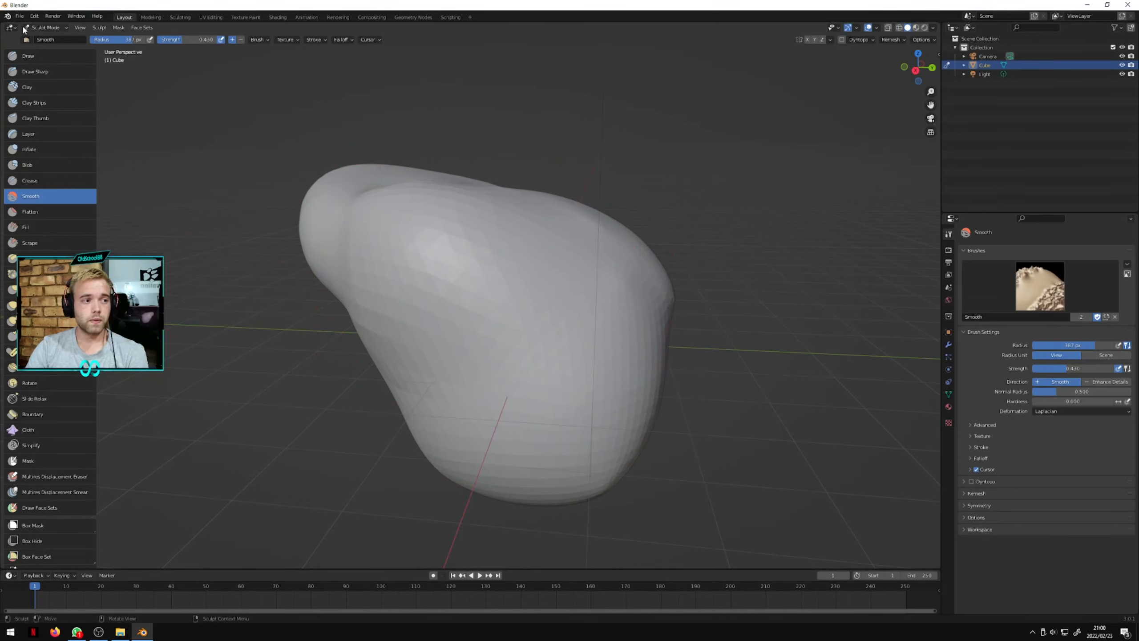
{"action": "mouse_move", "coordinate": [467, 216]}
{"action": "middle_mouse_down"}
{"action": "mouse_move", "coordinate": [503, 234]}
{"action": "mouse_move", "coordinate": [653, 228]}
{"action": "mouse_move", "coordinate": [584, 228]}
{"action": "middle_mouse_up"}
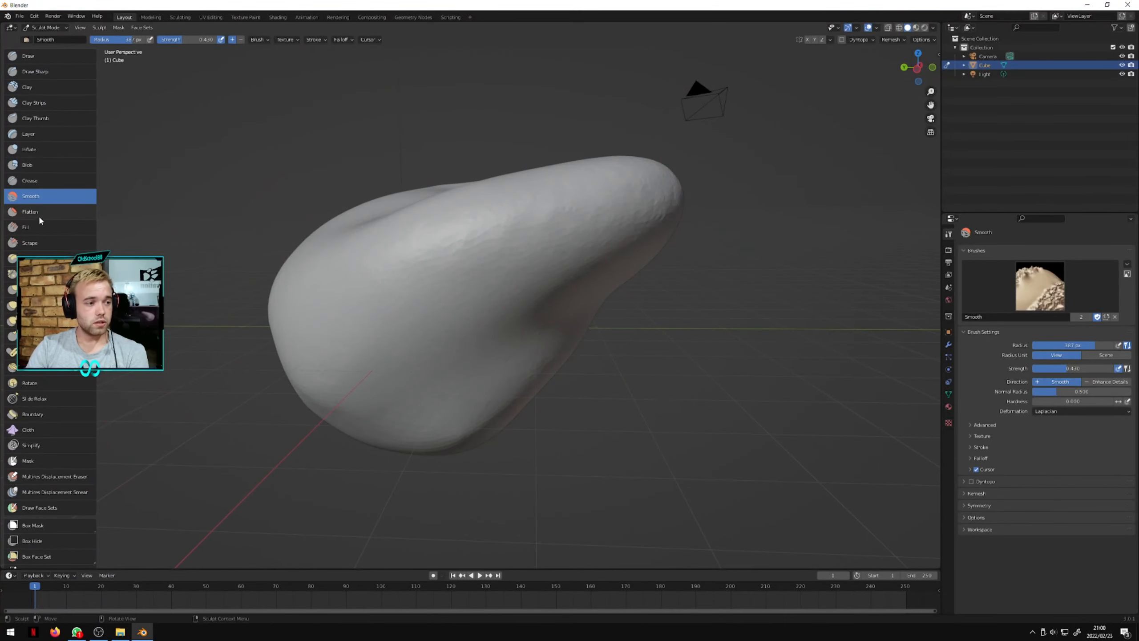
{"action": "left_click", "coordinate": [27, 55]}
{"action": "middle_click_drag", "start_coordinate": [402, 255], "coordinate": [500, 225]}
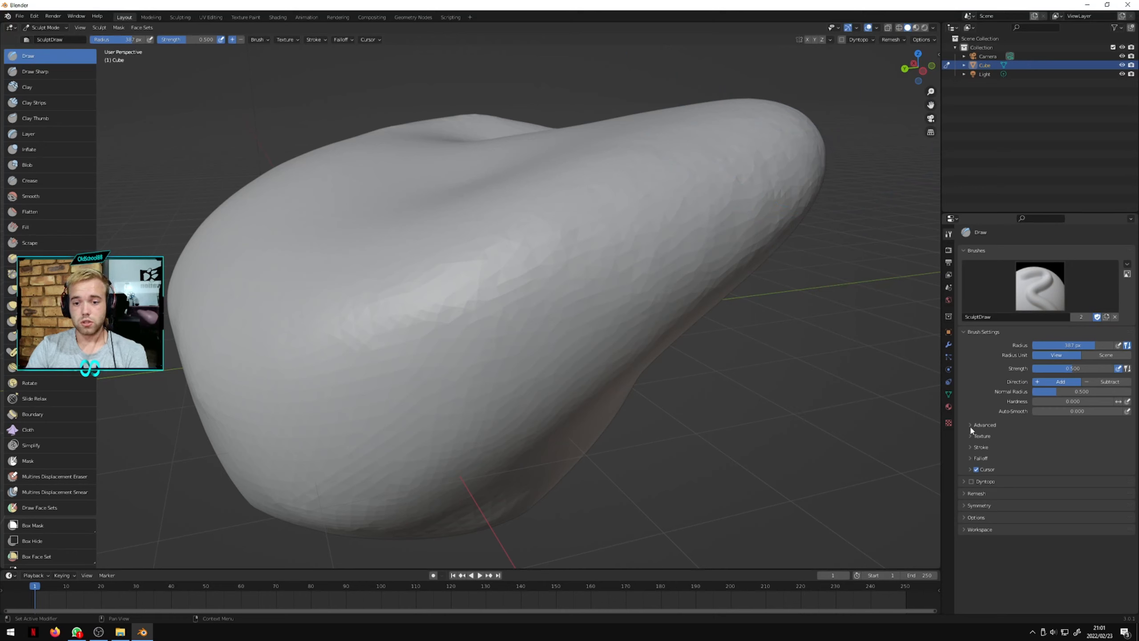
{"action": "left_click", "coordinate": [969, 481]}
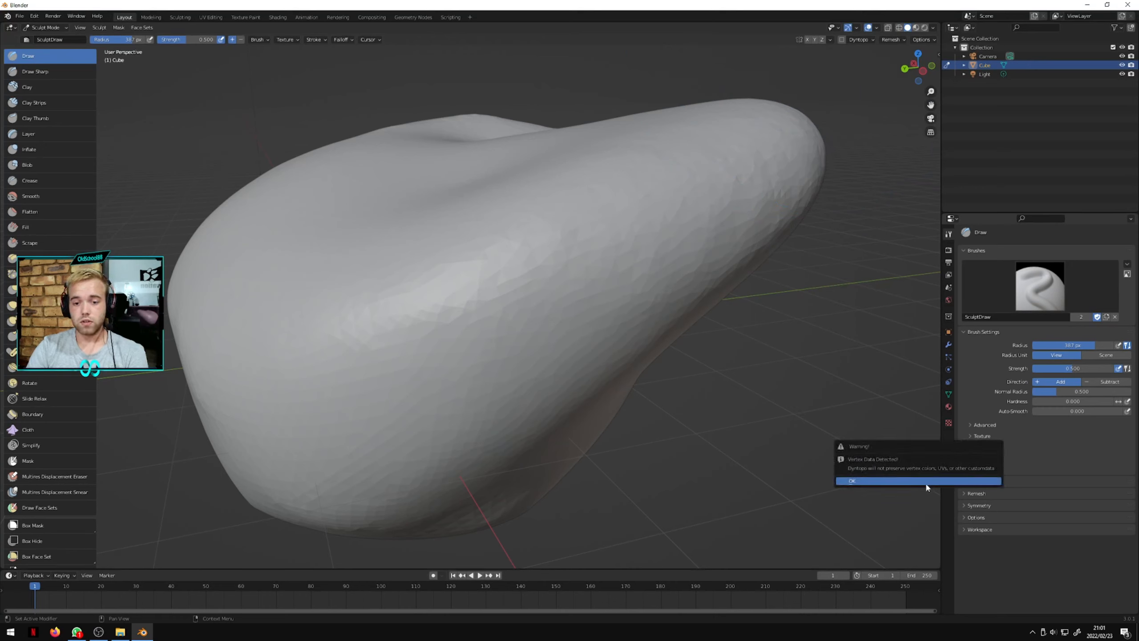
{"action": "left_click", "coordinate": [890, 482]}
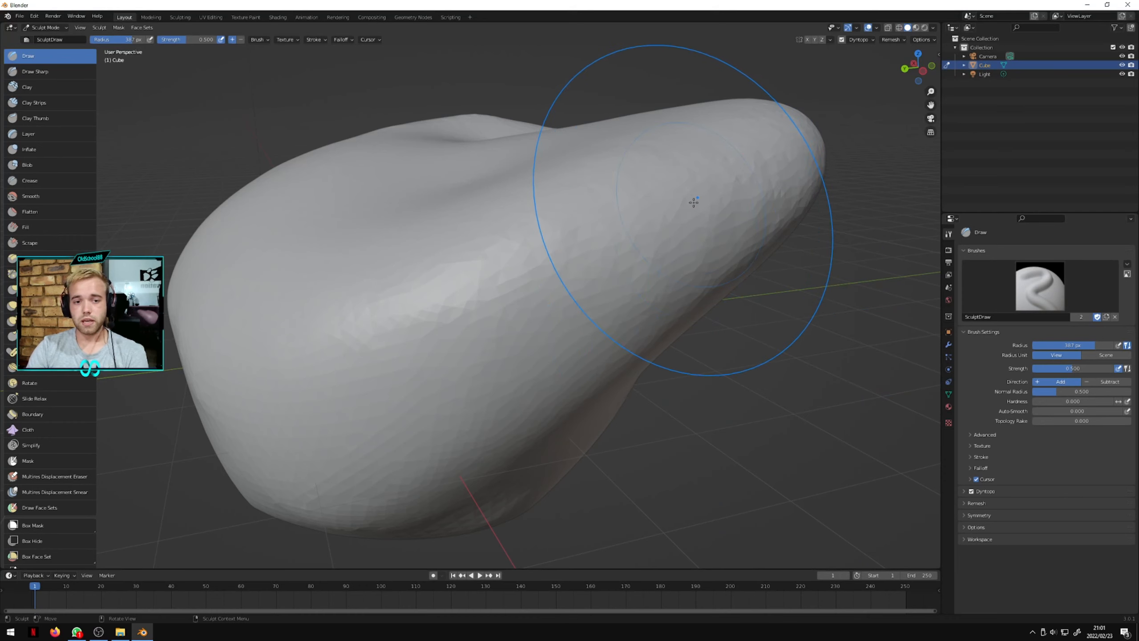
- Build up the blob with Draw brush strokes along its elongated lobe and across the main body
{"action": "left_click_drag", "start_coordinate": [720, 189], "coordinate": [710, 194]}
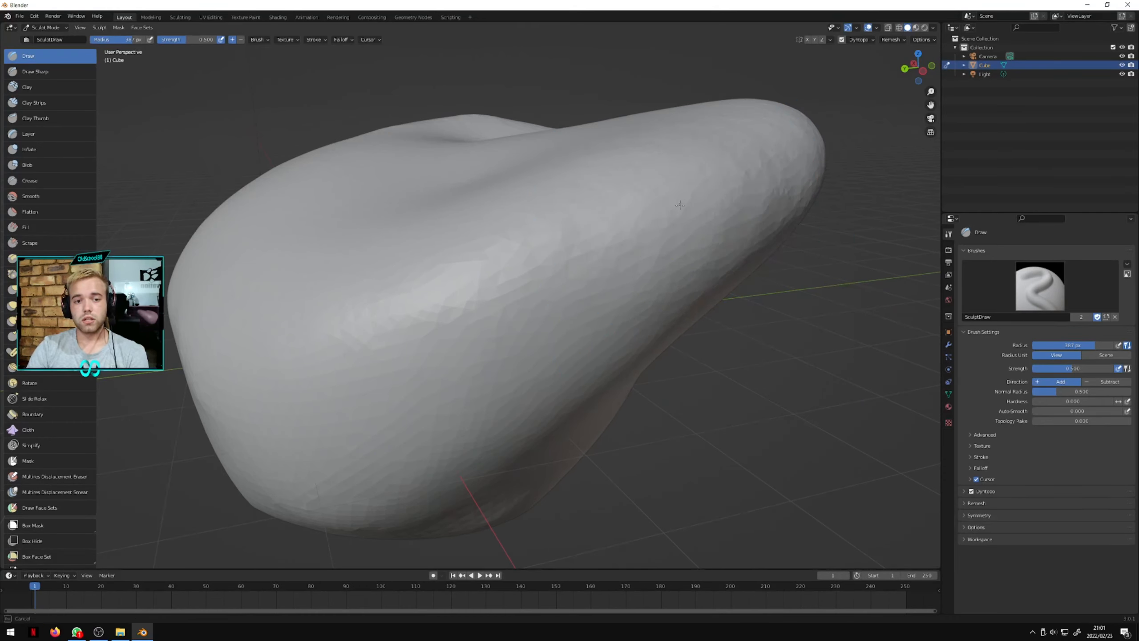
{"action": "left_click_drag", "start_coordinate": [600, 233], "coordinate": [534, 250]}
{"action": "mouse_move", "coordinate": [369, 301]}
{"action": "left_mouse_down"}
{"action": "mouse_move", "coordinate": [323, 275]}
{"action": "mouse_move", "coordinate": [520, 227]}
{"action": "mouse_move", "coordinate": [265, 303]}
{"action": "mouse_move", "coordinate": [305, 278]}
{"action": "left_mouse_up"}
{"action": "scroll", "coordinate": [505, 238], "scroll_direction": "down", "scroll_amount": 2}
{"action": "mouse_move", "coordinate": [505, 238]}
{"action": "left_mouse_down"}
{"action": "mouse_move", "coordinate": [572, 270]}
{"action": "mouse_move", "coordinate": [462, 271]}
{"action": "left_mouse_up"}
{"action": "middle_click_drag", "start_coordinate": [424, 269], "coordinate": [514, 268]}
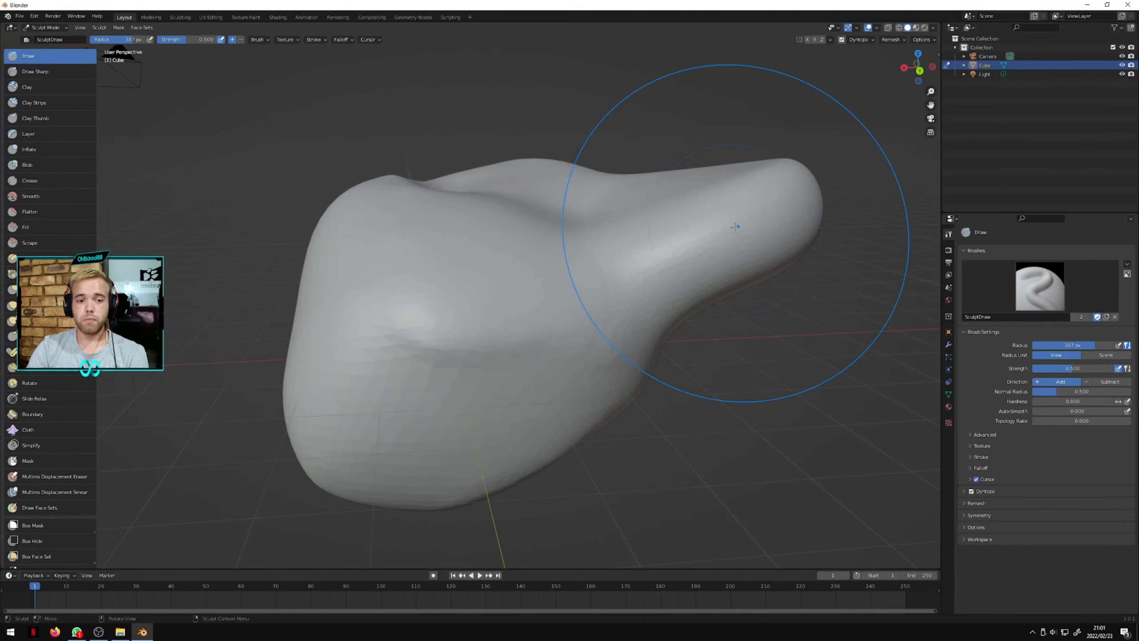
- Build up a thick rounded rim around the upper part of the sculpt with Draw brush strokes from several sides
{"action": "mouse_move", "coordinate": [736, 227]}
{"action": "left_mouse_down"}
{"action": "mouse_move", "coordinate": [485, 267]}
{"action": "mouse_move", "coordinate": [592, 262]}
{"action": "left_mouse_up"}
{"action": "middle_click_drag", "start_coordinate": [645, 259], "coordinate": [706, 252]}
{"action": "left_click_drag", "start_coordinate": [705, 237], "coordinate": [503, 248]}
{"action": "middle_click_drag", "start_coordinate": [500, 248], "coordinate": [583, 249]}
{"action": "mouse_move", "coordinate": [688, 250]}
{"action": "left_mouse_down"}
{"action": "mouse_move", "coordinate": [577, 255]}
{"action": "mouse_move", "coordinate": [587, 255]}
{"action": "left_mouse_up"}
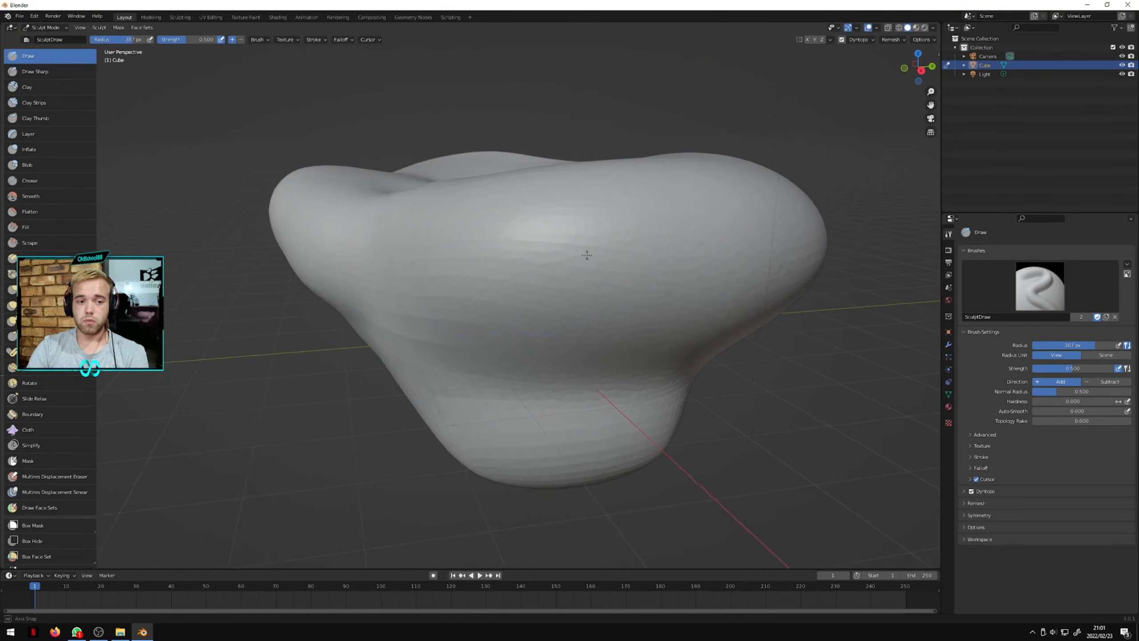
{"action": "middle_click_drag", "start_coordinate": [590, 255], "coordinate": [628, 253]}
{"action": "mouse_move", "coordinate": [641, 251]}
{"action": "left_mouse_down"}
{"action": "mouse_move", "coordinate": [449, 263]}
{"action": "mouse_move", "coordinate": [504, 239]}
{"action": "left_mouse_up"}
{"action": "middle_click_drag", "start_coordinate": [509, 241], "coordinate": [579, 244]}
{"action": "left_click_drag", "start_coordinate": [585, 244], "coordinate": [389, 241]}
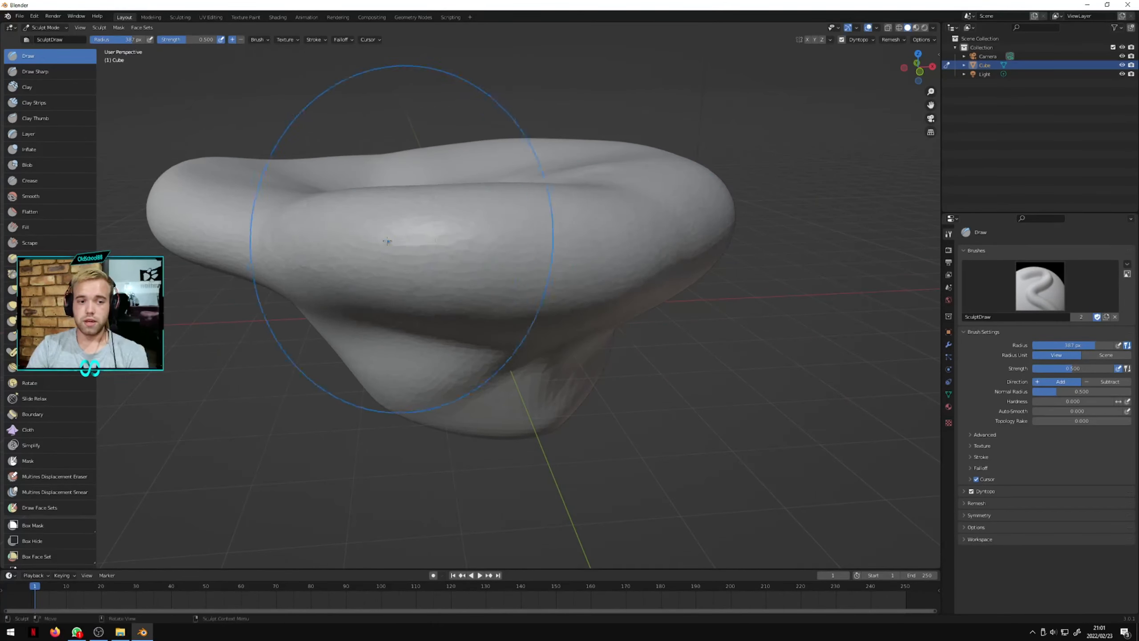
- Continue the raised rim around the remaining sides with Draw brush strokes, and expand the Dyntopo settings
{"action": "middle_click_drag", "start_coordinate": [386, 242], "coordinate": [455, 243]}
{"action": "left_click_drag", "start_coordinate": [455, 252], "coordinate": [327, 264]}
{"action": "middle_click_drag", "start_coordinate": [327, 265], "coordinate": [496, 264]}
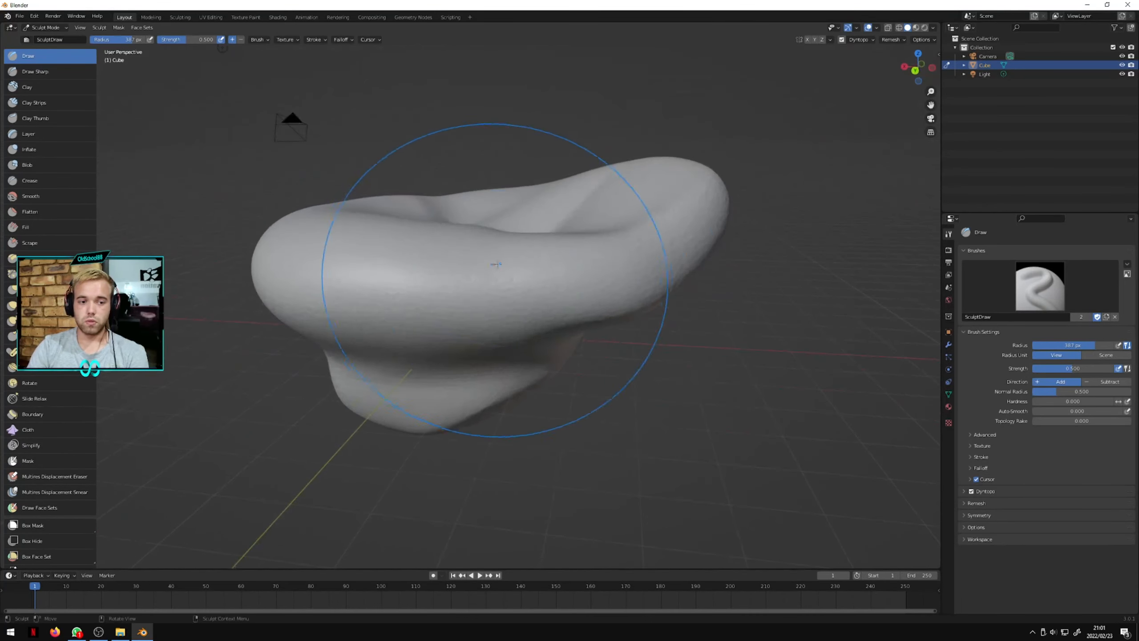
{"action": "scroll", "coordinate": [645, 244], "scroll_direction": "down", "scroll_amount": 2}
{"action": "mouse_move", "coordinate": [644, 246]}
{"action": "left_mouse_down"}
{"action": "mouse_move", "coordinate": [459, 275]}
{"action": "mouse_move", "coordinate": [470, 270]}
{"action": "left_mouse_up"}
{"action": "middle_click_drag", "start_coordinate": [472, 271], "coordinate": [569, 274]}
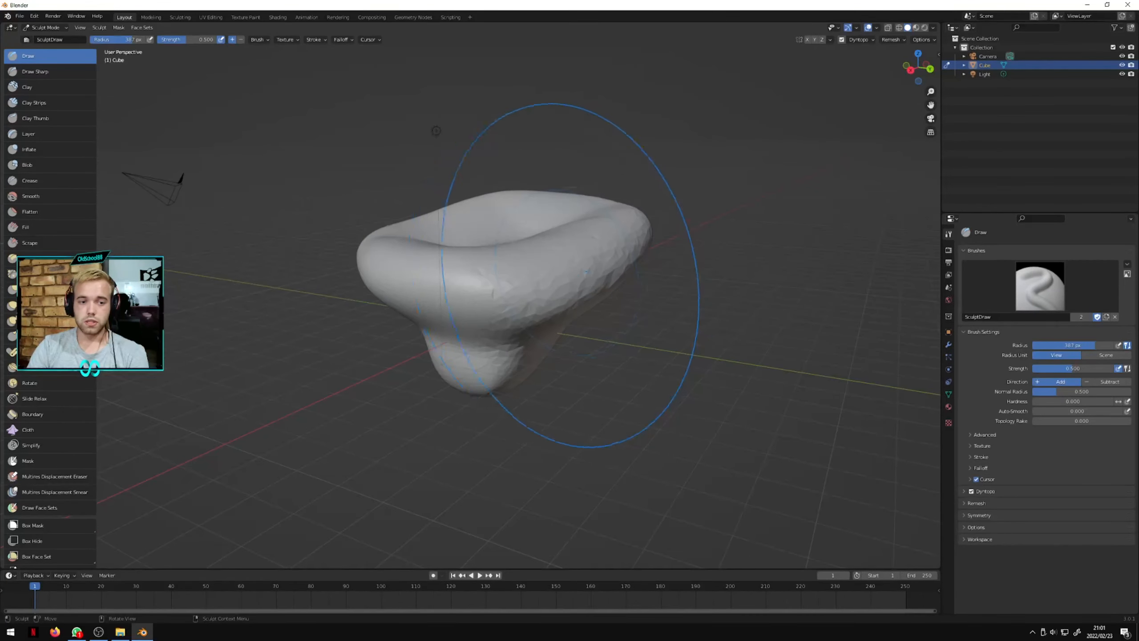
{"action": "left_click_drag", "start_coordinate": [570, 274], "coordinate": [506, 287]}
{"action": "scroll", "coordinate": [505, 288], "scroll_direction": "up", "scroll_amount": 1}
{"action": "middle_click_drag", "start_coordinate": [505, 287], "coordinate": [718, 342]}
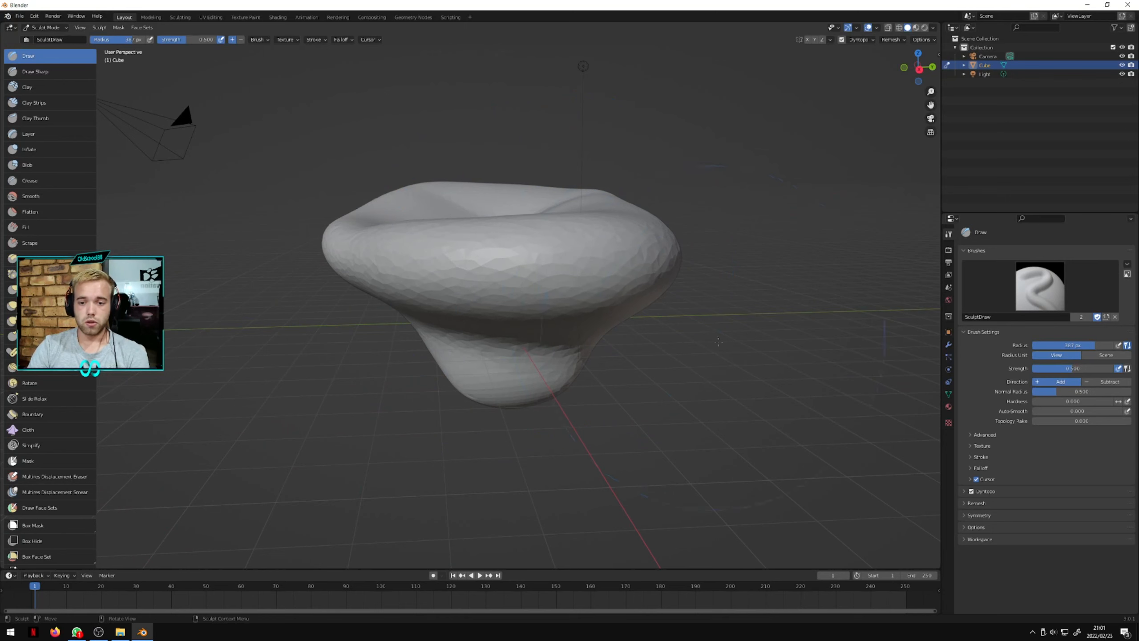
{"action": "left_click", "coordinate": [962, 490]}
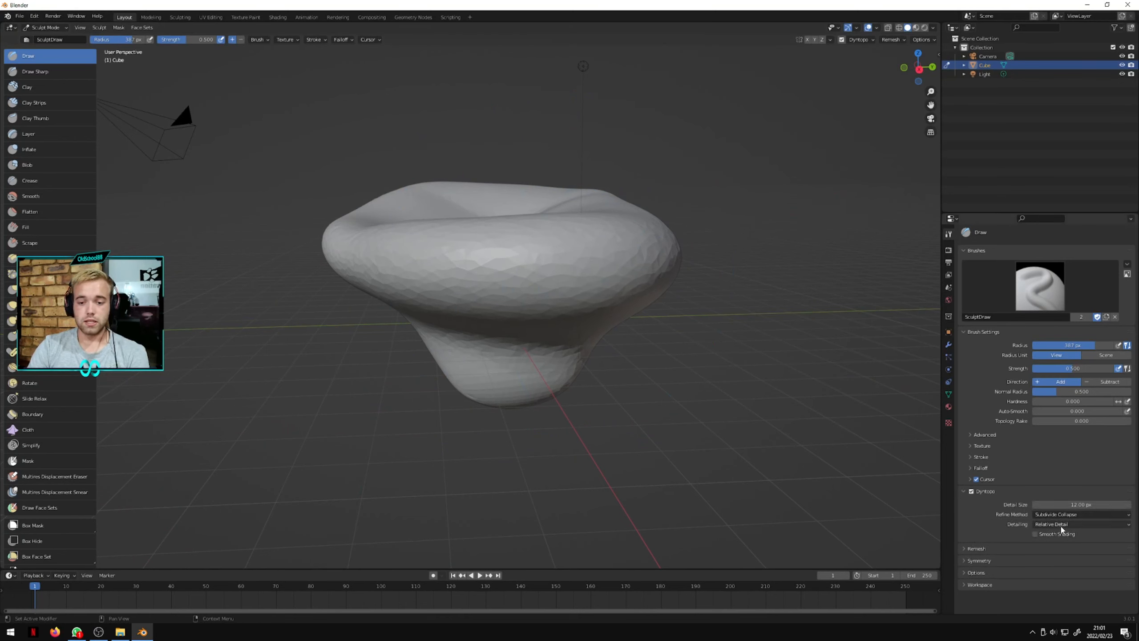
- Try a Draw stroke on the sculpt from a zoomed-out view using Relative Detail, and undo it
{"action": "scroll", "coordinate": [512, 288], "scroll_direction": "down", "scroll_amount": 5}
{"action": "mouse_move", "coordinate": [503, 292]}
{"action": "left_mouse_down"}
{"action": "mouse_move", "coordinate": [494, 293]}
{"action": "mouse_move", "coordinate": [502, 307]}
{"action": "left_mouse_up"}
{"action": "middle_click_drag", "start_coordinate": [502, 306], "coordinate": [579, 282]}
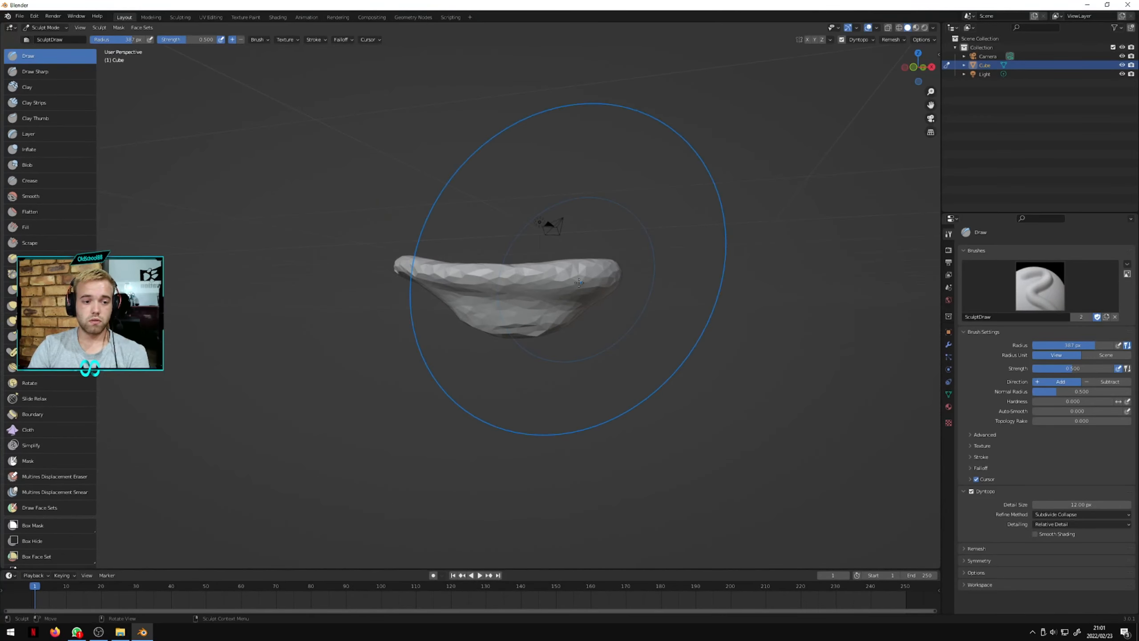
{"action": "key", "text": "ctrl+z"}
- Add a small finely detailed ridge on the side of the rim with a close-up Draw stroke
{"action": "scroll", "coordinate": [580, 282], "scroll_direction": "up", "scroll_amount": 12}
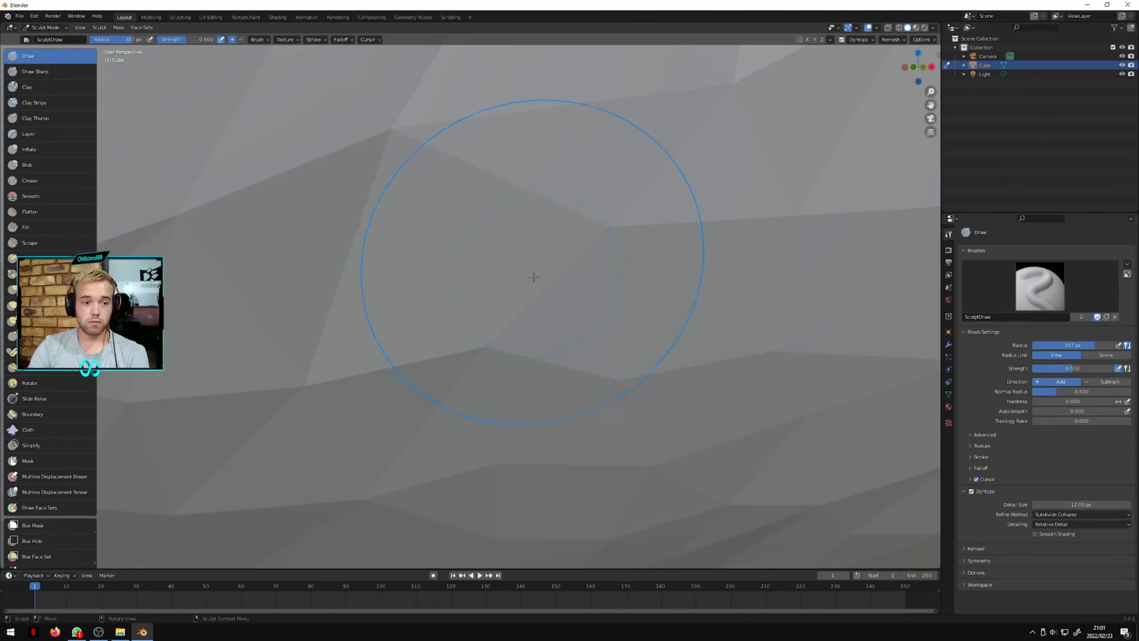
{"action": "mouse_move", "coordinate": [534, 277]}
{"action": "left_mouse_down"}
{"action": "mouse_move", "coordinate": [346, 238]}
{"action": "mouse_move", "coordinate": [518, 236]}
{"action": "mouse_move", "coordinate": [396, 224]}
{"action": "left_mouse_up"}
{"action": "scroll", "coordinate": [525, 224], "scroll_direction": "up", "scroll_amount": 3}
{"action": "scroll", "coordinate": [514, 234], "scroll_direction": "down", "scroll_amount": 3}
{"action": "scroll", "coordinate": [403, 233], "scroll_direction": "down", "scroll_amount": 8}
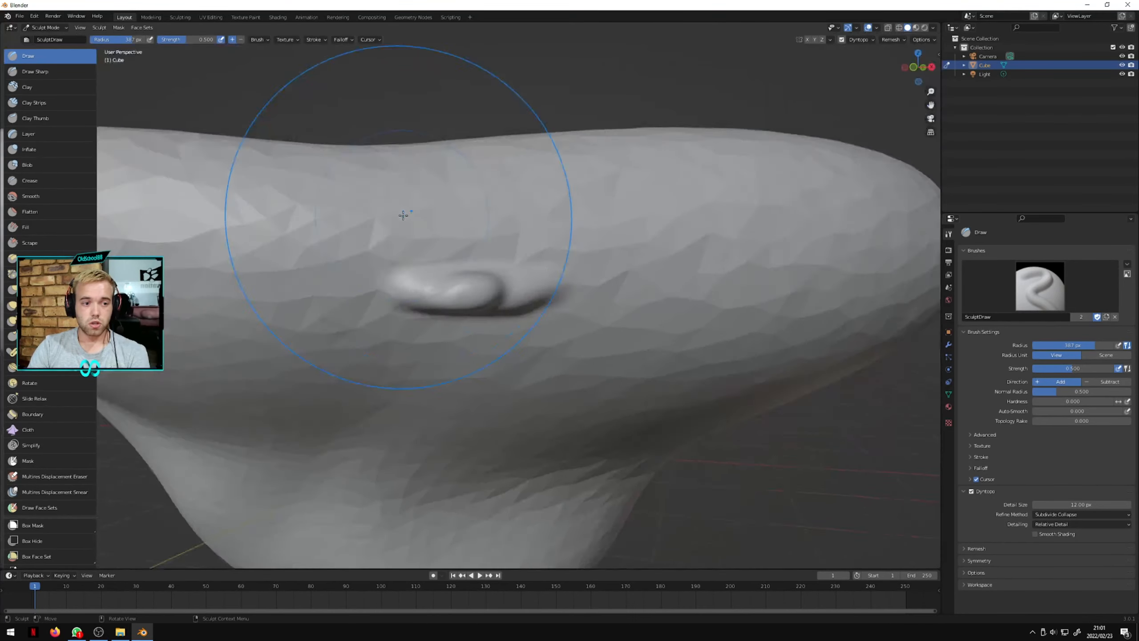
- Extend the small ridge sideways with further close-up Draw strokes, and undo the last stroke
{"action": "scroll", "coordinate": [420, 251], "scroll_direction": "up", "scroll_amount": 5}
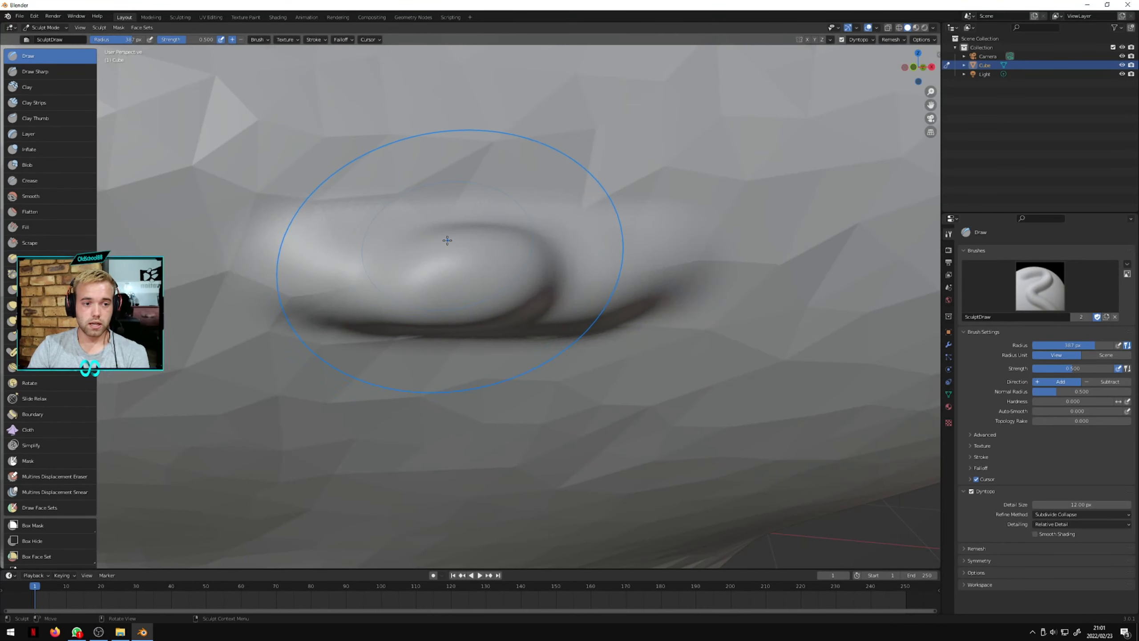
{"action": "scroll", "coordinate": [471, 239], "scroll_direction": "up", "scroll_amount": 2}
{"action": "scroll", "coordinate": [494, 247], "scroll_direction": "down", "scroll_amount": 1}
{"action": "mouse_move", "coordinate": [483, 255]}
{"action": "left_mouse_down"}
{"action": "mouse_move", "coordinate": [783, 216]}
{"action": "mouse_move", "coordinate": [487, 187]}
{"action": "mouse_move", "coordinate": [646, 198]}
{"action": "left_mouse_up"}
{"action": "middle_click_drag", "start_coordinate": [646, 197], "coordinate": [565, 180], "text": "shift"}
{"action": "scroll", "coordinate": [565, 180], "scroll_direction": "down", "scroll_amount": 2}
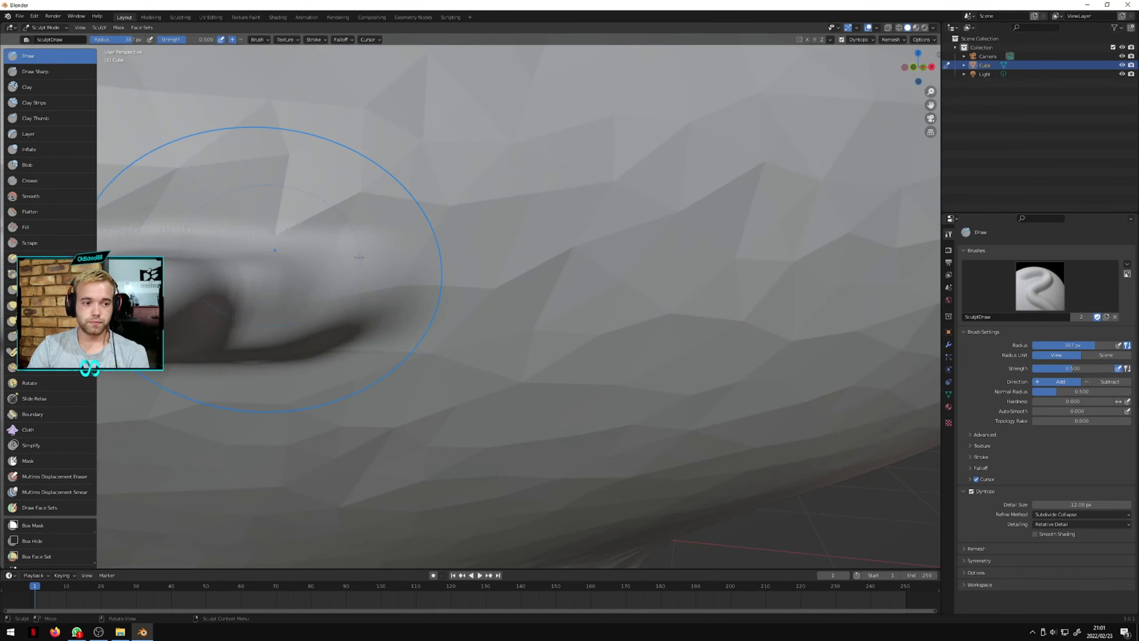
{"action": "left_click_drag", "start_coordinate": [271, 268], "coordinate": [394, 311]}
{"action": "scroll", "coordinate": [354, 294], "scroll_direction": "down", "scroll_amount": 6}
{"action": "key", "text": "ctrl+z"}
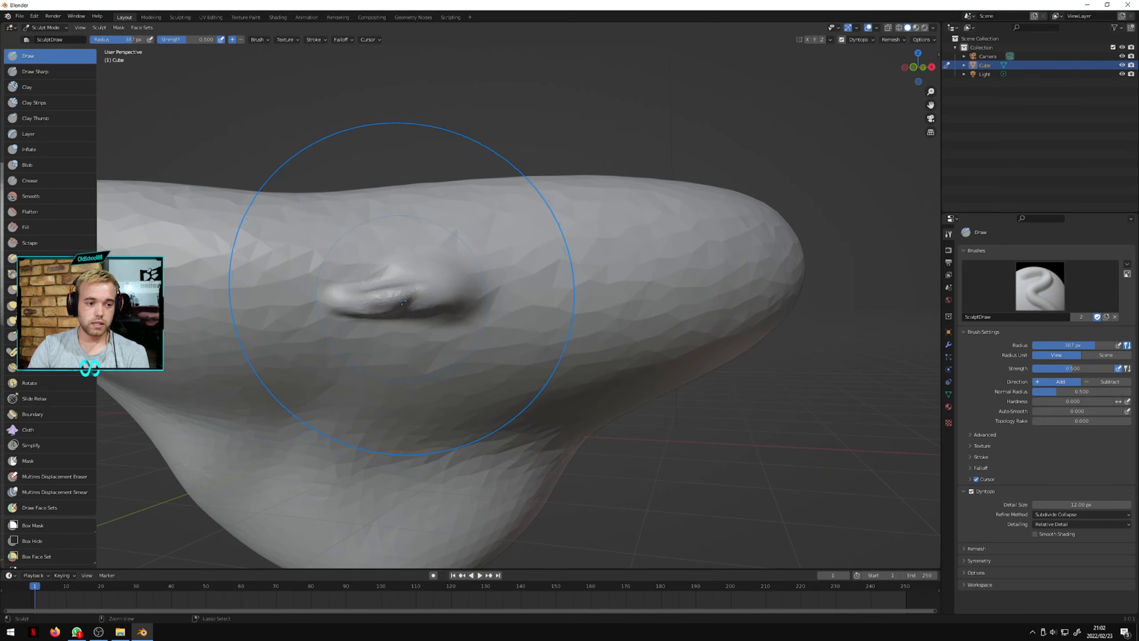
- Set the Dyntopo detailing to Constant Detail, then try a Draw stroke on the ridge and undo it
{"action": "left_click", "coordinate": [1034, 524]}
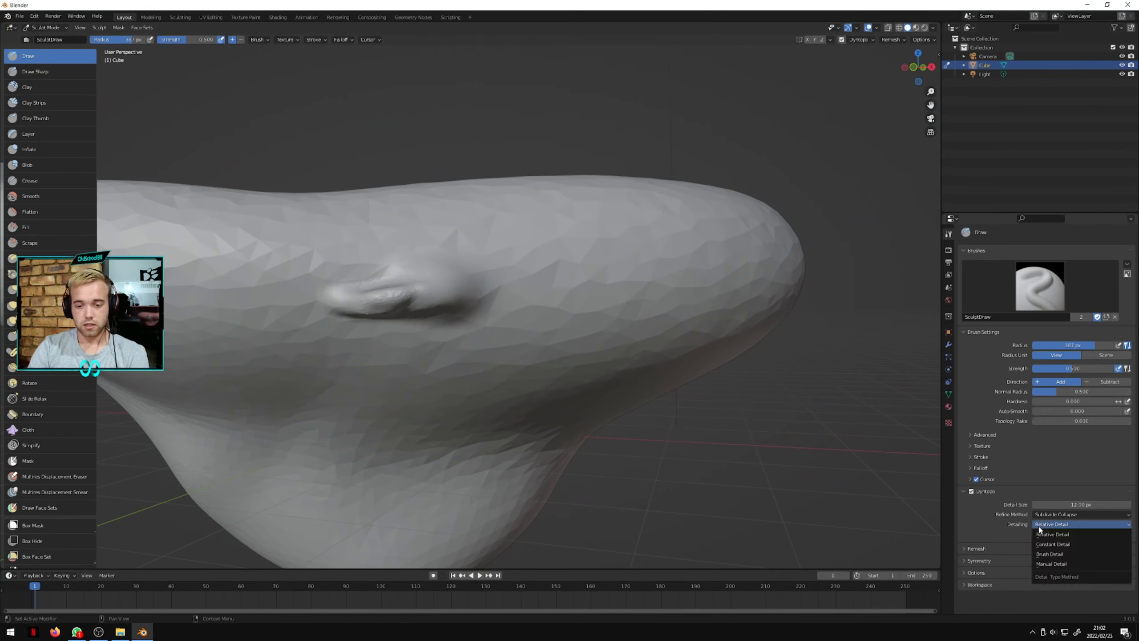
{"action": "left_click", "coordinate": [1049, 544]}
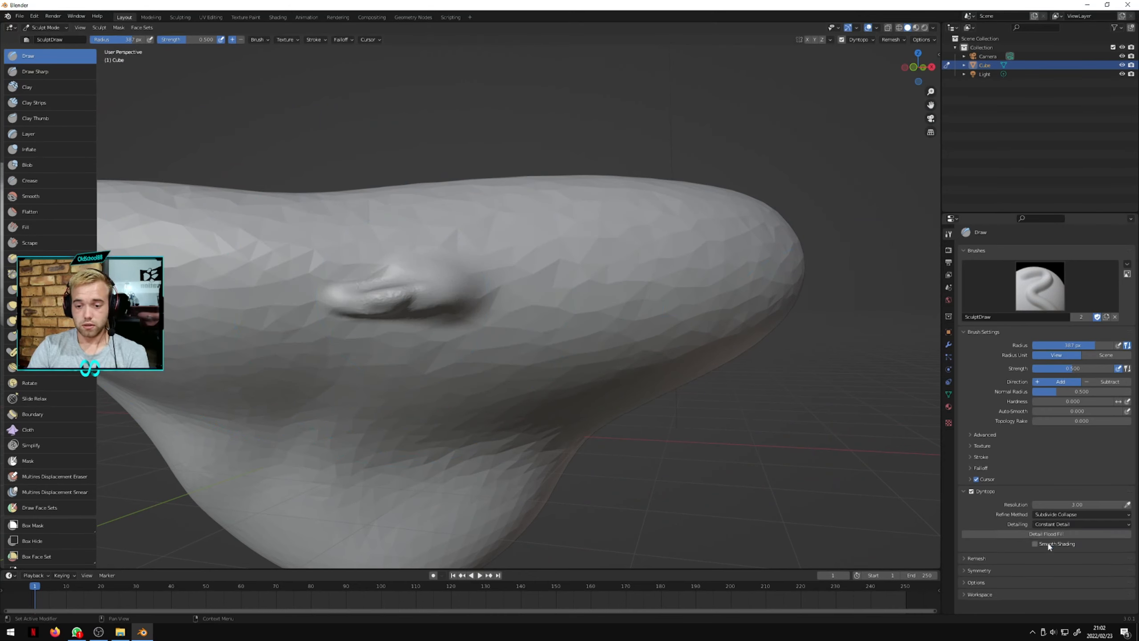
{"action": "left_click_drag", "start_coordinate": [437, 283], "coordinate": [470, 289]}
{"action": "key", "text": "ctrl+z"}
- Try a Dyntopo resolution of 0.2 with a Draw stroke over the ridge, and undo the stroke
{"action": "left_click", "coordinate": [1066, 504]}
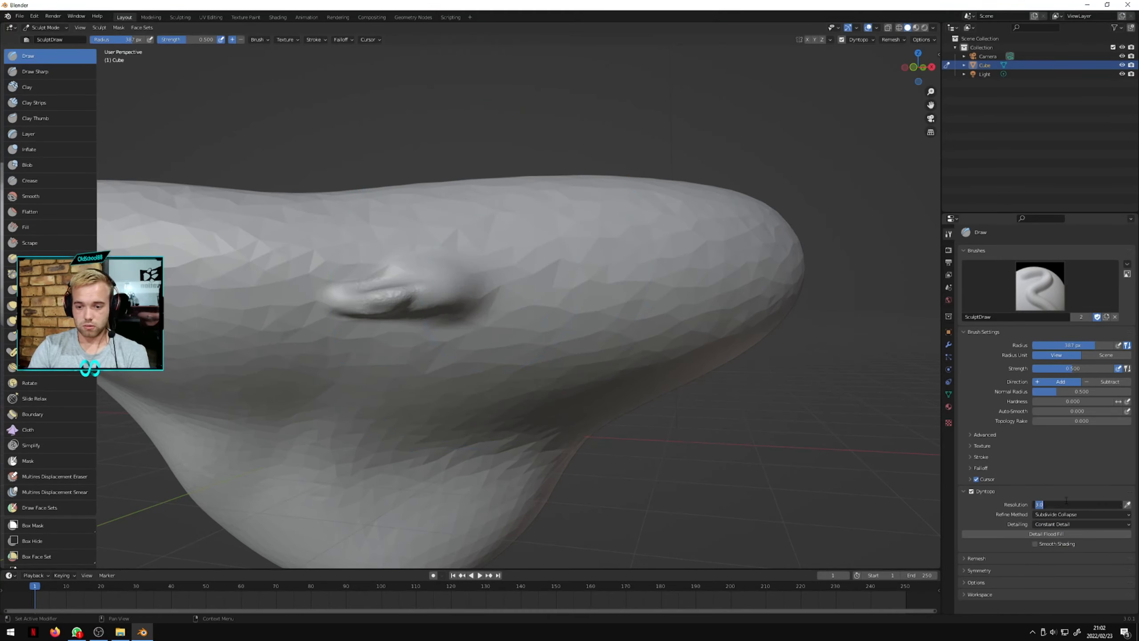
{"action": "type", "text": "0.2"}
{"action": "key", "text": "Return"}
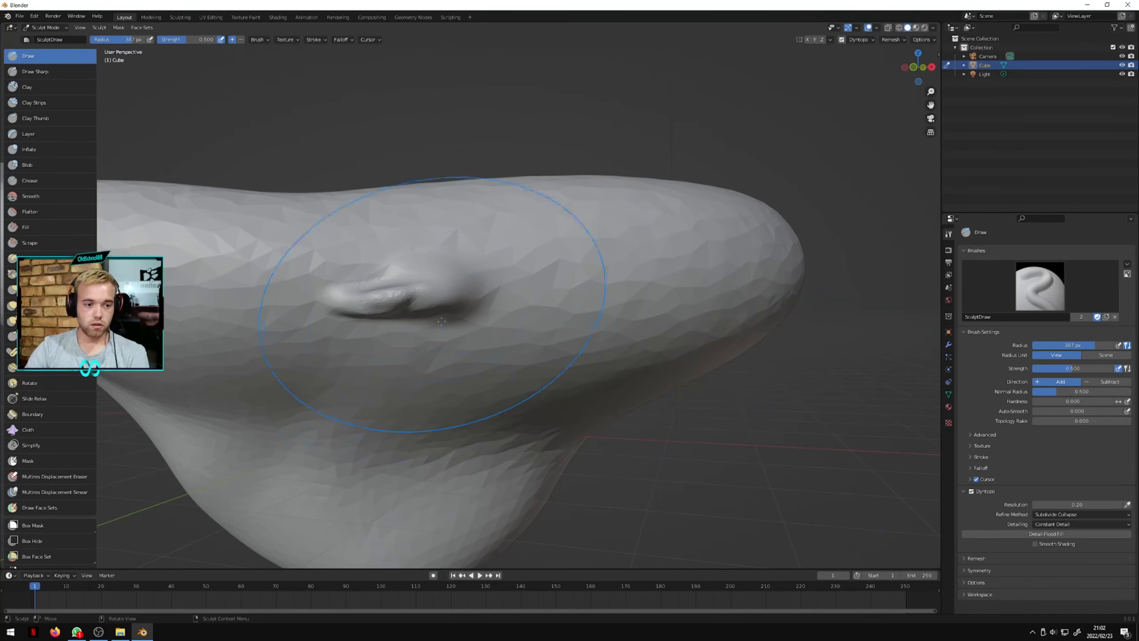
{"action": "left_click_drag", "start_coordinate": [445, 280], "coordinate": [467, 291]}
{"action": "key", "text": "ctrl+z"}
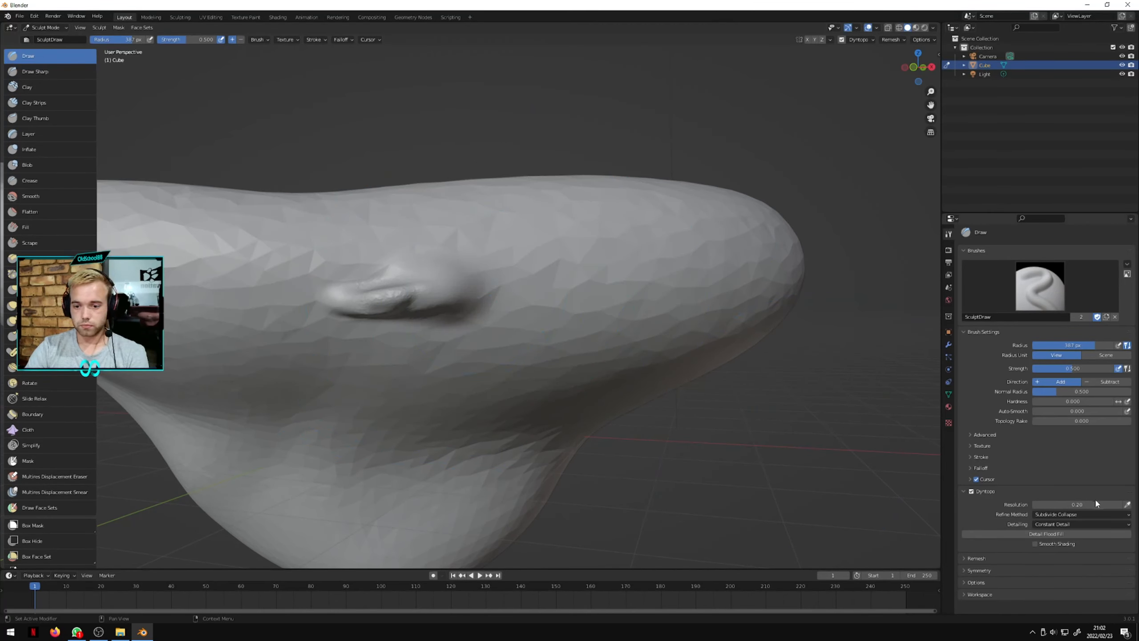
- Try a Dyntopo resolution of 2 with a Draw stroke over the ridge, and undo the stroke
{"action": "type", "text": "2"}
{"action": "key", "text": "Return"}
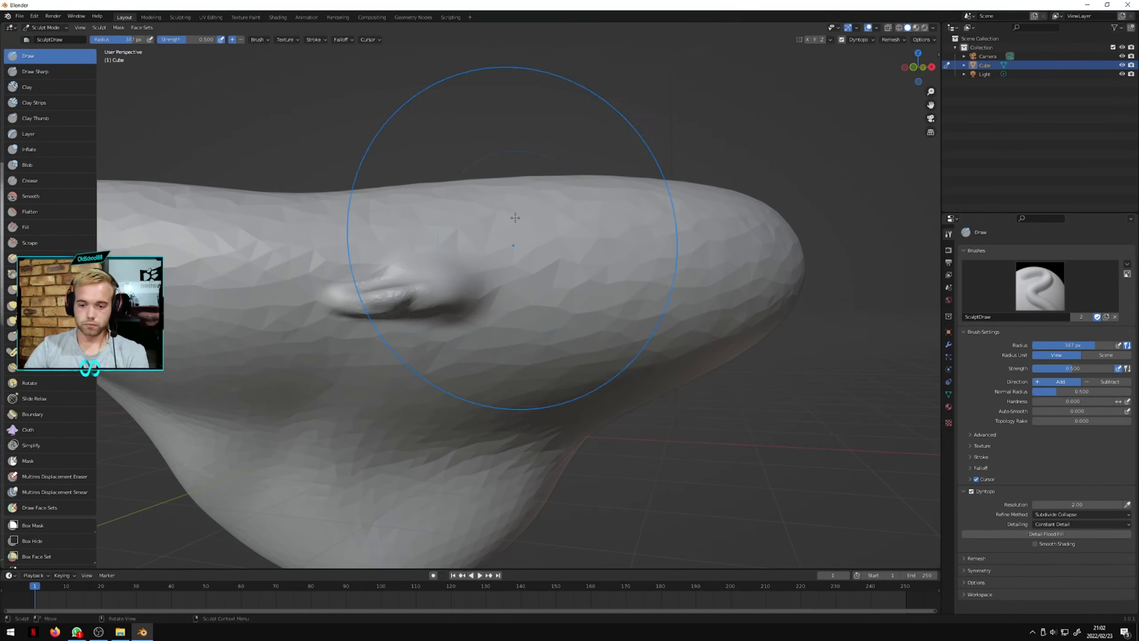
{"action": "left_click_drag", "start_coordinate": [445, 280], "coordinate": [403, 277]}
{"action": "key", "text": "ctrl+z"}
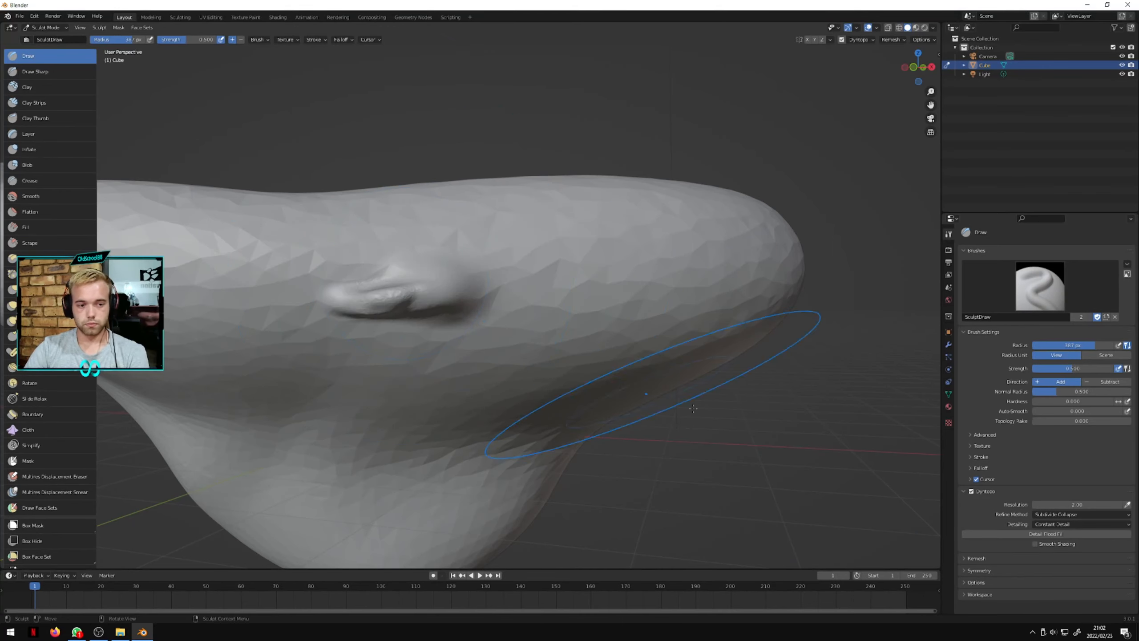
- Try a Dyntopo resolution of 10 with a Draw stroke over the ridge, and undo the stroke
{"action": "left_click", "coordinate": [1083, 503]}
{"action": "type", "text": "10"}
{"action": "key", "text": "Return"}
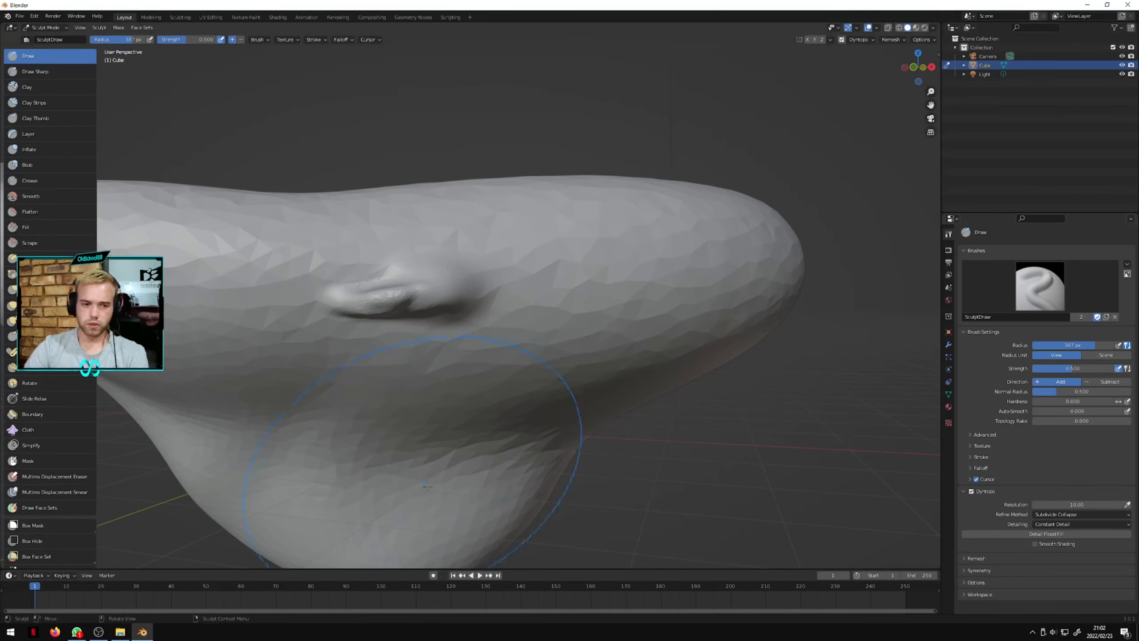
{"action": "left_click_drag", "start_coordinate": [361, 280], "coordinate": [431, 319]}
{"action": "key", "text": "ctrl+z"}
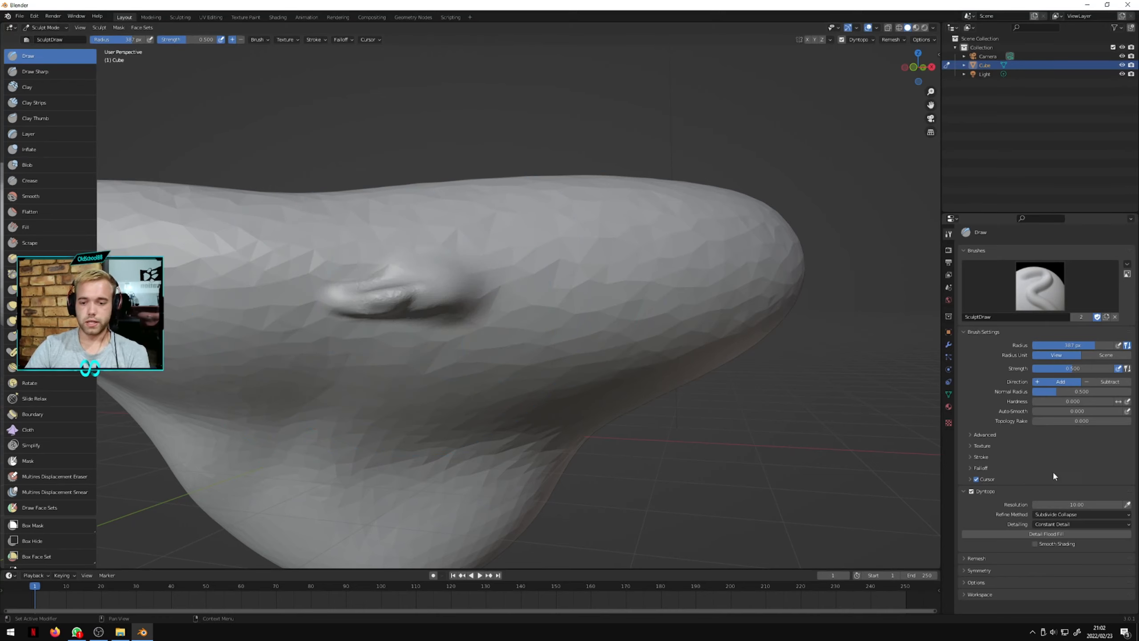
- Set the Dyntopo resolution to 30 and build a large smooth bulge over the ridge with the Draw brush
{"action": "left_click", "coordinate": [1078, 504]}
{"action": "type", "text": "30"}
{"action": "key", "text": "Return"}
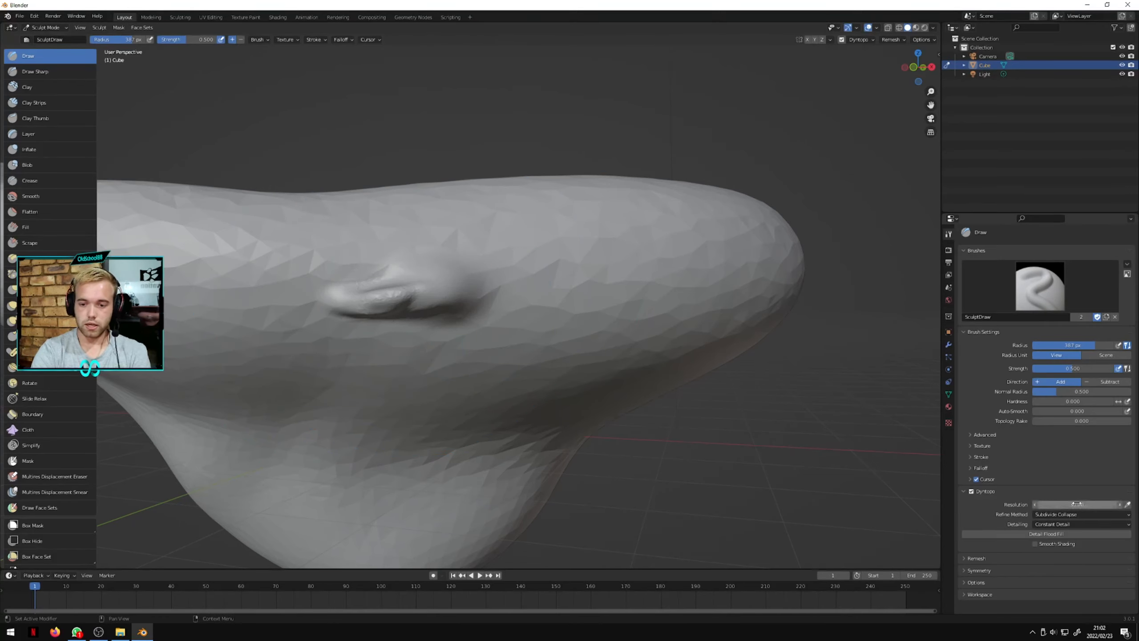
{"action": "mouse_move", "coordinate": [438, 265]}
{"action": "left_mouse_down"}
{"action": "mouse_move", "coordinate": [606, 255]}
{"action": "mouse_move", "coordinate": [527, 255]}
{"action": "mouse_move", "coordinate": [679, 275]}
{"action": "mouse_move", "coordinate": [349, 262]}
{"action": "mouse_move", "coordinate": [587, 265]}
{"action": "mouse_move", "coordinate": [389, 252]}
{"action": "left_mouse_up"}
{"action": "scroll", "coordinate": [539, 264], "scroll_direction": "up", "scroll_amount": 6}
{"action": "scroll", "coordinate": [539, 264], "scroll_direction": "down", "scroll_amount": 2}
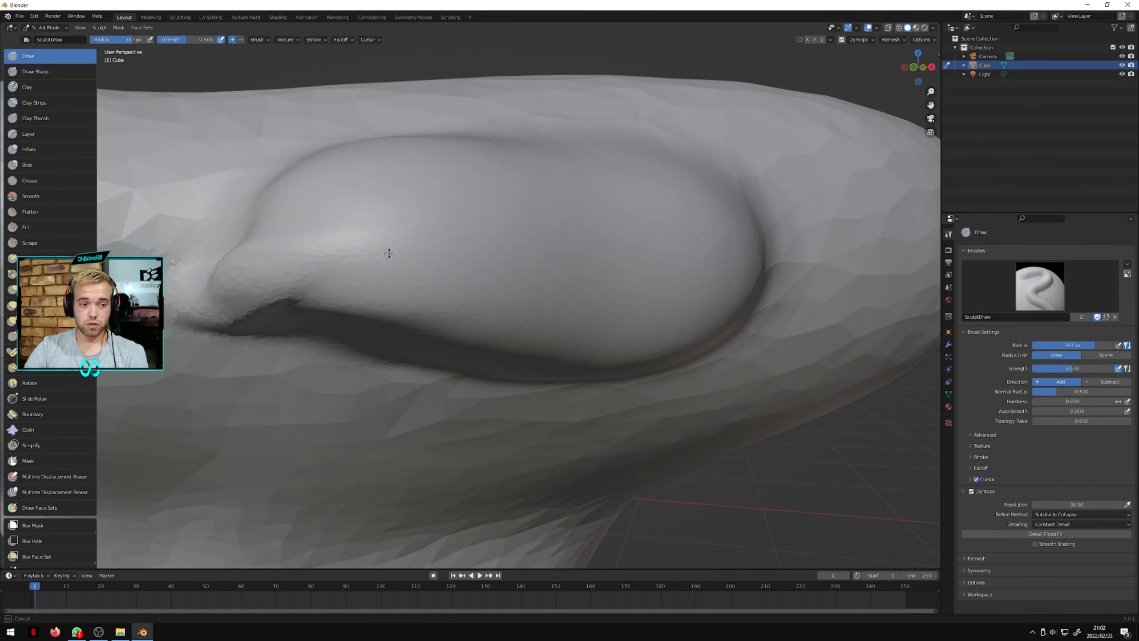
- Switch the sculpt to Edit Mode and examine the vertex density around its rim and bulge
{"action": "middle_click_drag", "start_coordinate": [389, 252], "coordinate": [426, 252]}
{"action": "scroll", "coordinate": [427, 252], "scroll_direction": "down", "scroll_amount": 10}
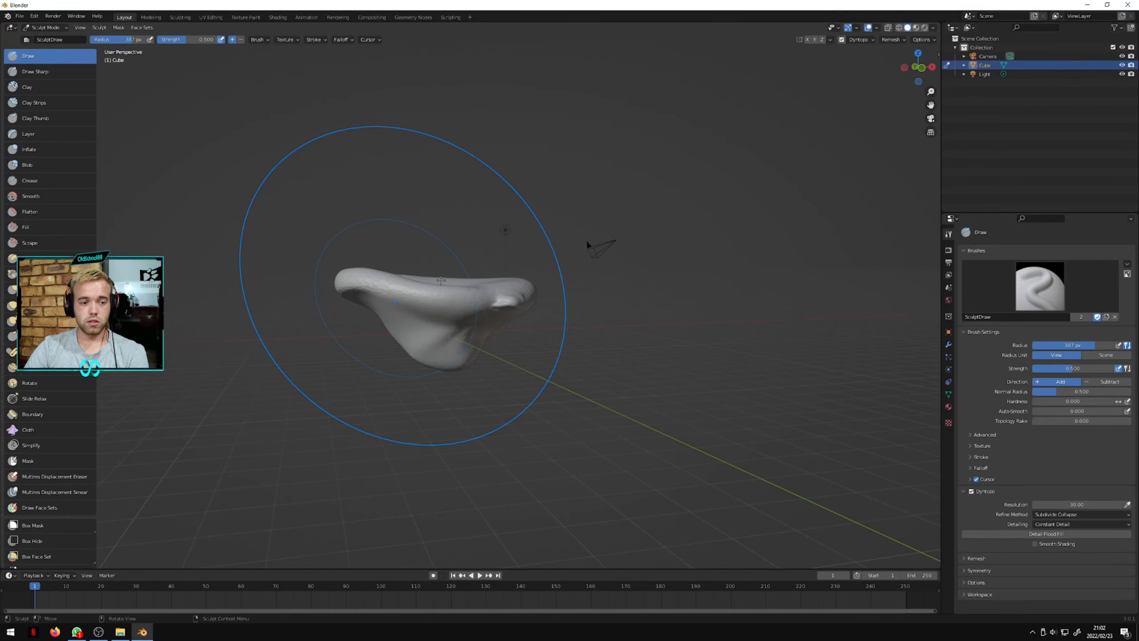
{"action": "middle_click_drag", "start_coordinate": [442, 283], "coordinate": [431, 341]}
{"action": "scroll", "coordinate": [438, 285], "scroll_direction": "up", "scroll_amount": 4}
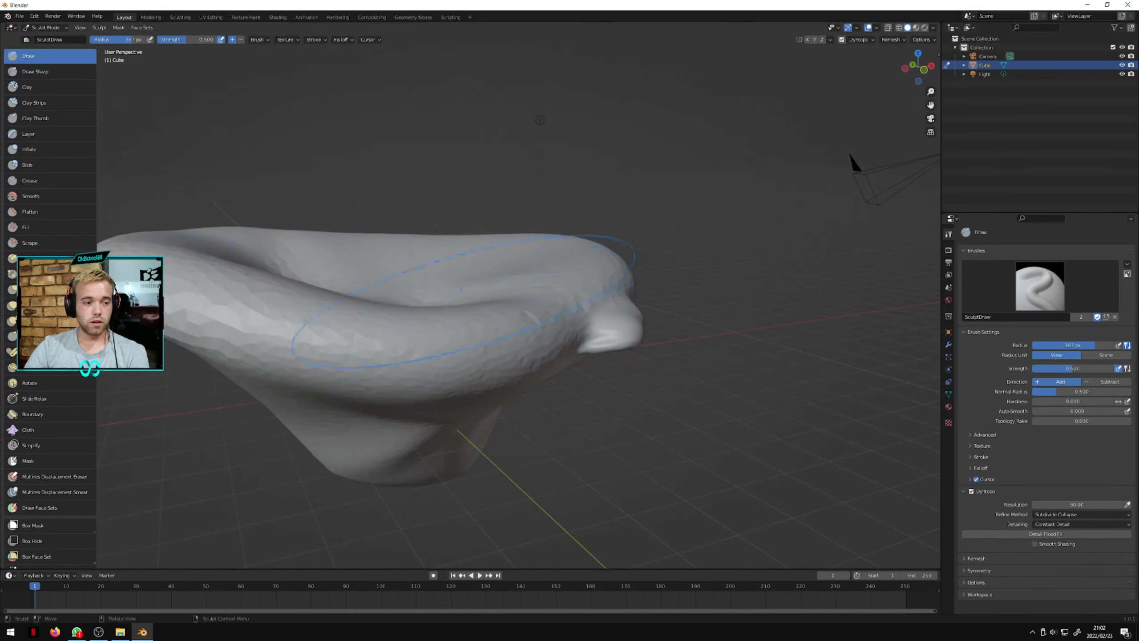
{"action": "left_click", "coordinate": [43, 28]}
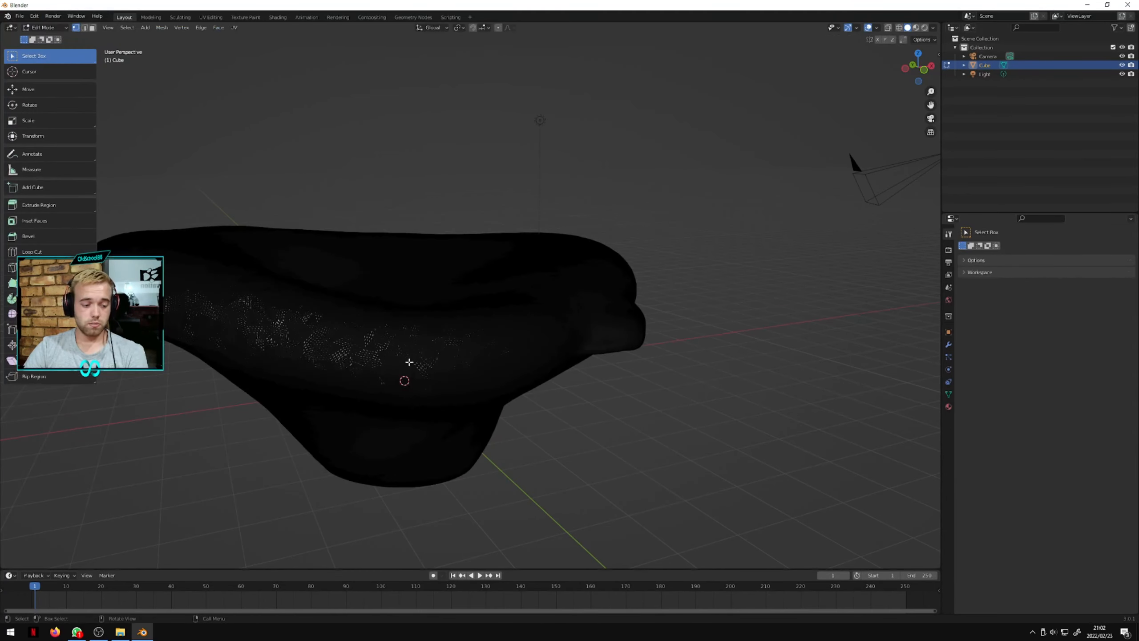
{"action": "middle_click_drag", "start_coordinate": [390, 356], "coordinate": [448, 348]}
{"action": "scroll", "coordinate": [448, 349], "scroll_direction": "up", "scroll_amount": 3}
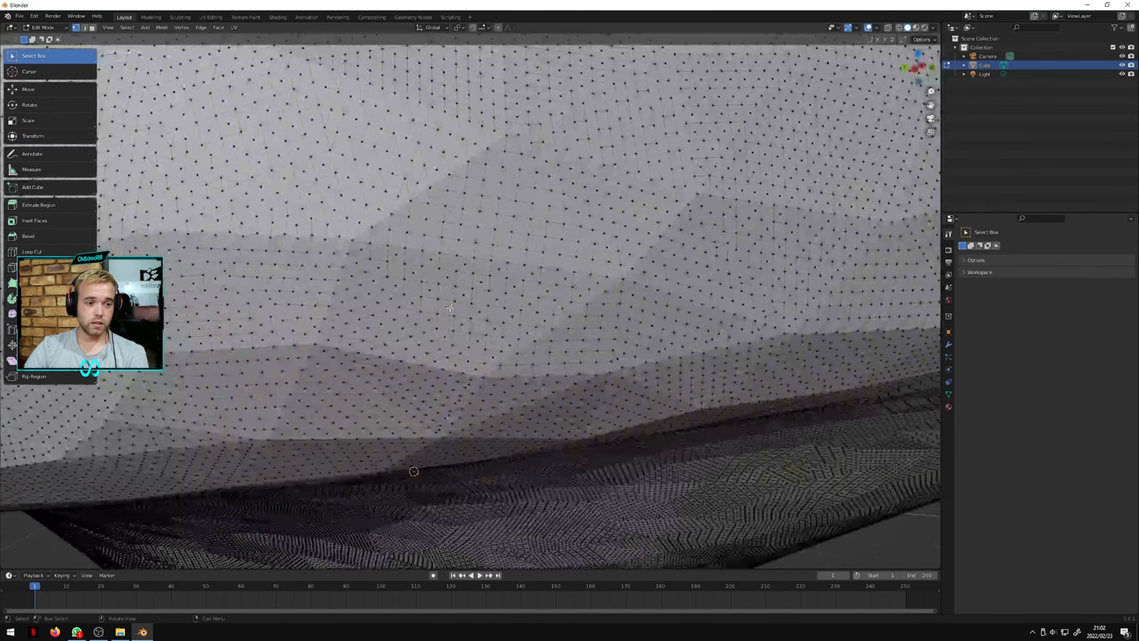
{"action": "scroll", "coordinate": [448, 349], "scroll_direction": "down", "scroll_amount": 1}
{"action": "scroll", "coordinate": [677, 300], "scroll_direction": "down", "scroll_amount": 5}
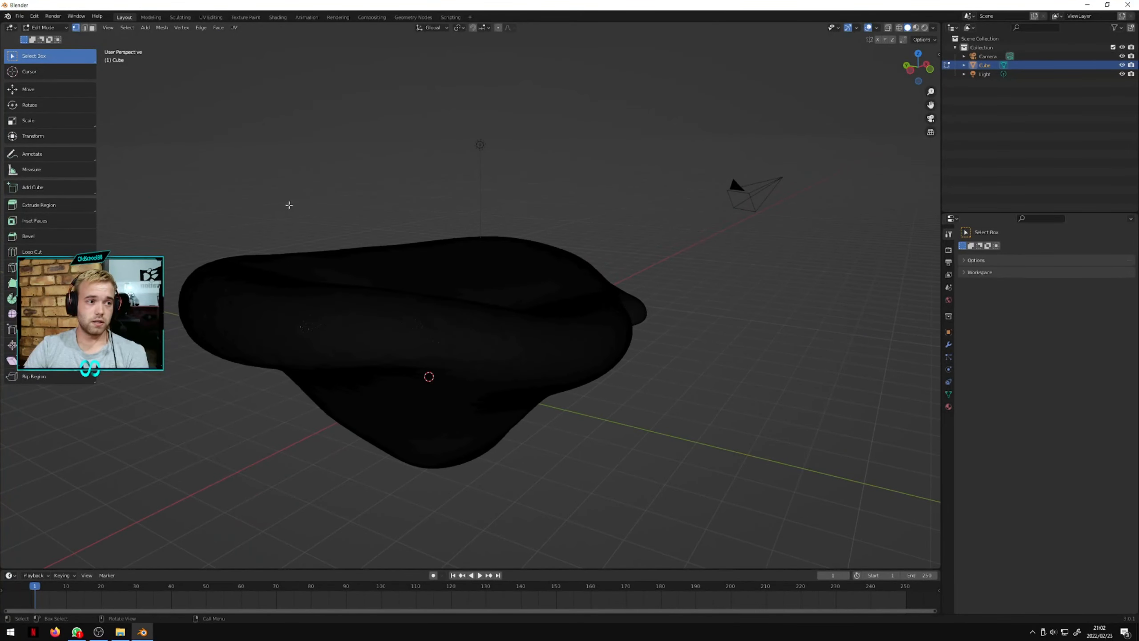
{"action": "middle_click_drag", "start_coordinate": [460, 276], "coordinate": [460, 316]}
{"action": "scroll", "coordinate": [499, 328], "scroll_direction": "up", "scroll_amount": 5}
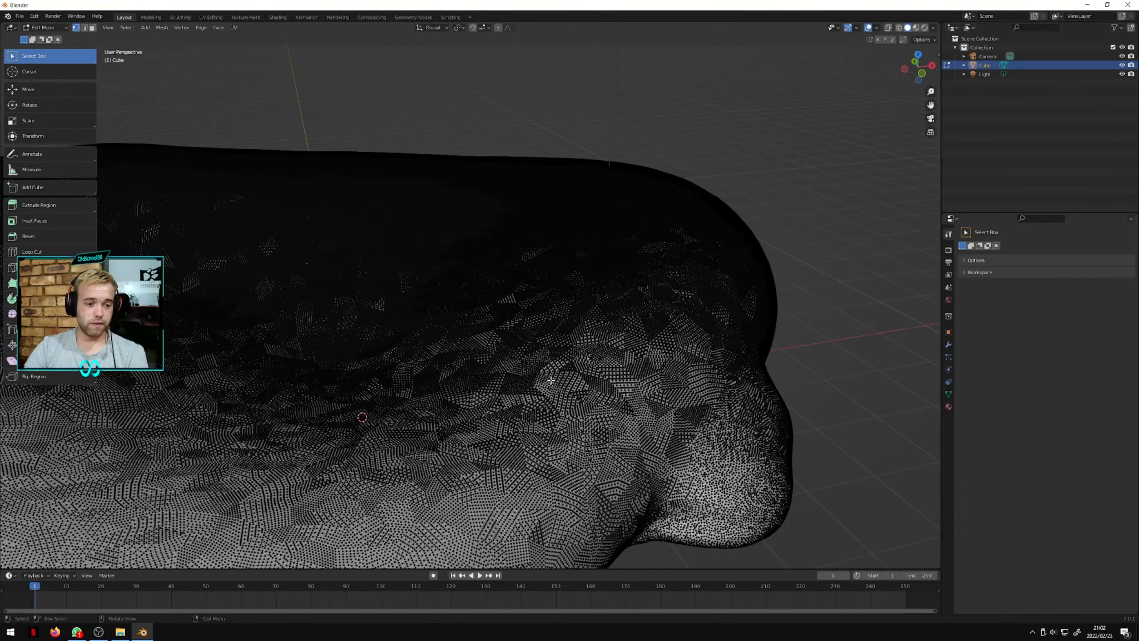
- Select the entire mesh and examine how densely its vertices are packed from several sides
{"action": "key", "text": "a"}
{"action": "middle_click_drag", "start_coordinate": [551, 380], "coordinate": [641, 267]}
{"action": "scroll", "coordinate": [528, 345], "scroll_direction": "up", "scroll_amount": 4}
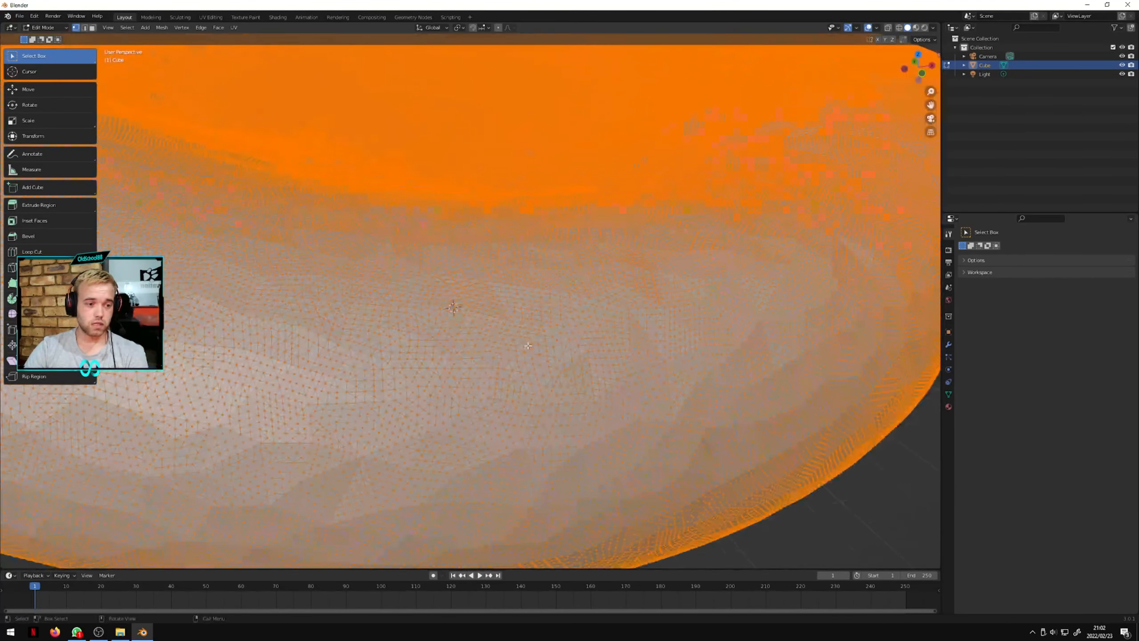
{"action": "scroll", "coordinate": [493, 372], "scroll_direction": "down", "scroll_amount": 5}
{"action": "middle_click_drag", "start_coordinate": [493, 373], "coordinate": [512, 312]}
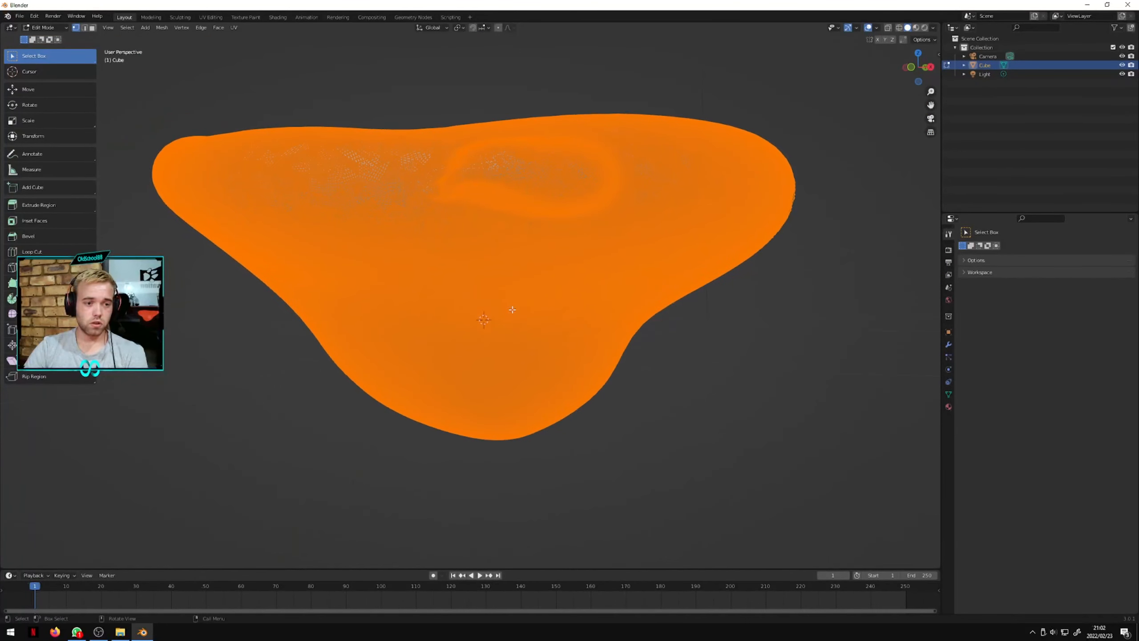
{"action": "scroll", "coordinate": [511, 309], "scroll_direction": "up", "scroll_amount": 2}
{"action": "scroll", "coordinate": [512, 309], "scroll_direction": "up", "scroll_amount": 2}
{"action": "scroll", "coordinate": [492, 281], "scroll_direction": "down", "scroll_amount": 2}
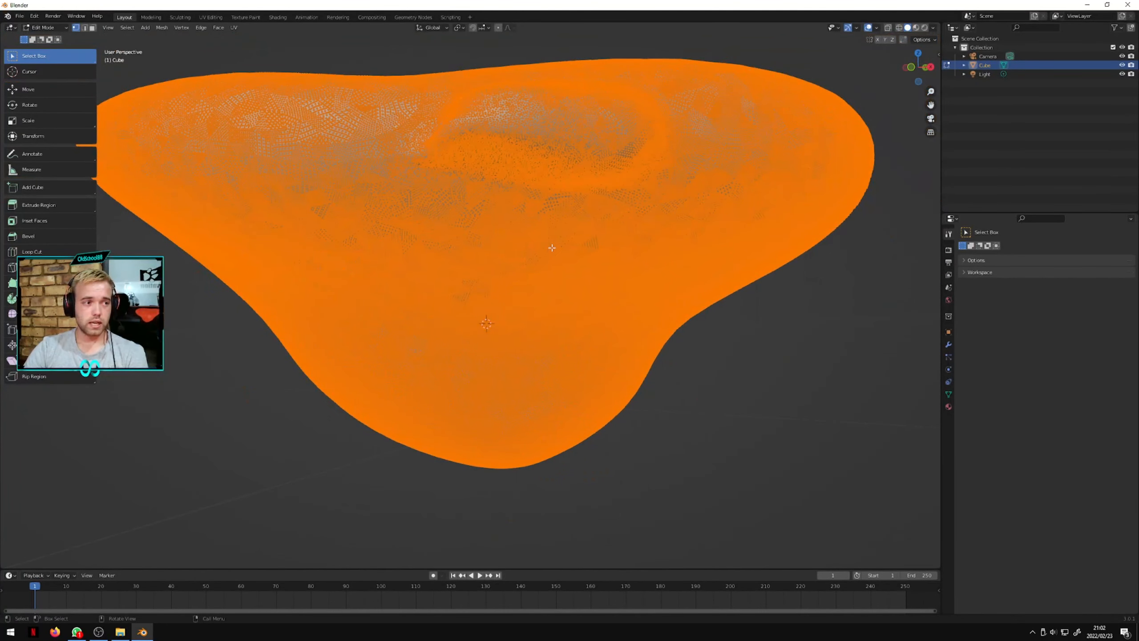
{"action": "scroll", "coordinate": [244, 251], "scroll_direction": "down", "scroll_amount": 1}
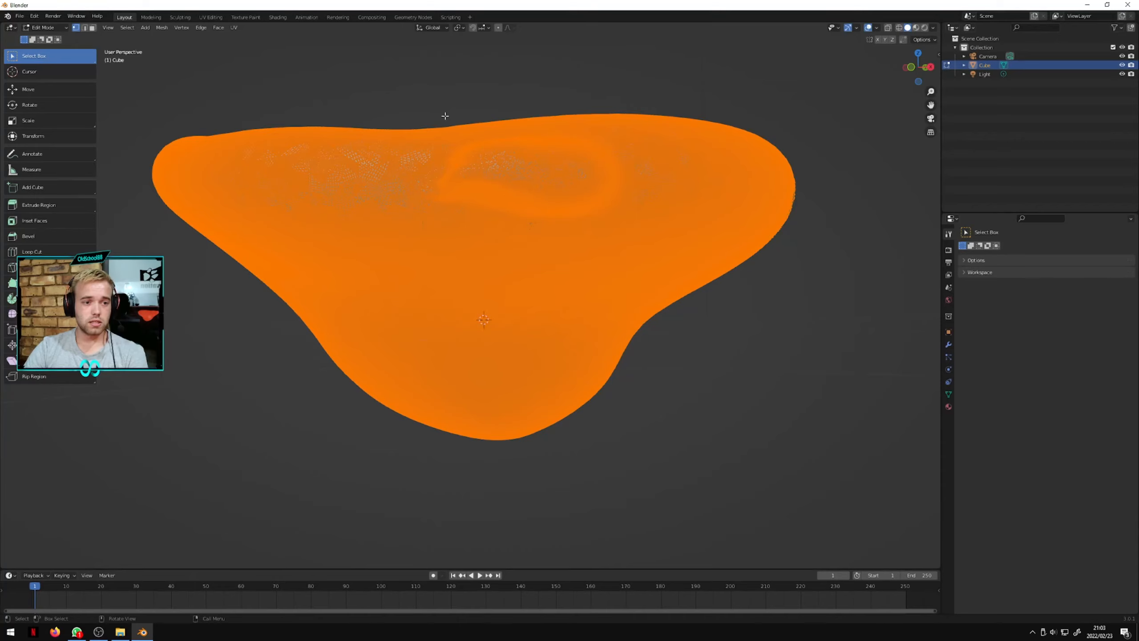
{"action": "middle_click_drag", "start_coordinate": [470, 136], "coordinate": [488, 167]}
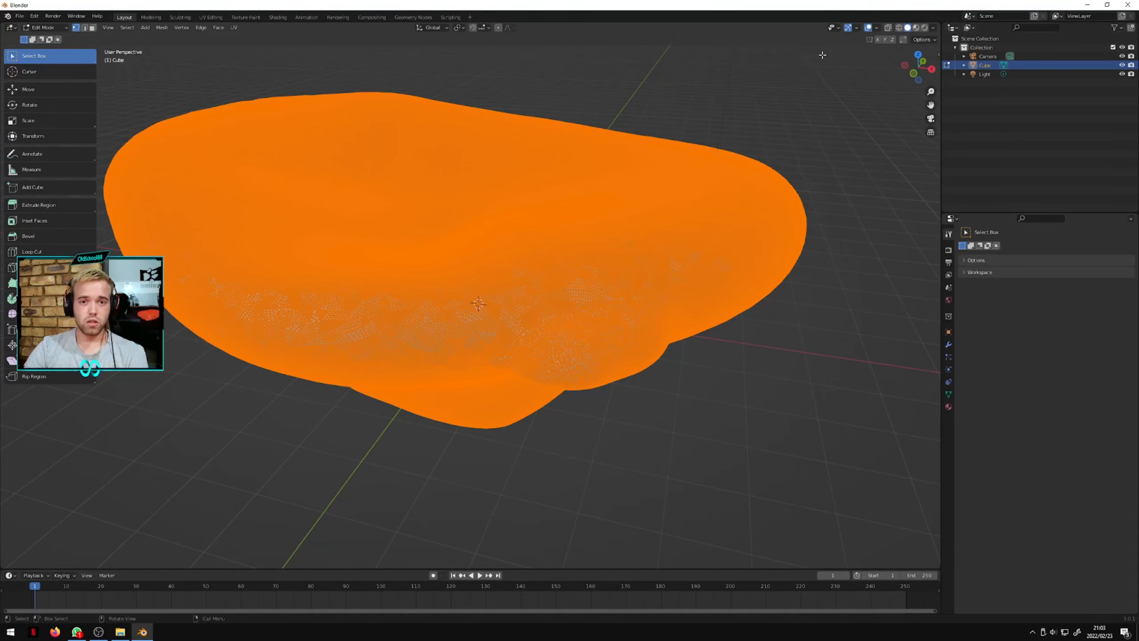
- Turn on the Statistics overlay for the viewport
{"action": "left_click", "coordinate": [856, 28]}
{"action": "left_click", "coordinate": [876, 29]}
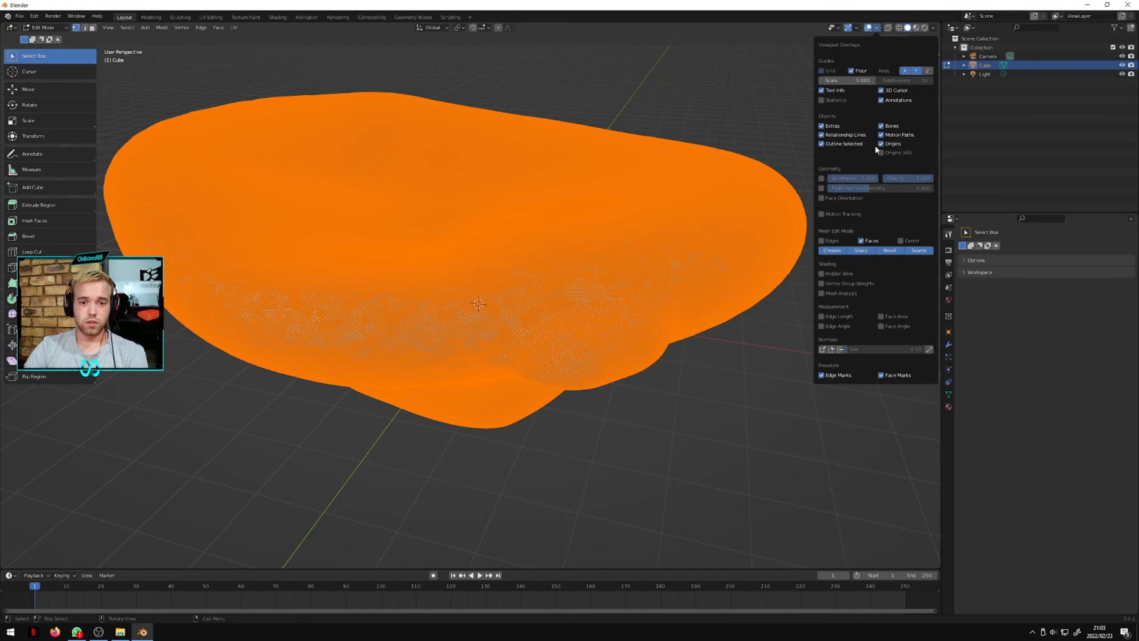
{"action": "left_click", "coordinate": [823, 101]}
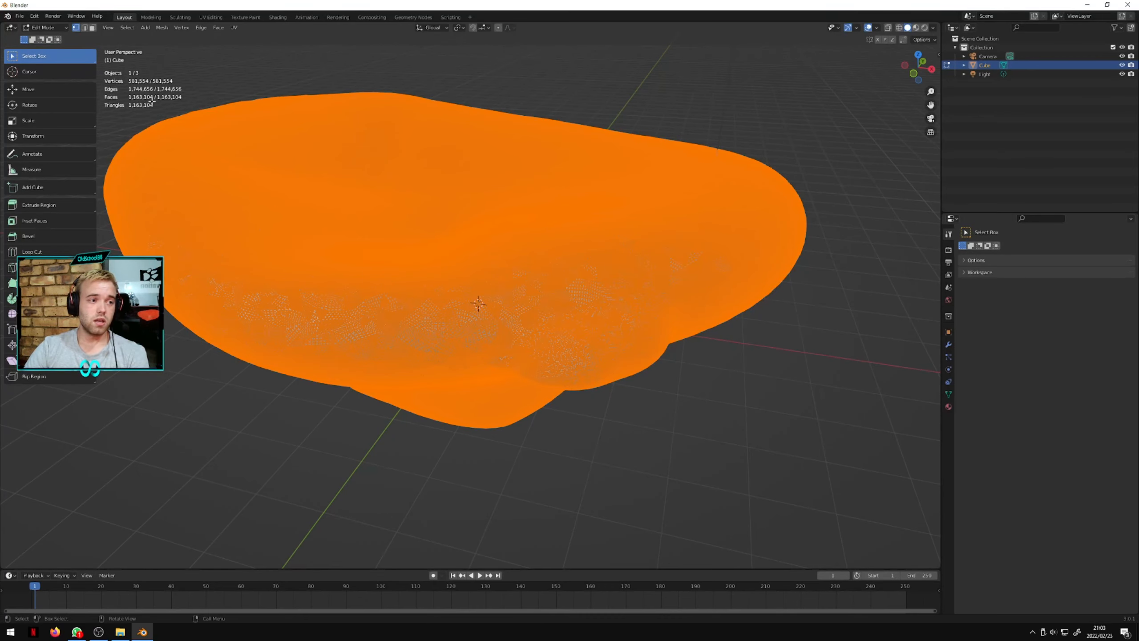
- Examine the sculpt from several sides, comparing its Edit Mode vertex density with its Object Mode surface, and end in Object Mode
{"action": "middle_click_drag", "start_coordinate": [310, 167], "coordinate": [407, 159]}
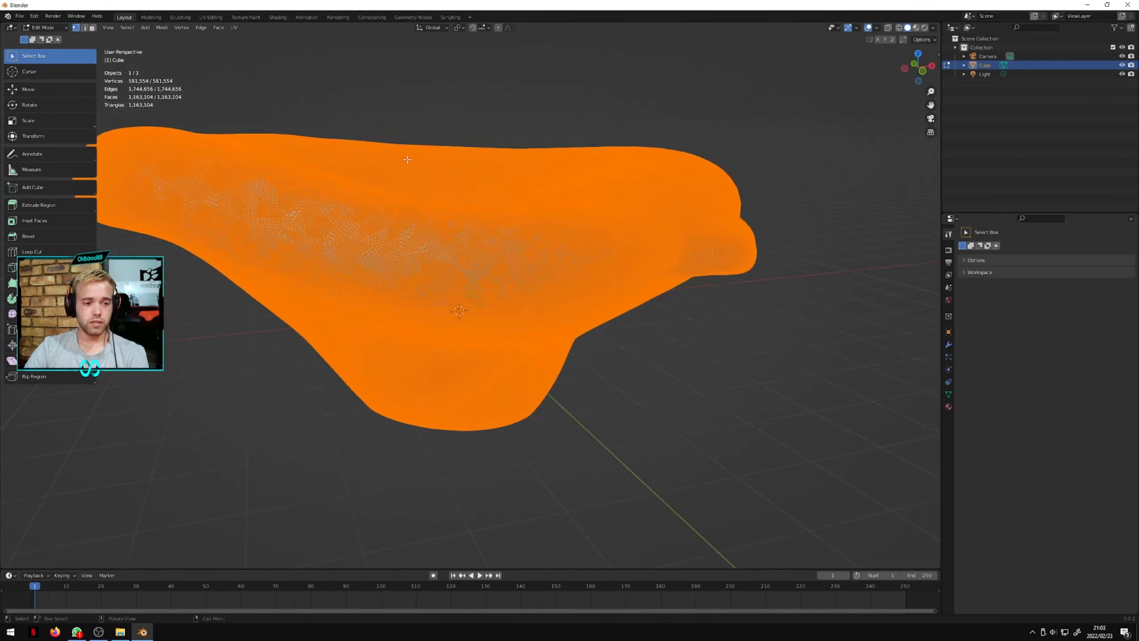
{"action": "key", "text": "Tab"}
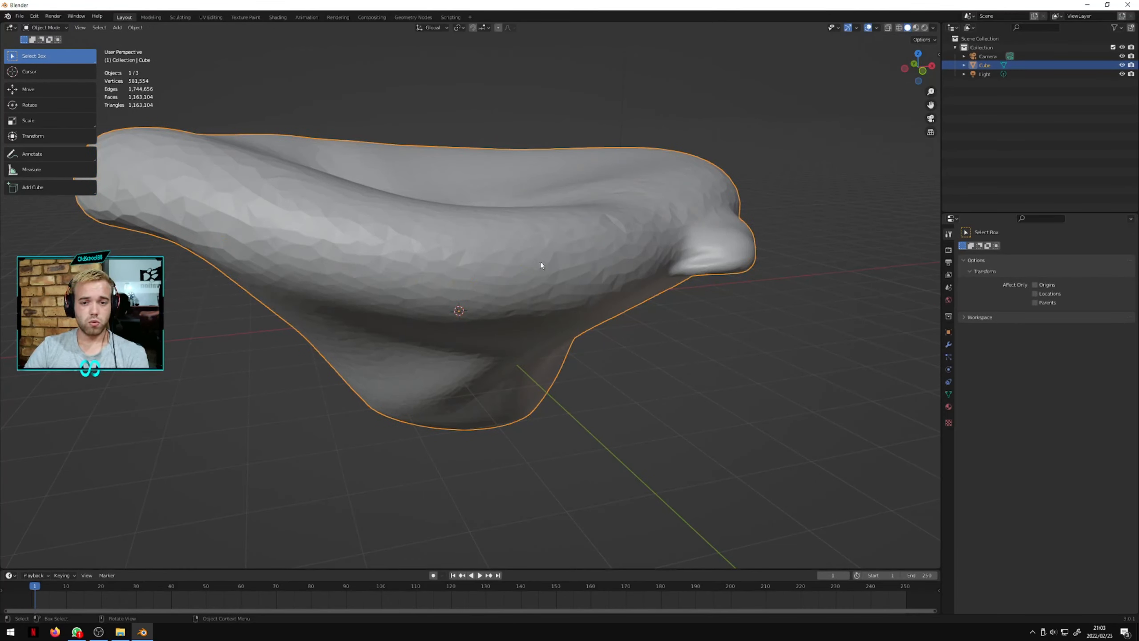
{"action": "key", "text": "Tab"}
{"action": "right_click", "coordinate": [522, 249]}
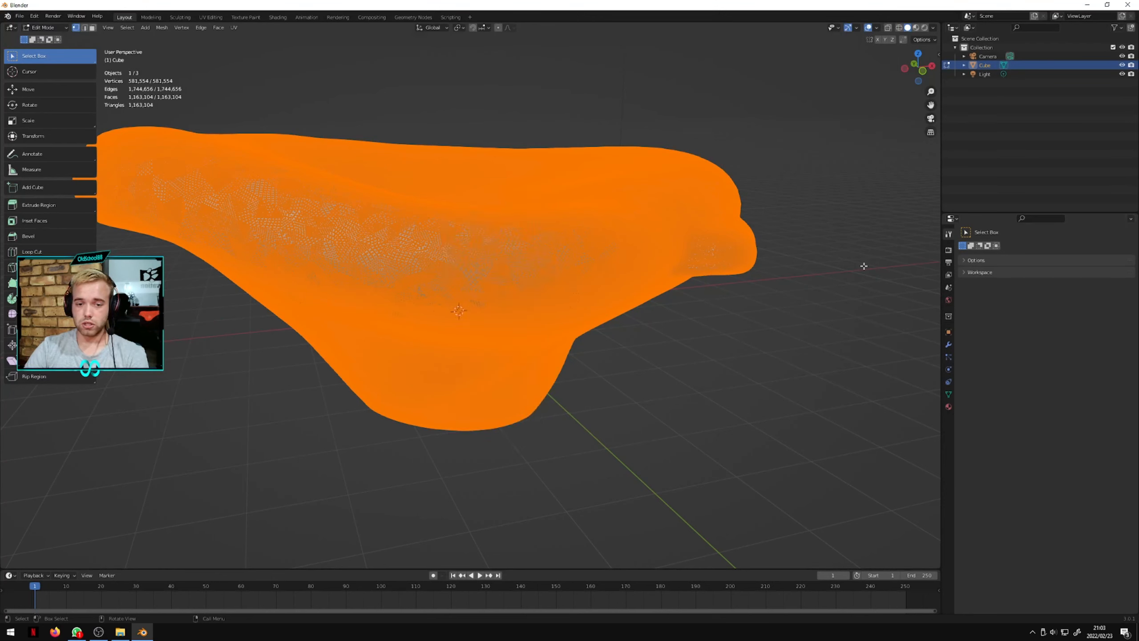
{"action": "middle_click_drag", "start_coordinate": [410, 131], "coordinate": [309, 93]}
{"action": "key", "text": "Tab"}
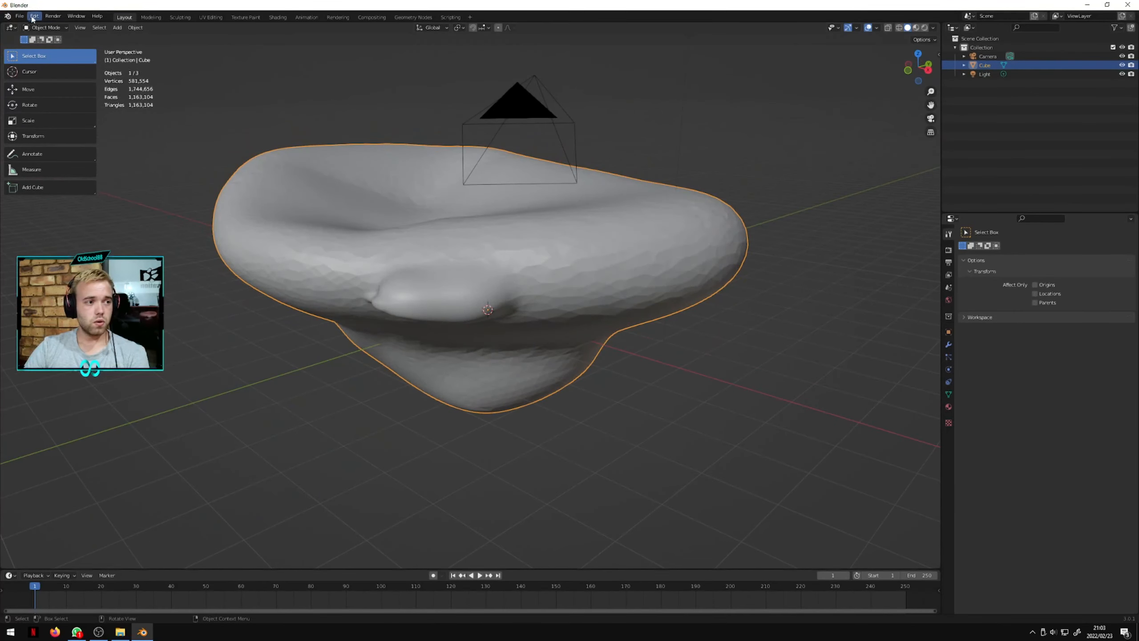
{"action": "left_click", "coordinate": [466, 331], "text": "shift"}
{"action": "left_click", "coordinate": [486, 291]}
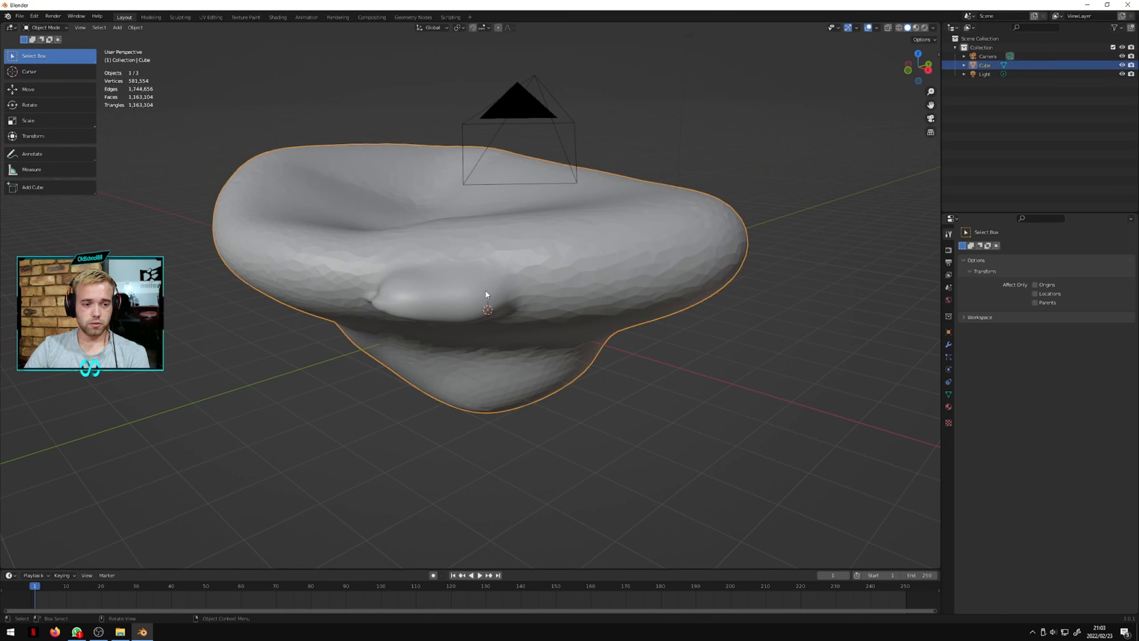
- Return the sculpt to Sculpt Mode, enable Dyntopo with a resolution of 20, and make a Draw stroke across the small bulge
{"action": "left_click", "coordinate": [49, 28]}
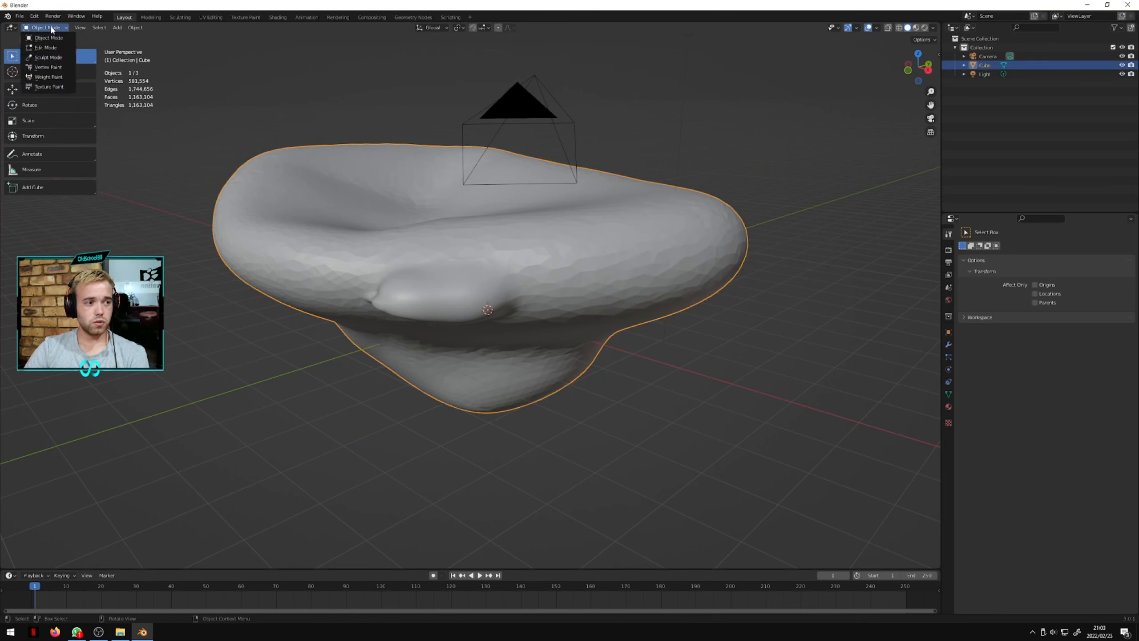
{"action": "left_click", "coordinate": [46, 57]}
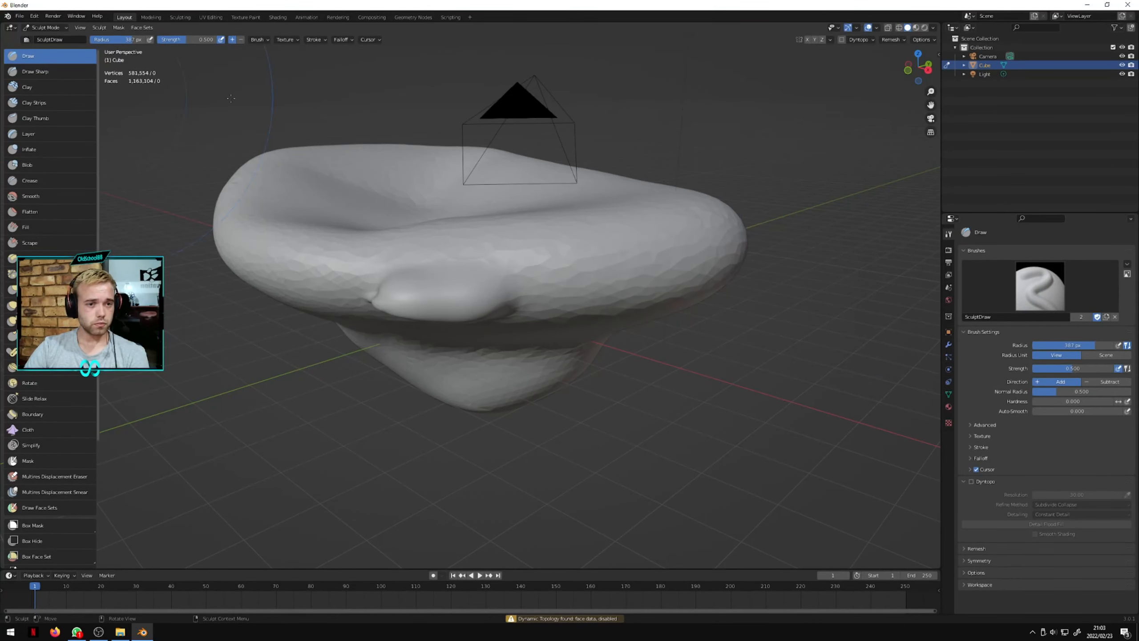
{"action": "left_click", "coordinate": [971, 482]}
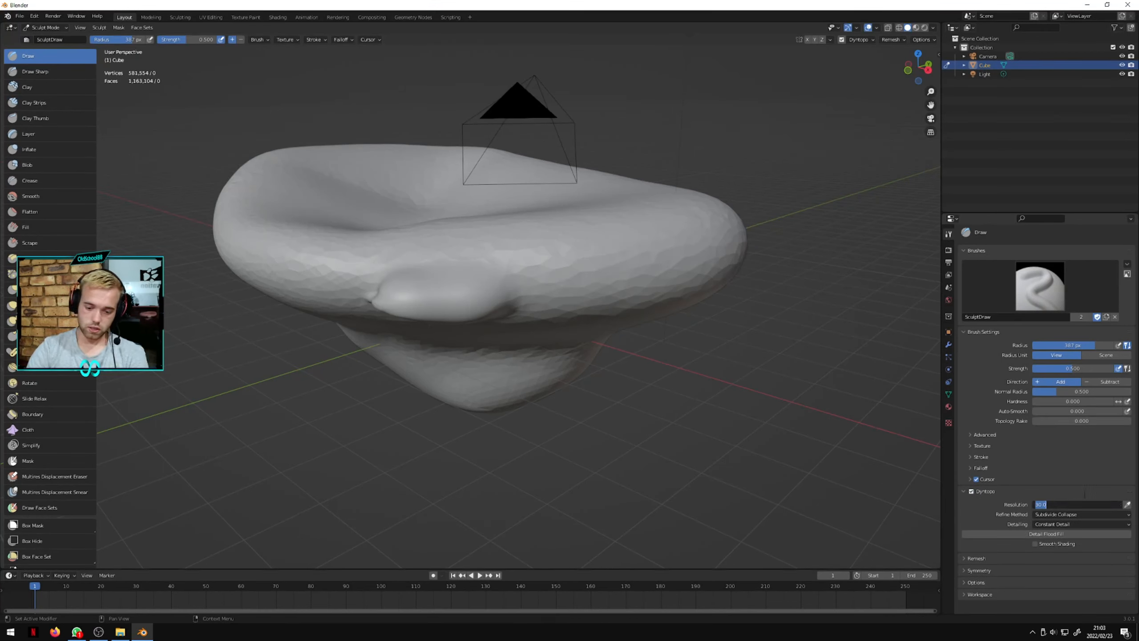
{"action": "type", "text": "0"}
{"action": "key", "text": "Return"}
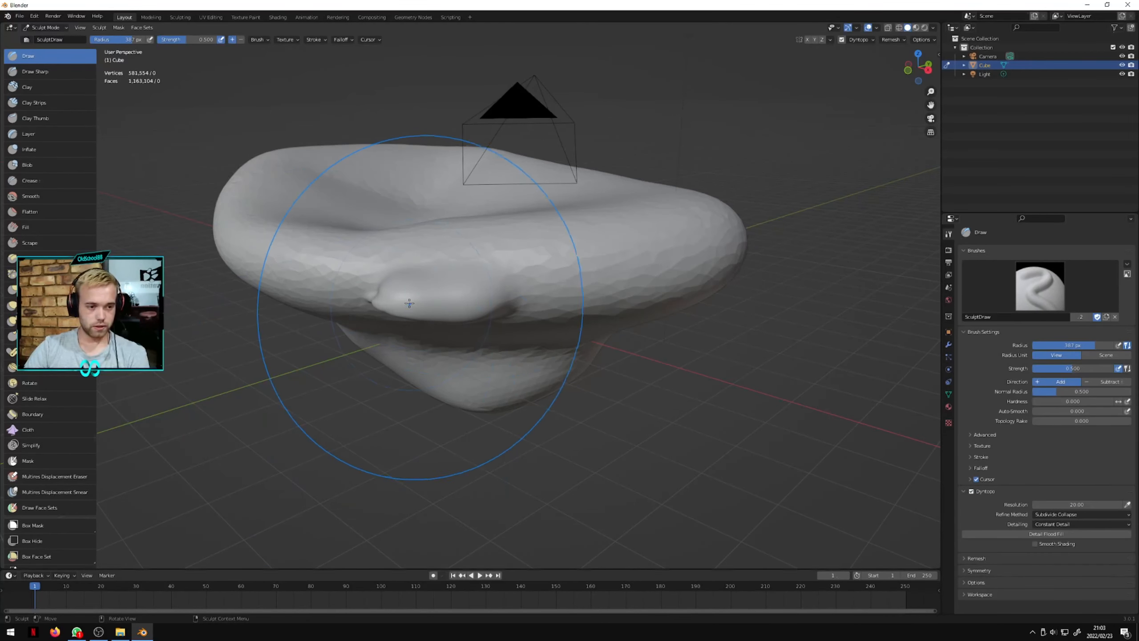
{"action": "left_click_drag", "start_coordinate": [408, 307], "coordinate": [516, 292]}
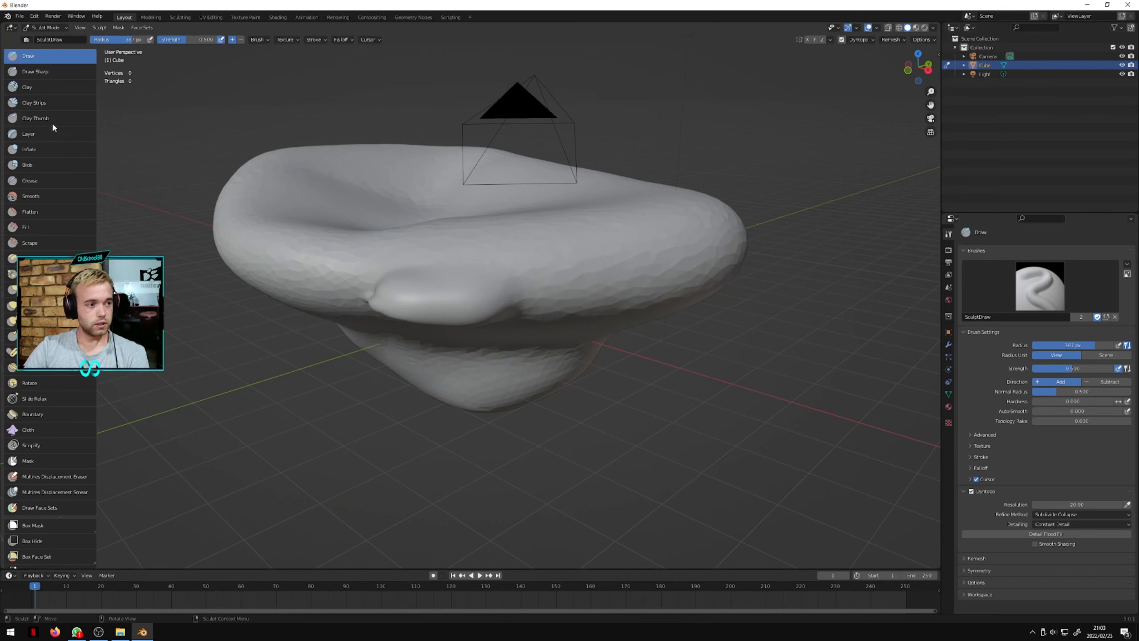
- Build up the area around the small bulge with a Clay brush stroke
{"action": "left_click", "coordinate": [33, 86]}
{"action": "mouse_move", "coordinate": [406, 304]}
{"action": "left_mouse_down"}
{"action": "mouse_move", "coordinate": [400, 292]}
{"action": "mouse_move", "coordinate": [458, 306]}
{"action": "mouse_move", "coordinate": [447, 299]}
{"action": "left_mouse_up"}
{"action": "scroll", "coordinate": [448, 299], "scroll_direction": "down", "scroll_amount": 1}
- Set the Dyntopo resolution to 5 and smooth out the sculpt's rim and underside with Clay strokes
{"action": "left_click", "coordinate": [1070, 528]}
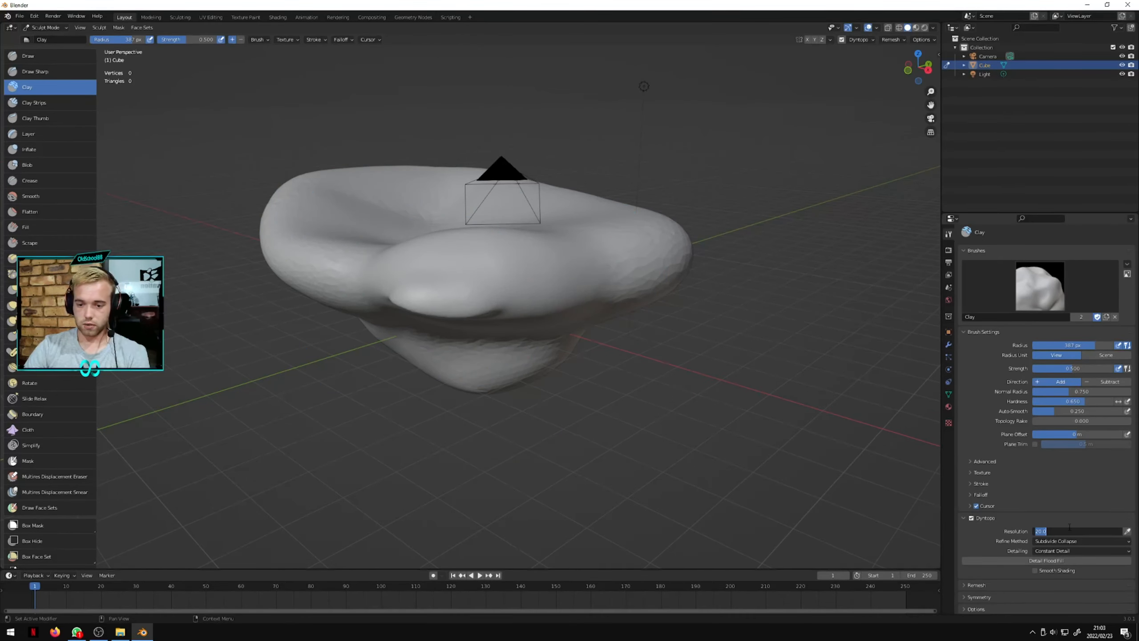
{"action": "type", "text": "5"}
{"action": "key", "text": "Return"}
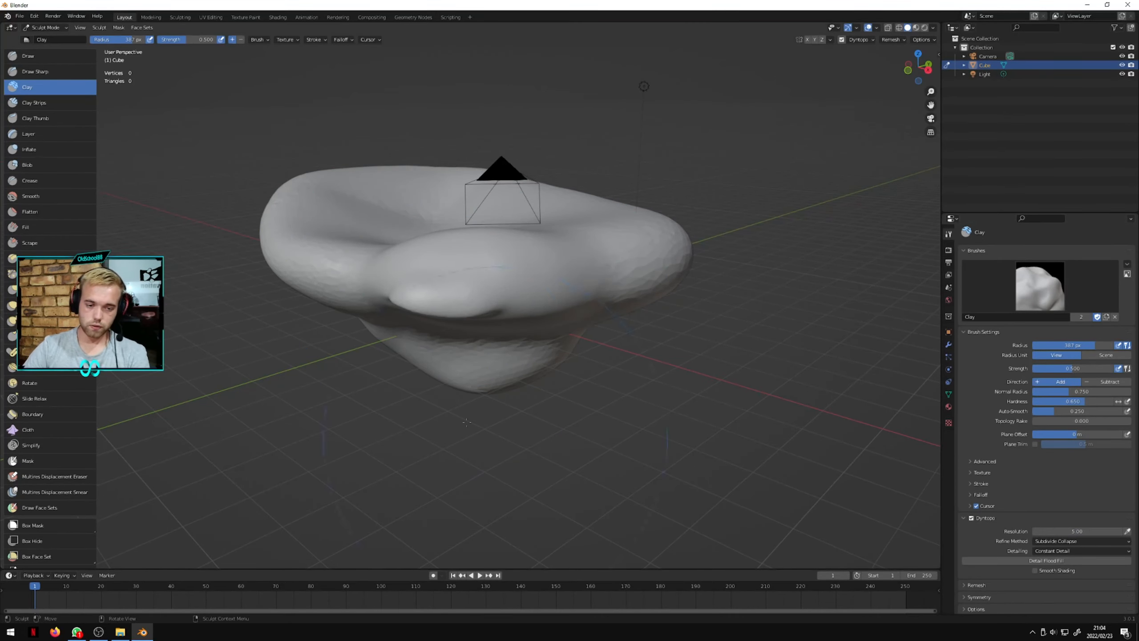
{"action": "scroll", "coordinate": [466, 289], "scroll_direction": "down", "scroll_amount": 2}
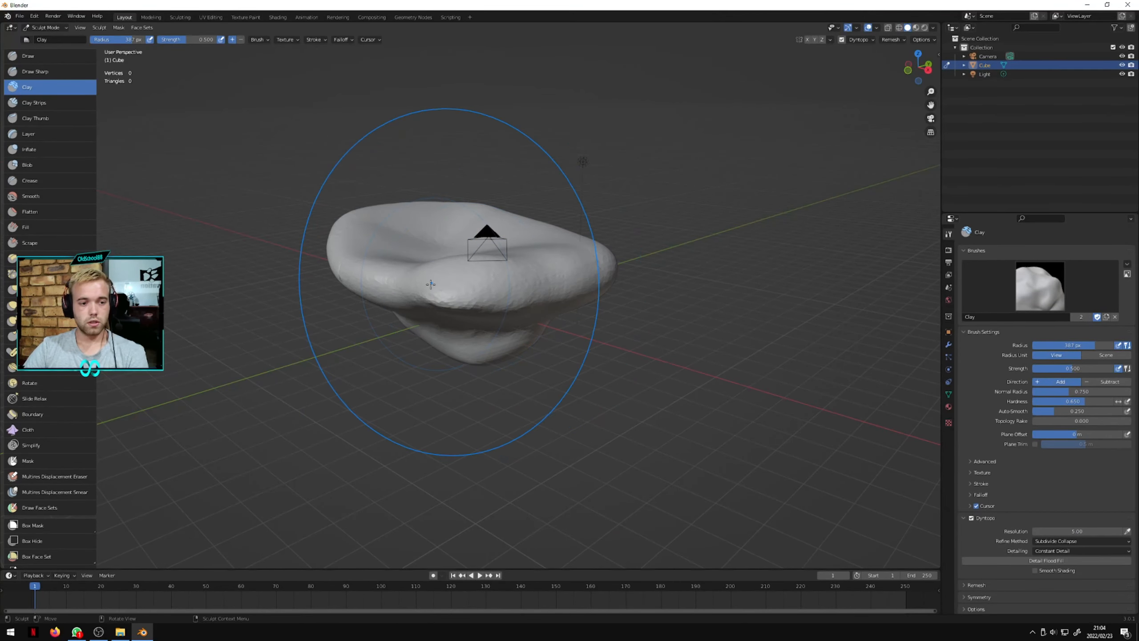
{"action": "middle_click_drag", "start_coordinate": [466, 287], "coordinate": [534, 262]}
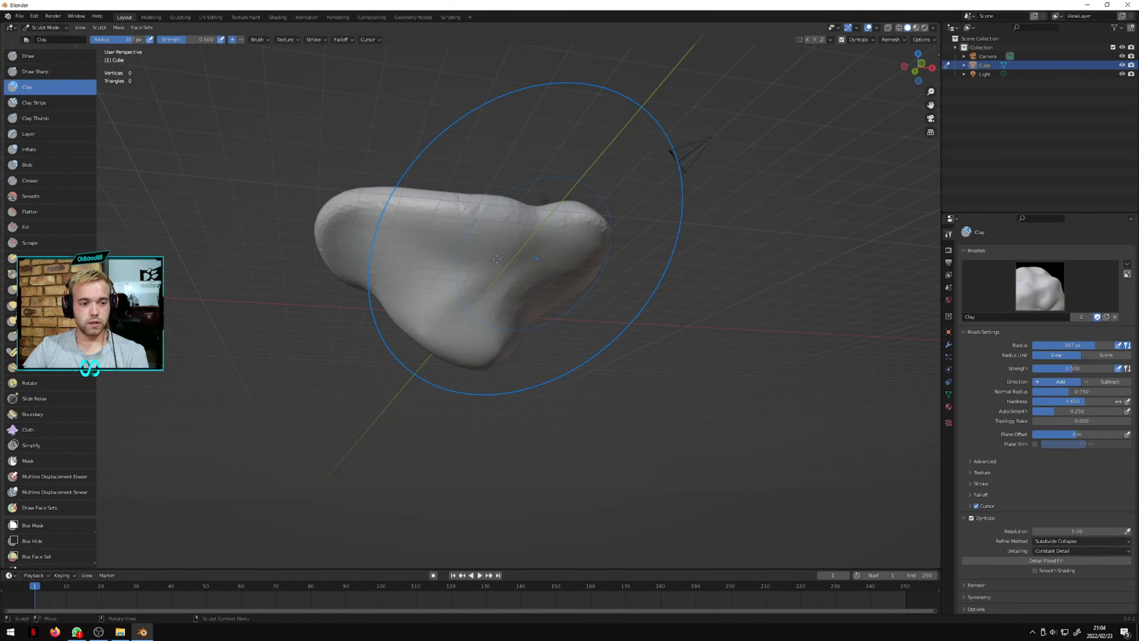
{"action": "left_click_drag", "start_coordinate": [497, 259], "coordinate": [482, 269]}
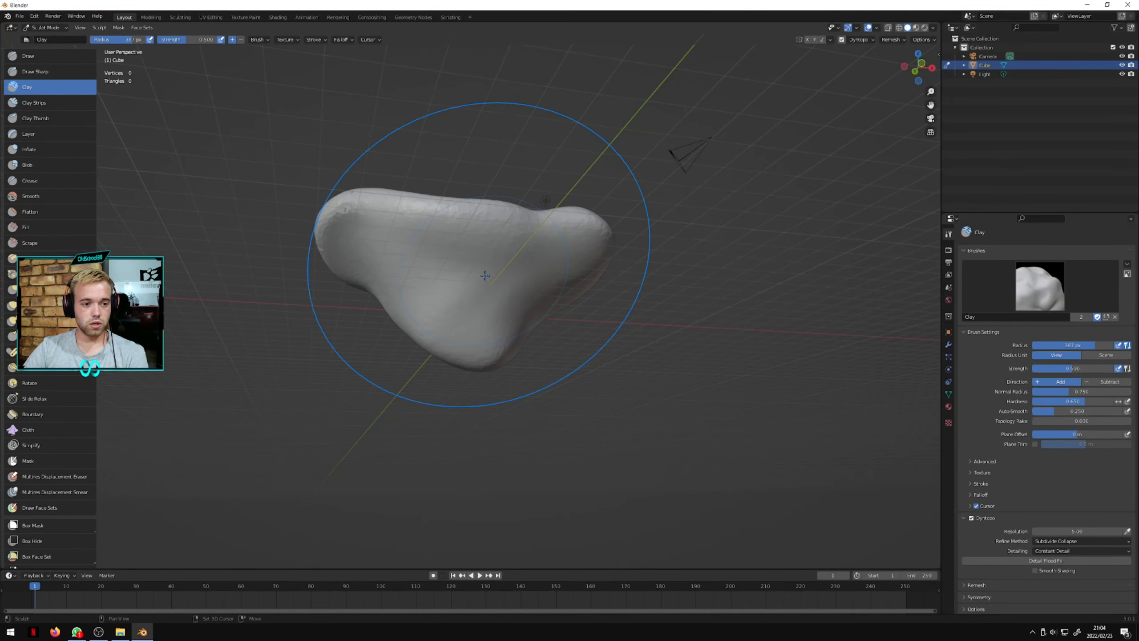
{"action": "scroll", "coordinate": [504, 286], "scroll_direction": "down", "scroll_amount": 1}
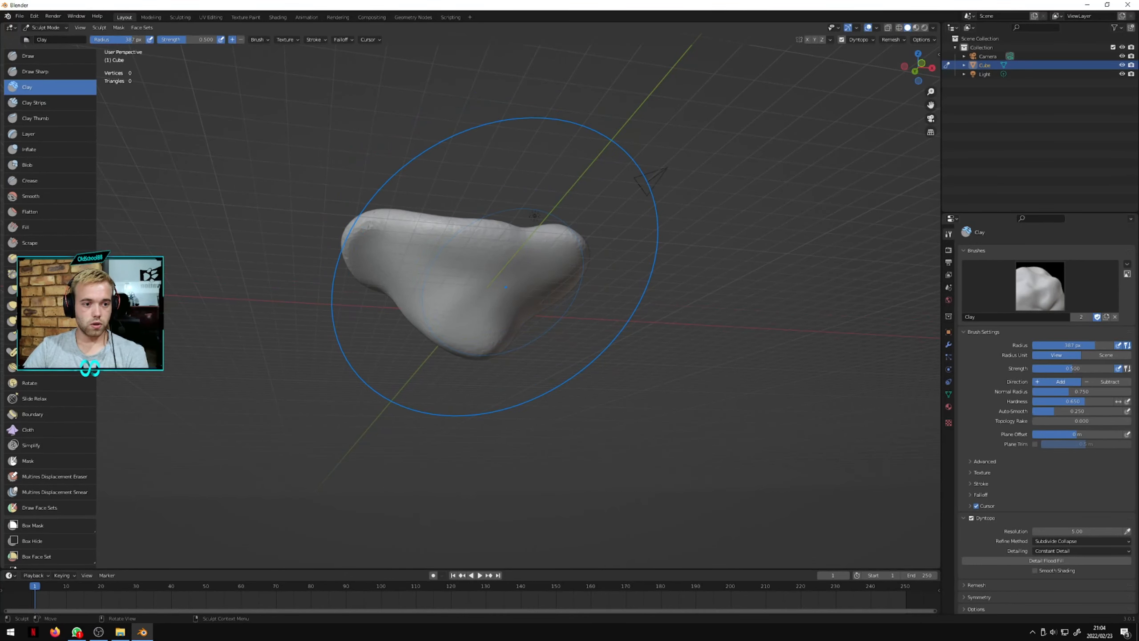
- Raise the Clay brush strength to 1.000 and its radius to 500 px
{"action": "key", "text": "s"}
{"action": "key", "text": "Escape"}
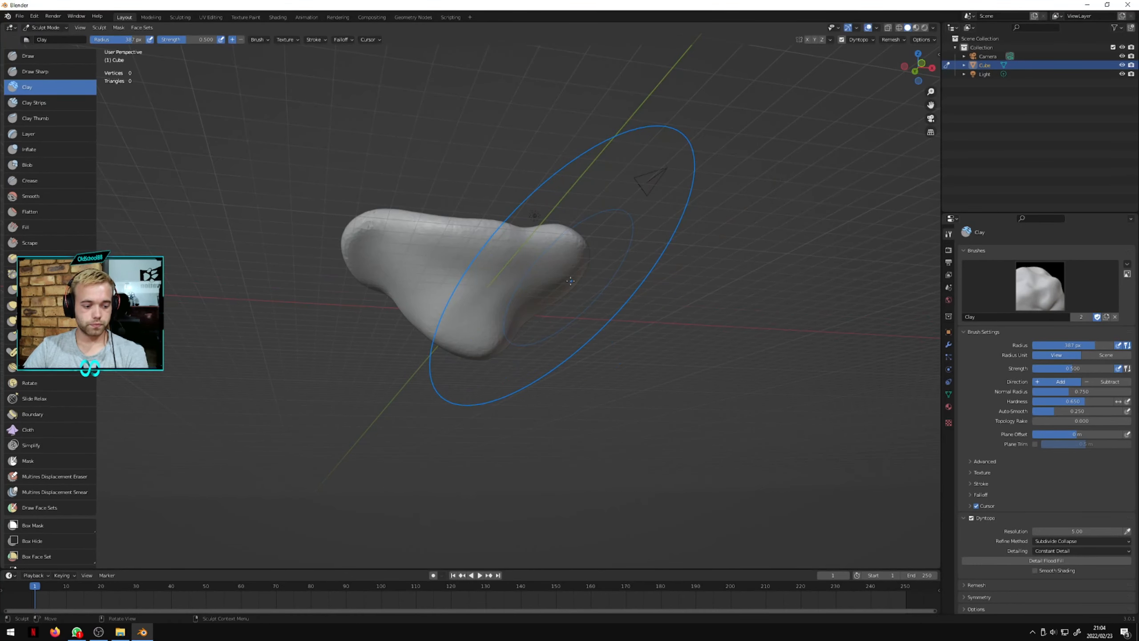
{"action": "key", "text": "shift+f"}
{"action": "left_click", "coordinate": [580, 281]}
{"action": "key", "text": "f"}
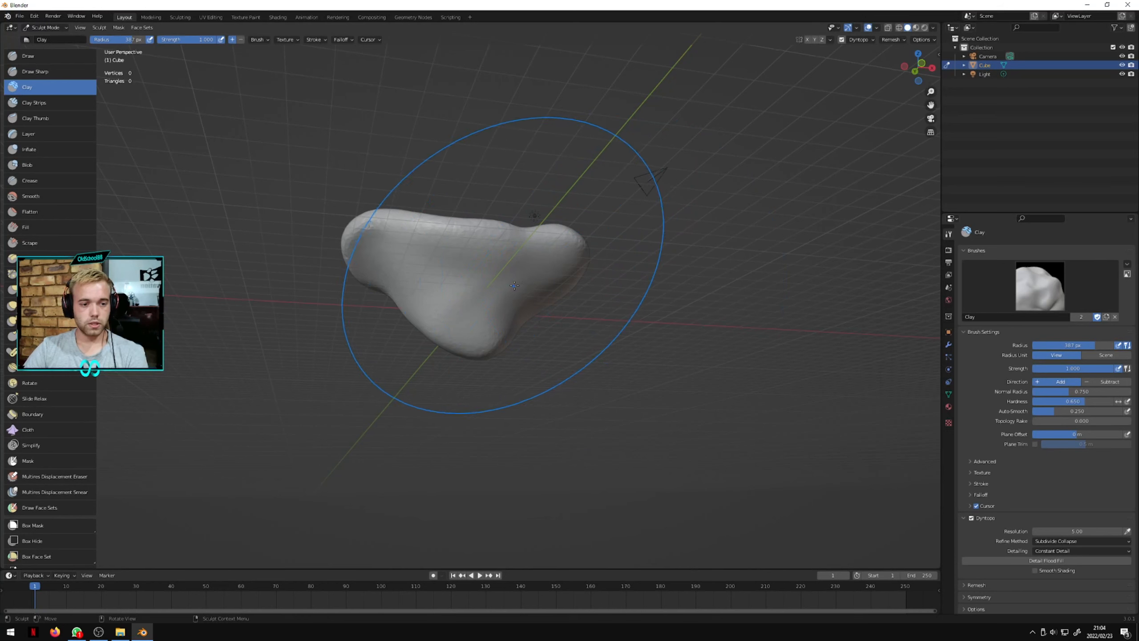
{"action": "left_click", "coordinate": [585, 281]}
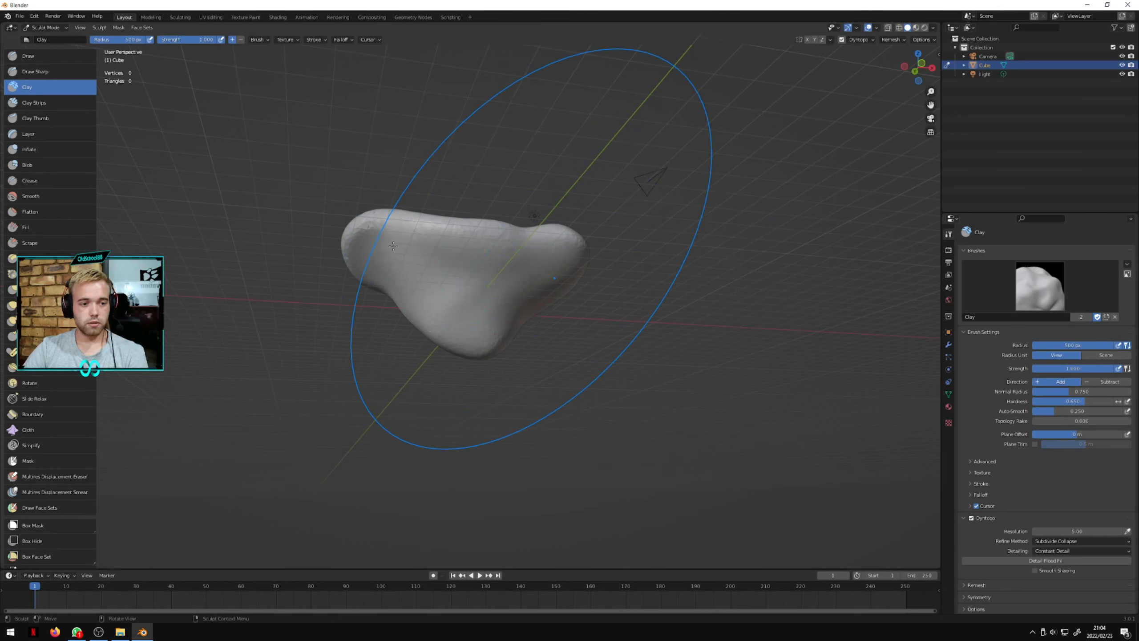
- Reshape the whole sculpt into a simpler mass with broad Clay strokes and check it from the side
{"action": "left_click_drag", "start_coordinate": [477, 242], "coordinate": [403, 259]}
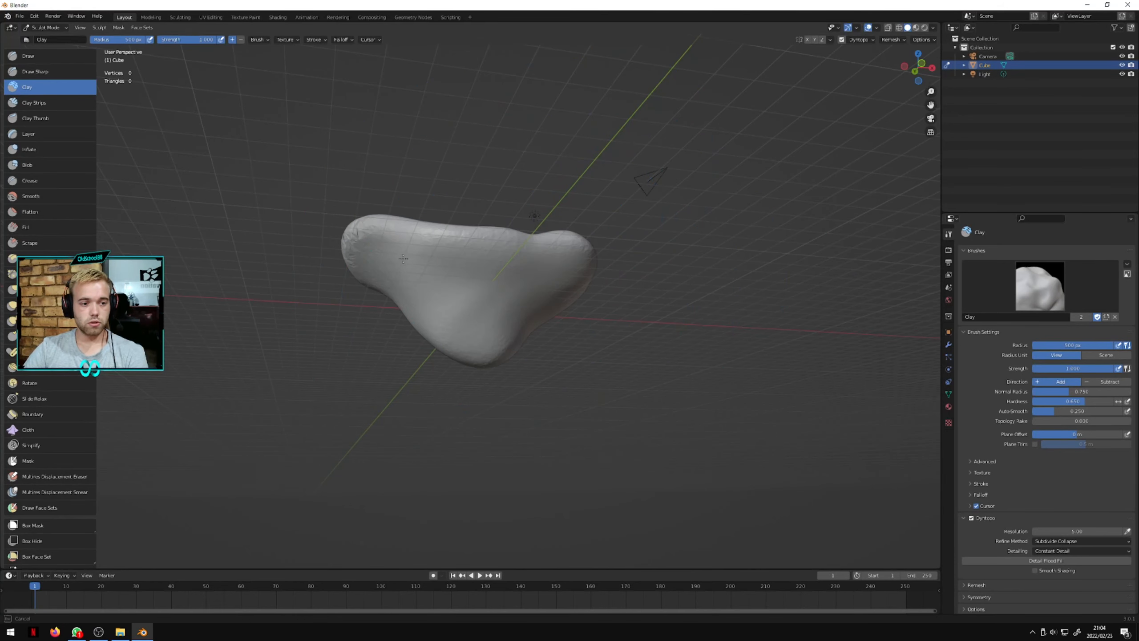
{"action": "left_click_drag", "start_coordinate": [543, 274], "coordinate": [507, 274]}
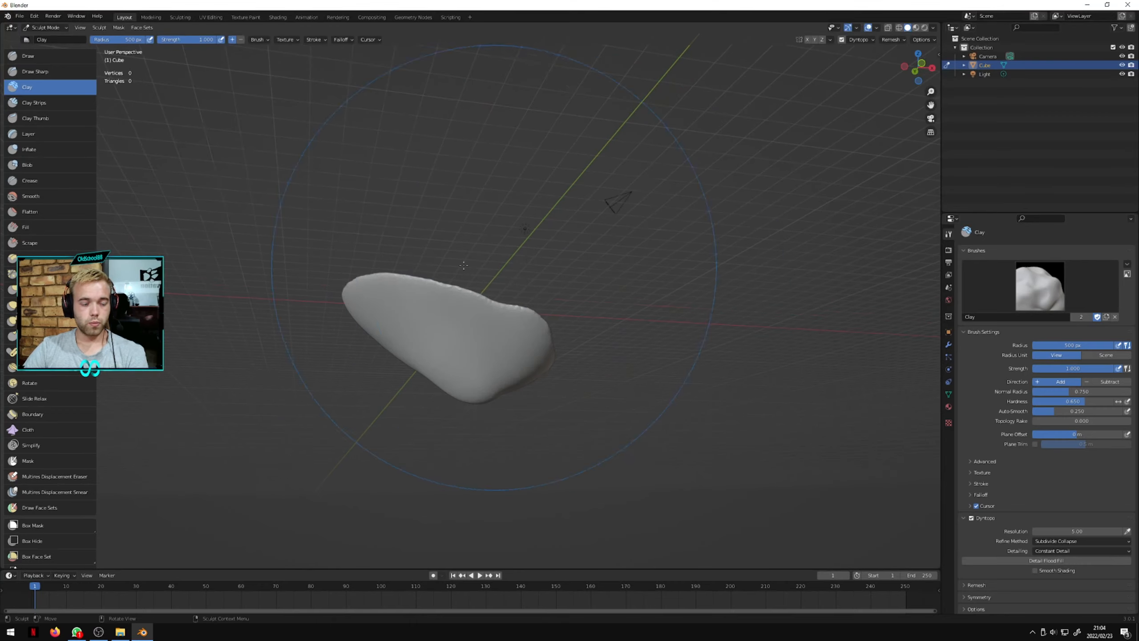
{"action": "mouse_move", "coordinate": [458, 264]}
{"action": "middle_mouse_down"}
{"action": "mouse_move", "coordinate": [403, 360]}
{"action": "mouse_move", "coordinate": [343, 325]}
{"action": "middle_mouse_up"}
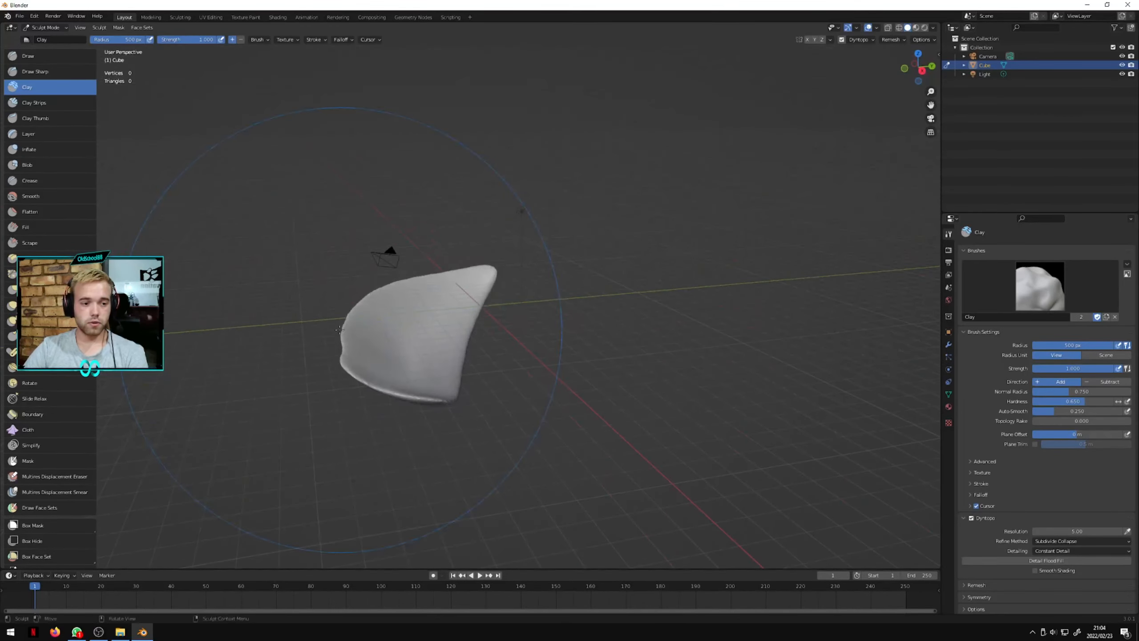
{"action": "scroll", "coordinate": [387, 359], "scroll_direction": "up", "scroll_amount": 4}
{"action": "middle_click_drag", "start_coordinate": [420, 341], "coordinate": [388, 319]}
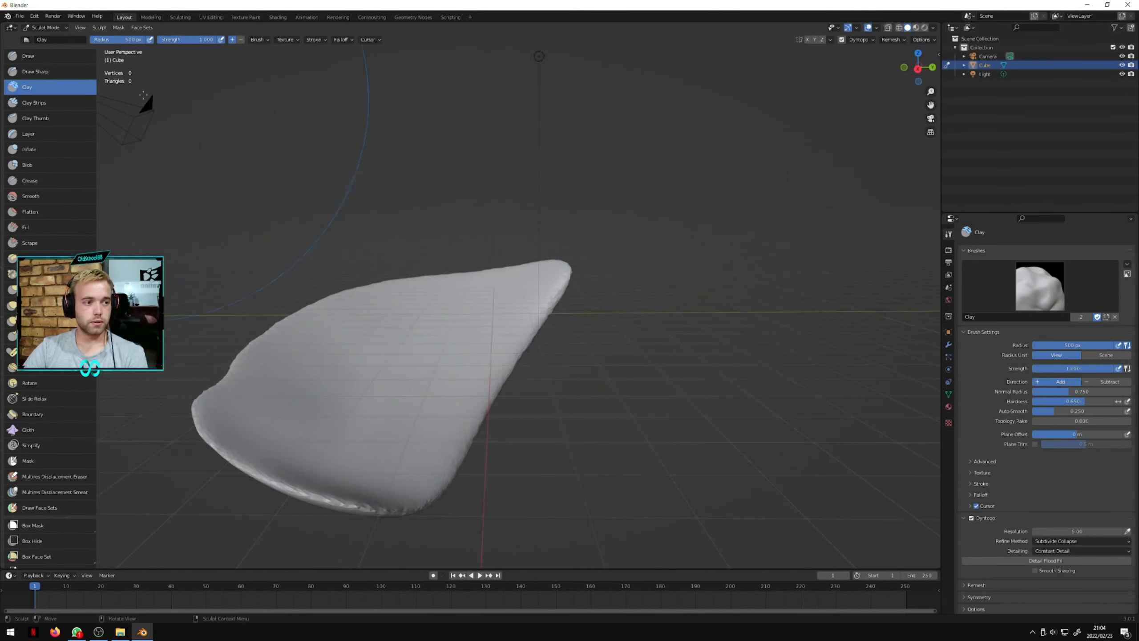
- Switch to Object Mode and delete the sculpted mesh
{"action": "left_click", "coordinate": [46, 28]}
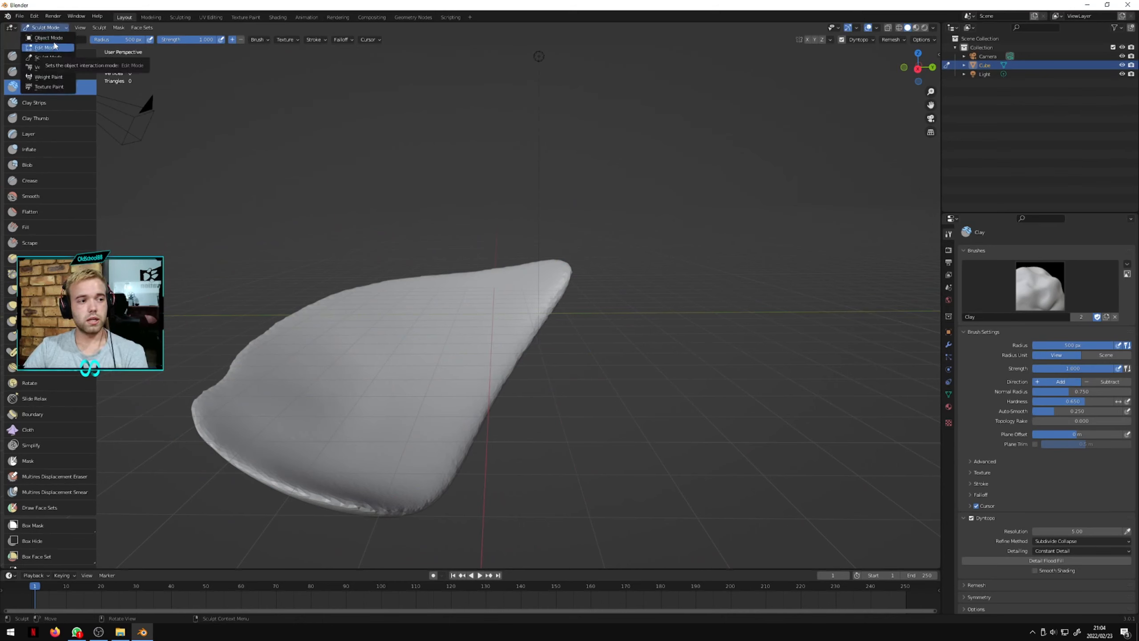
{"action": "left_click", "coordinate": [51, 39]}
{"action": "key", "text": "x"}
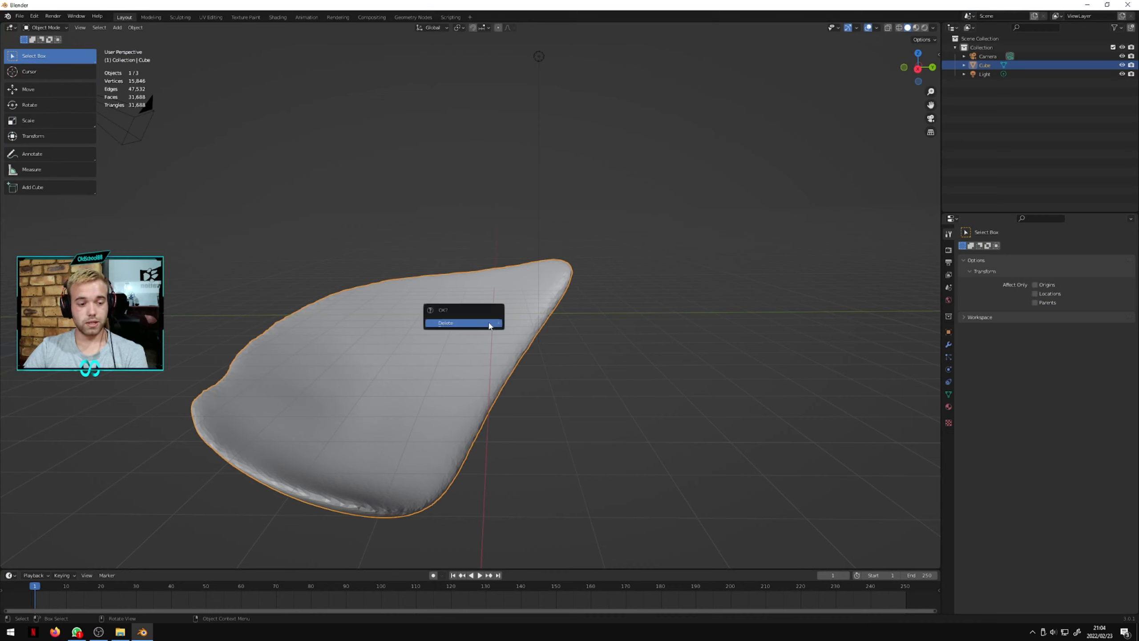
{"action": "left_click", "coordinate": [489, 326]}
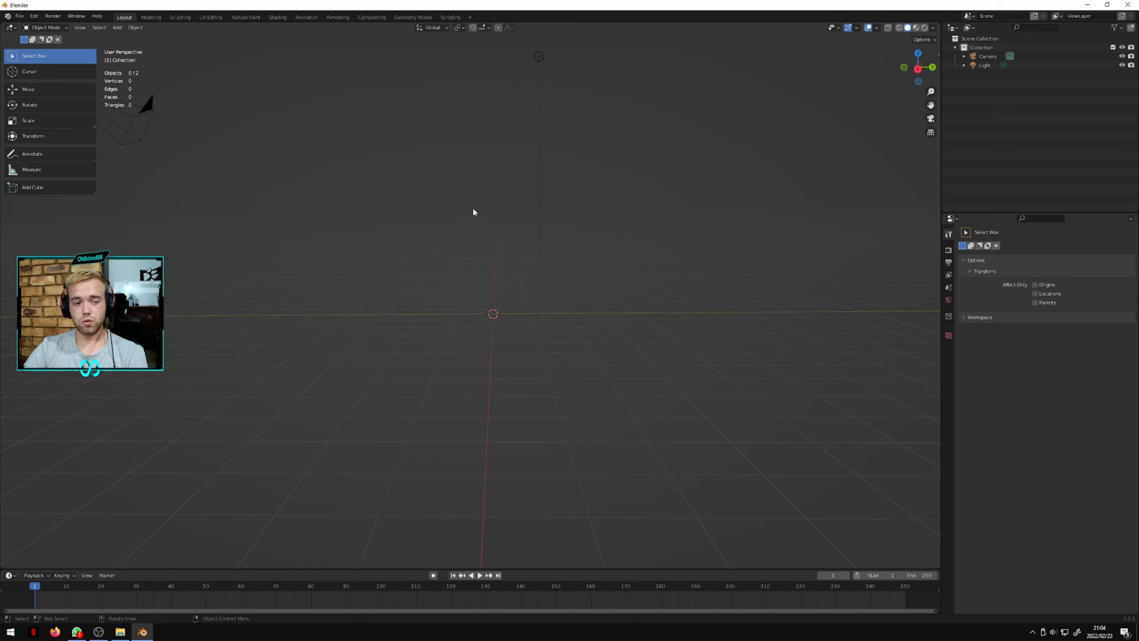
- Add a new cube mesh at the centre of the scene
{"action": "key", "text": "shift+a"}
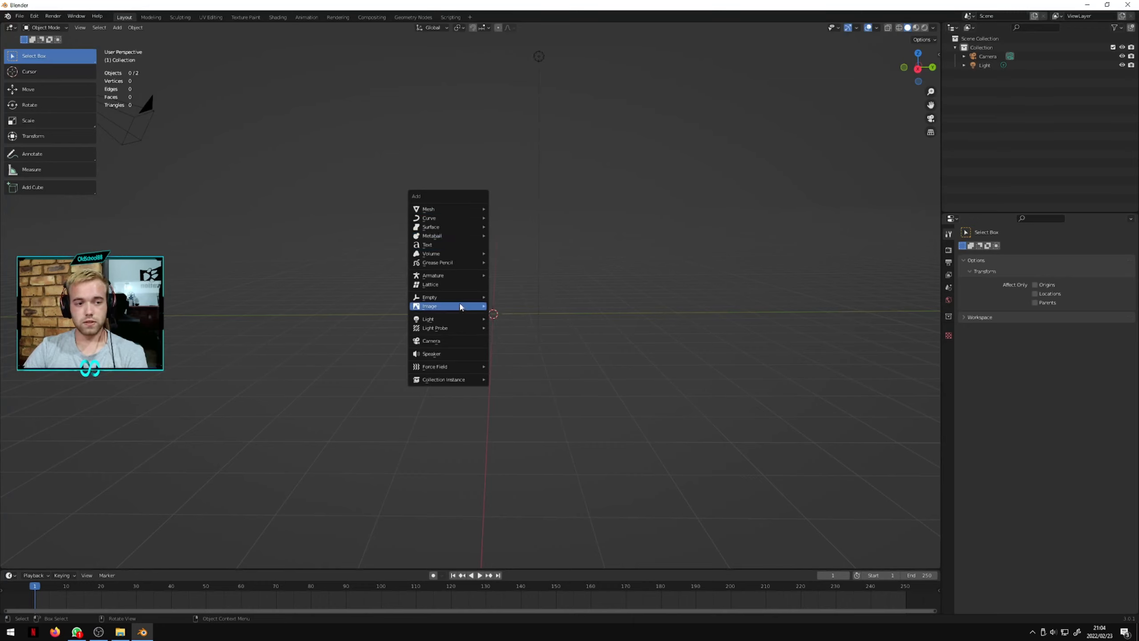
{"action": "mouse_move", "coordinate": [451, 212]}
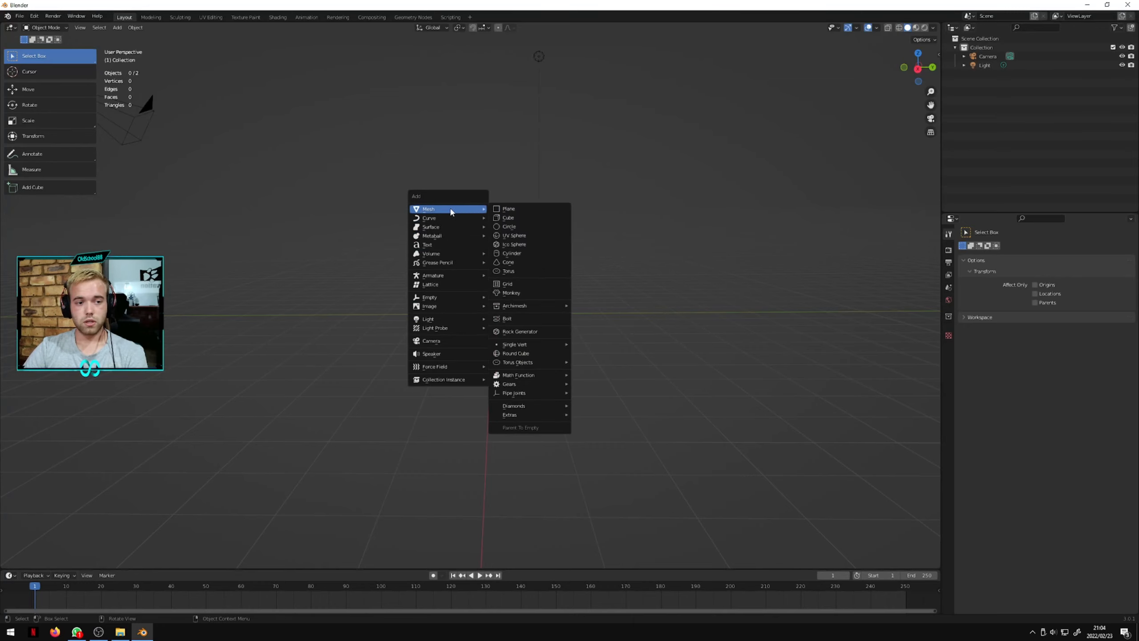
{"action": "left_click", "coordinate": [509, 218]}
{"action": "scroll", "coordinate": [506, 308], "scroll_direction": "up", "scroll_amount": 5}
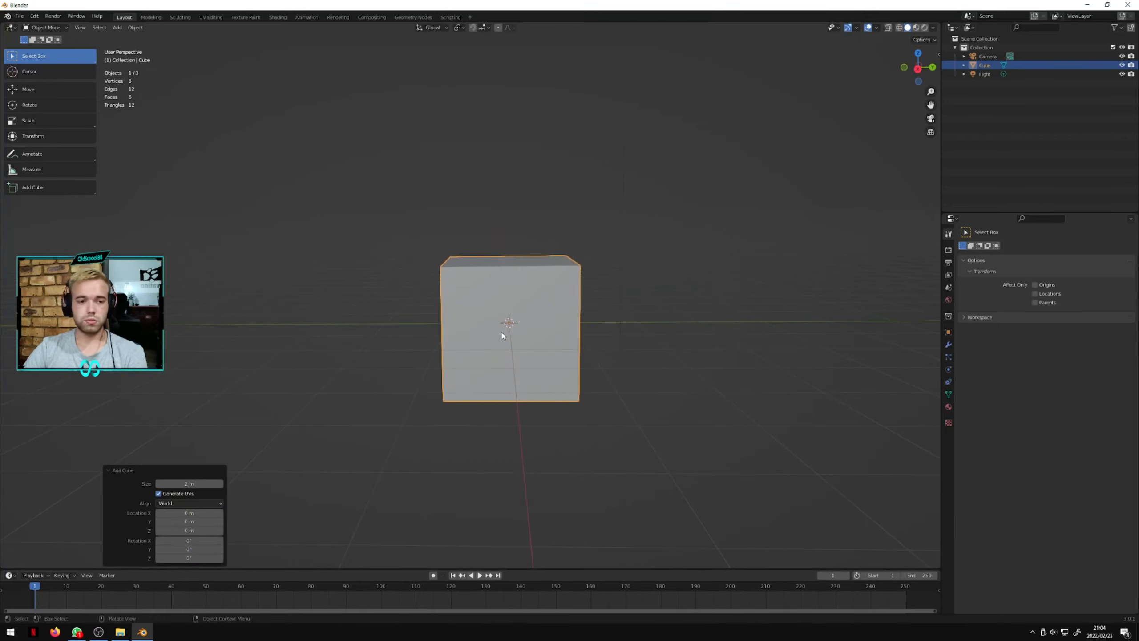
{"action": "mouse_move", "coordinate": [534, 323]}
{"action": "middle_mouse_down"}
{"action": "mouse_move", "coordinate": [521, 338]}
{"action": "mouse_move", "coordinate": [529, 323]}
{"action": "middle_mouse_up"}
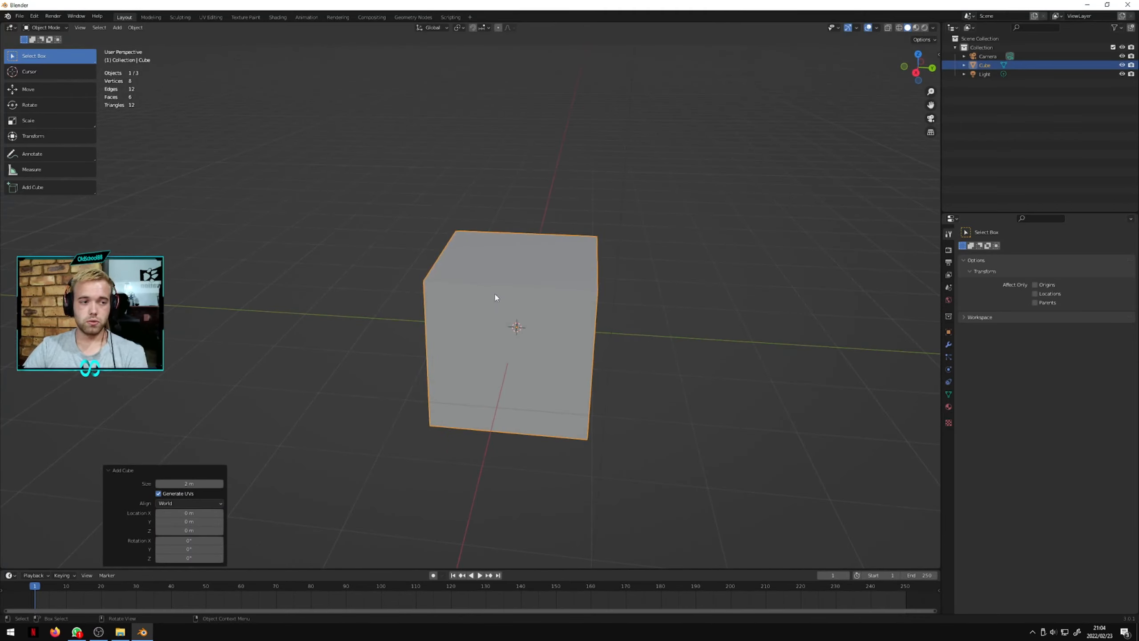
- Put the new cube into Sculpt Mode and enable Dyntopo
{"action": "left_click", "coordinate": [37, 29]}
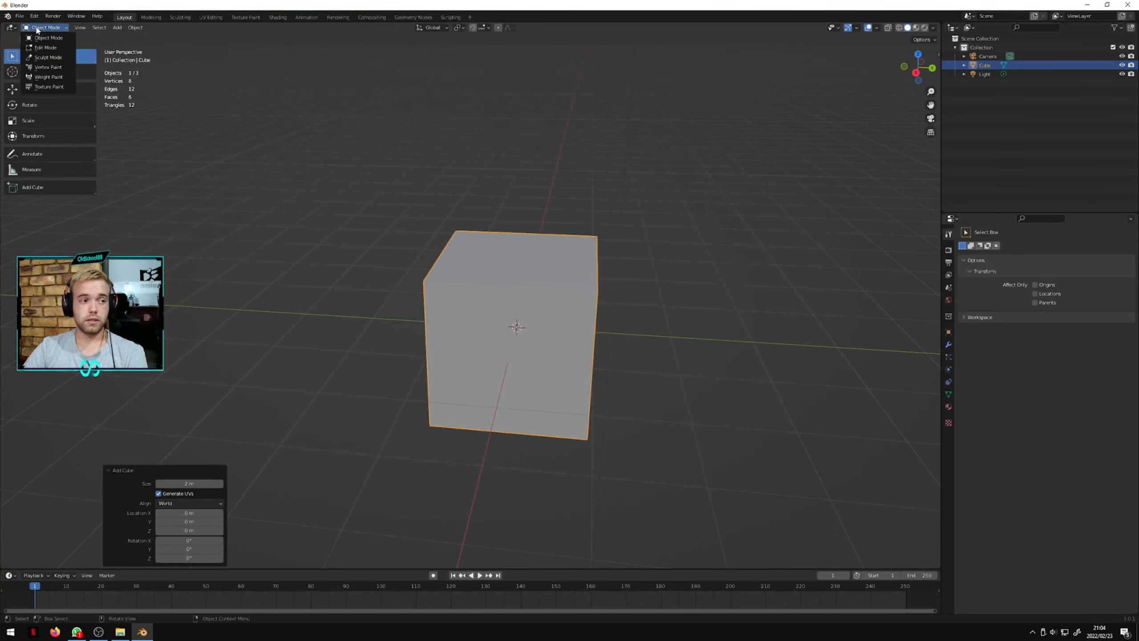
{"action": "left_click", "coordinate": [48, 57]}
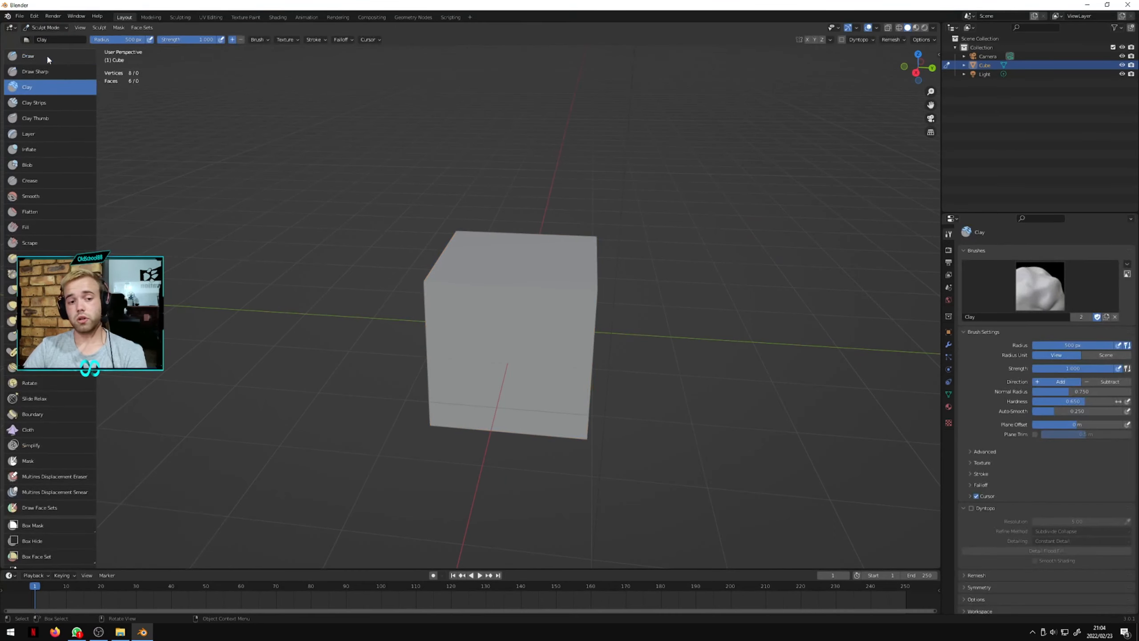
{"action": "left_click", "coordinate": [842, 41]}
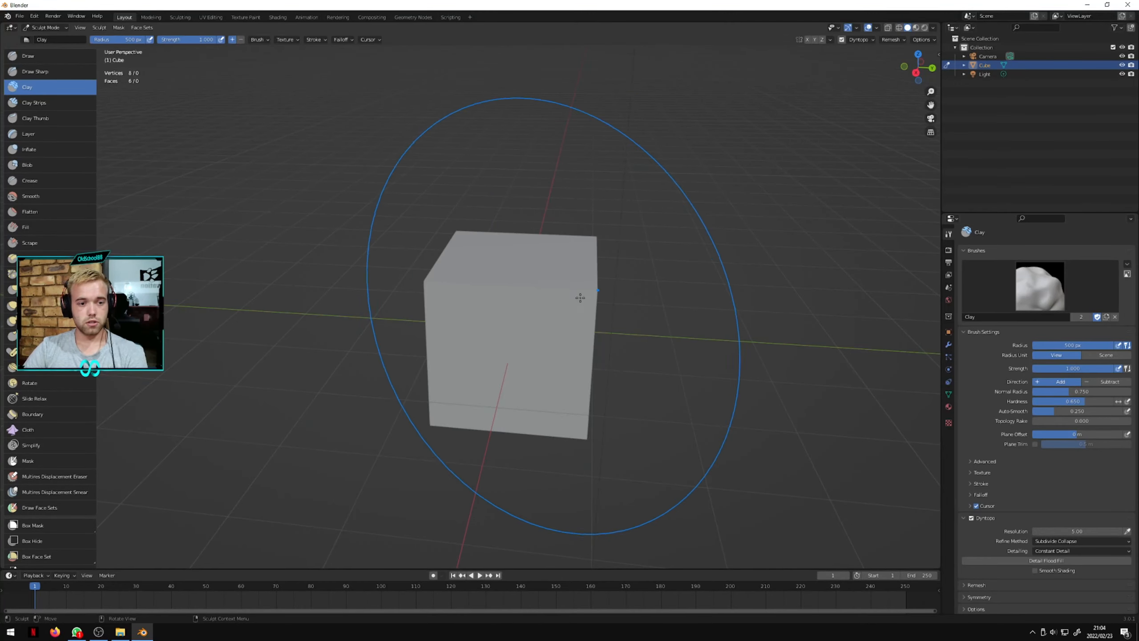
- Try a full-strength Clay stroke across the new cube, check the deformation from the side, and undo it
{"action": "mouse_move", "coordinate": [579, 298]}
{"action": "left_mouse_down"}
{"action": "mouse_move", "coordinate": [568, 336]}
{"action": "mouse_move", "coordinate": [513, 329]}
{"action": "left_mouse_up"}
{"action": "middle_click_drag", "start_coordinate": [513, 329], "coordinate": [682, 323]}
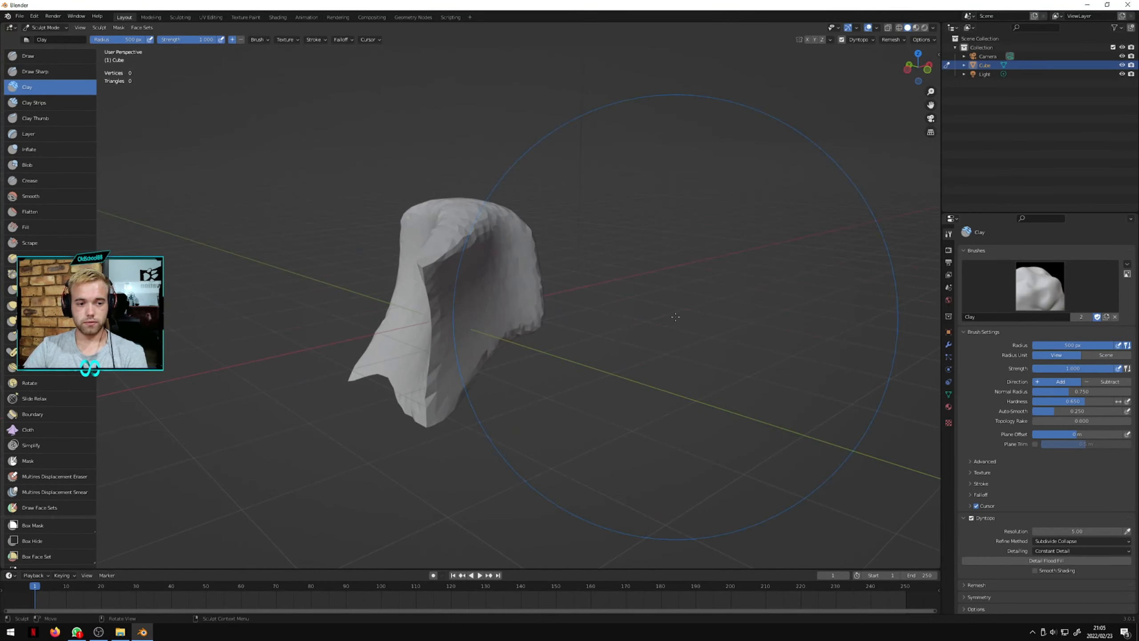
{"action": "key", "text": "ctrl+z"}
- Lower the Clay brush strength to 0.145 and round the cube into a soft blocky form with broad strokes
{"action": "key", "text": "shift+f"}
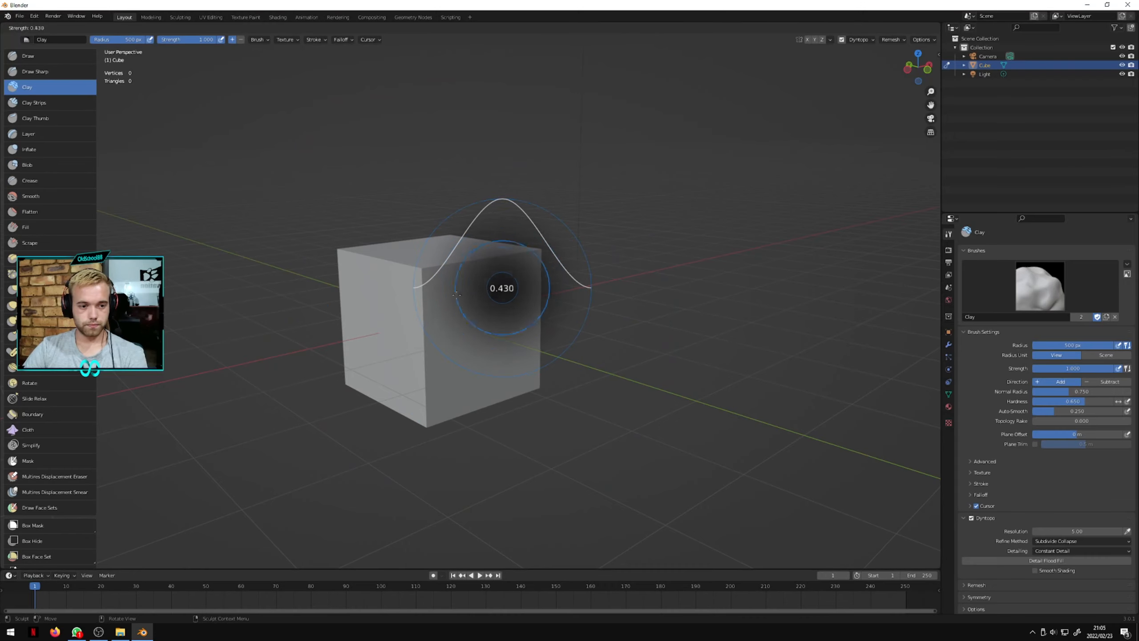
{"action": "left_click", "coordinate": [438, 291]}
{"action": "left_click_drag", "start_coordinate": [438, 295], "coordinate": [405, 327]}
{"action": "middle_click_drag", "start_coordinate": [405, 327], "coordinate": [531, 361]}
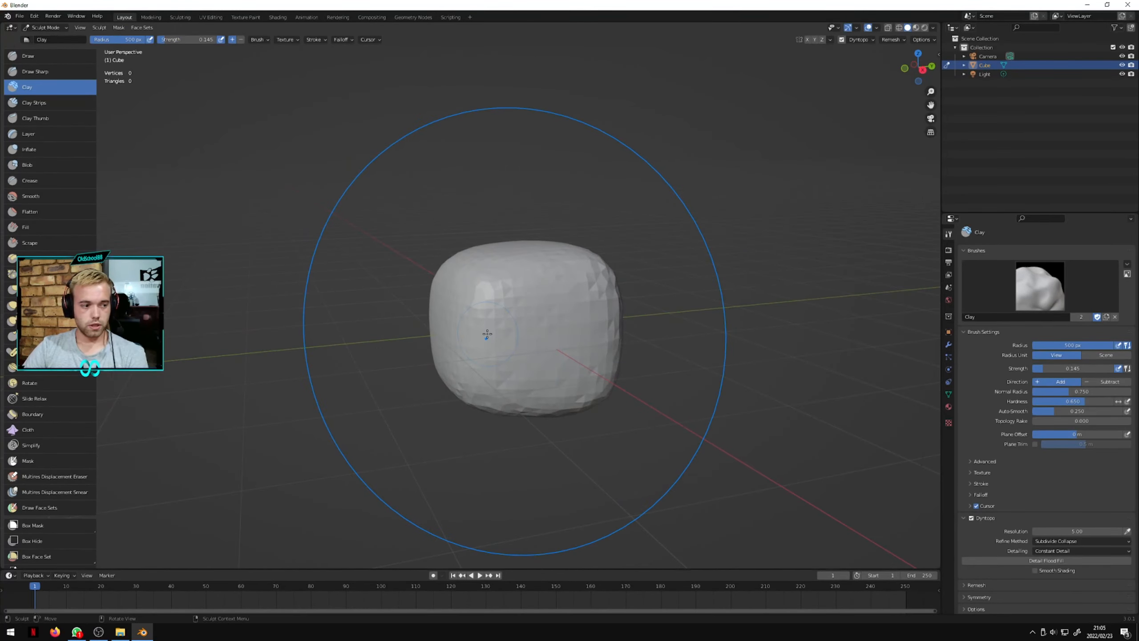
{"action": "left_click", "coordinate": [490, 314]}
{"action": "left_click", "coordinate": [528, 294]}
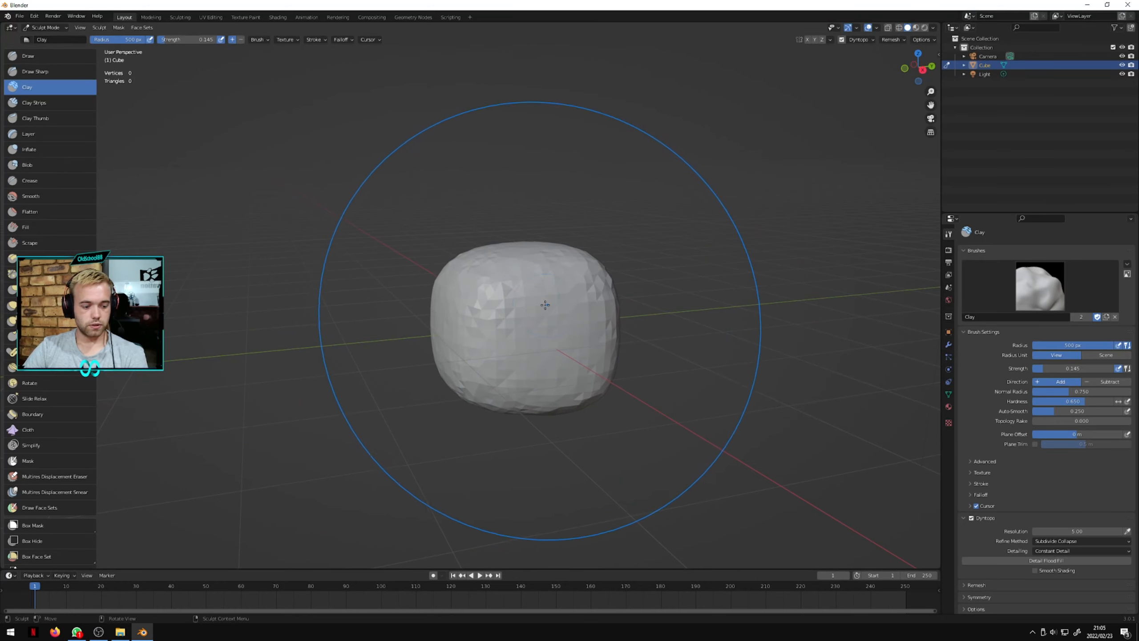
- Reduce the Clay brush radius to about 100 px and build up a small patch on the front of the form
{"action": "key", "text": "f"}
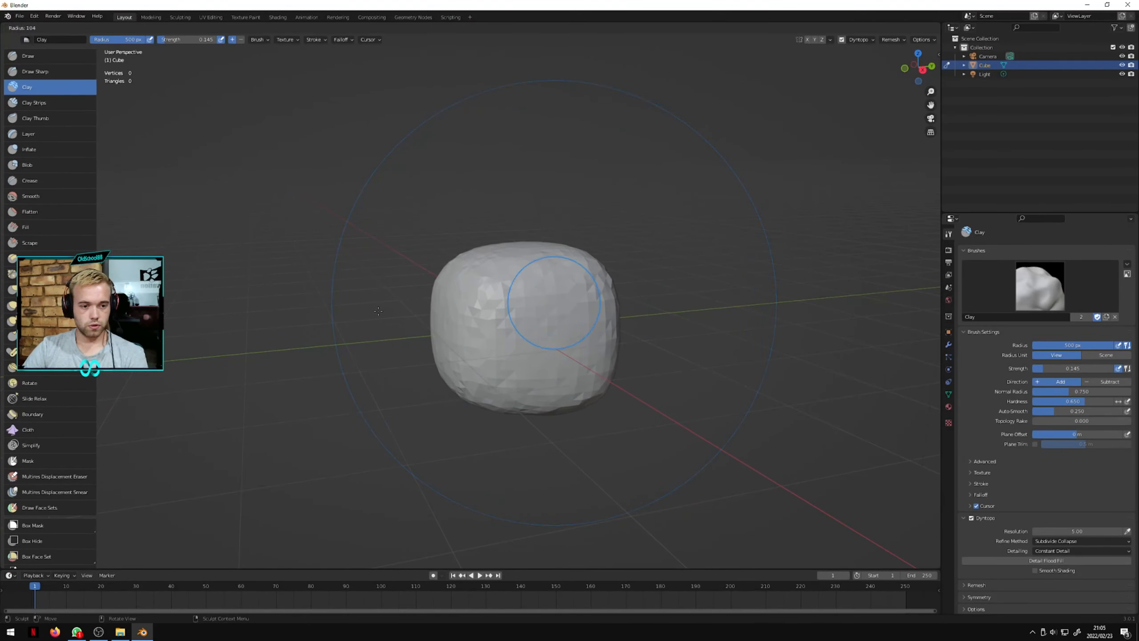
{"action": "left_click", "coordinate": [507, 306]}
{"action": "scroll", "coordinate": [475, 305], "scroll_direction": "up", "scroll_amount": 2}
{"action": "mouse_move", "coordinate": [516, 287]}
{"action": "left_mouse_down"}
{"action": "mouse_move", "coordinate": [509, 330]}
{"action": "mouse_move", "coordinate": [520, 302]}
{"action": "left_mouse_up"}
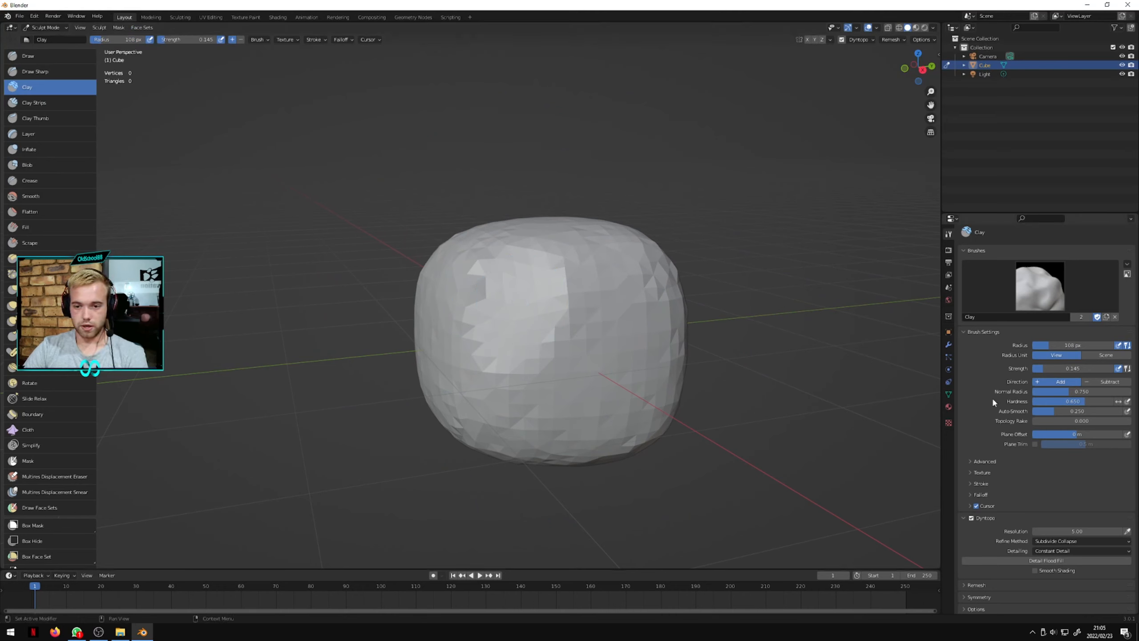
- Carve one front stroke with the Clay direction set to Subtract, and restore Add for another stroke across the front
{"action": "left_click", "coordinate": [1094, 382]}
{"action": "left_click_drag", "start_coordinate": [521, 359], "coordinate": [524, 259]}
{"action": "left_click", "coordinate": [1048, 383]}
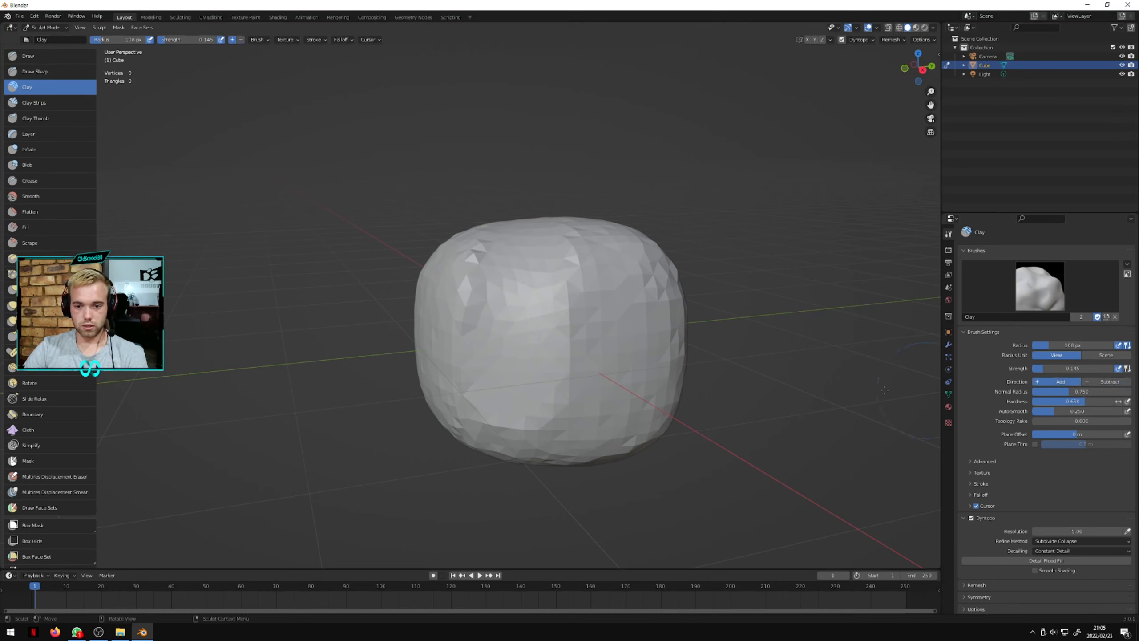
{"action": "mouse_move", "coordinate": [588, 330]}
{"action": "left_mouse_down"}
{"action": "mouse_move", "coordinate": [534, 326]}
{"action": "mouse_move", "coordinate": [631, 311]}
{"action": "mouse_move", "coordinate": [570, 309]}
{"action": "left_mouse_up"}
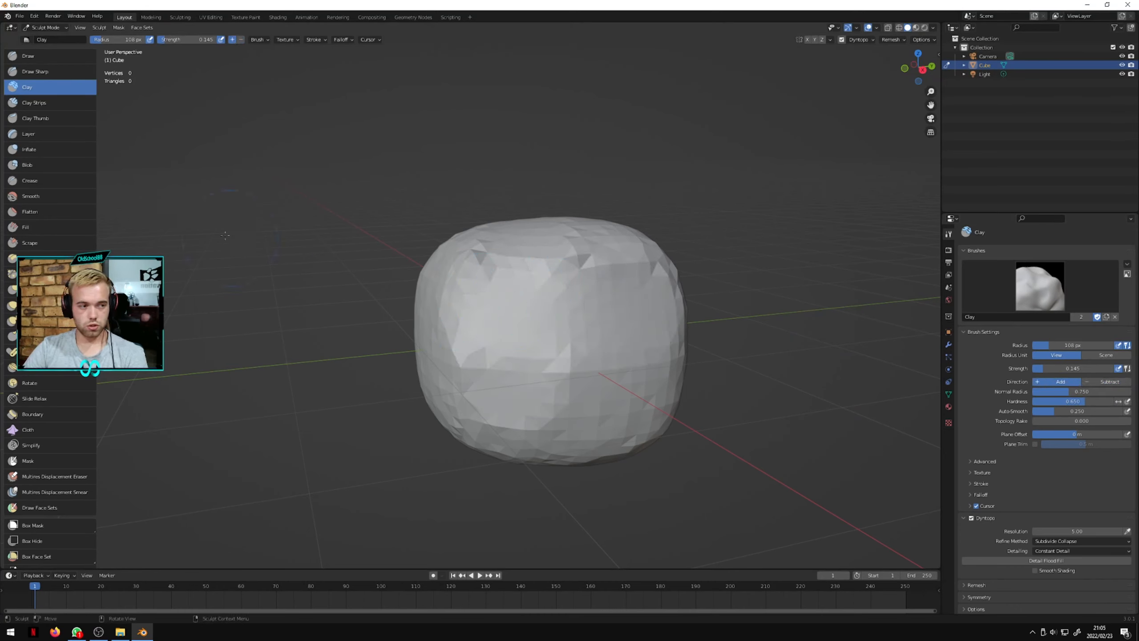
- Switch to the Clay Strips brush and lay strokes across the front of the form
{"action": "left_click", "coordinate": [26, 103]}
{"action": "mouse_move", "coordinate": [466, 323]}
{"action": "left_mouse_down"}
{"action": "mouse_move", "coordinate": [534, 315]}
{"action": "mouse_move", "coordinate": [606, 348]}
{"action": "mouse_move", "coordinate": [554, 382]}
{"action": "mouse_move", "coordinate": [584, 315]}
{"action": "left_mouse_up"}
{"action": "scroll", "coordinate": [595, 324], "scroll_direction": "down", "scroll_amount": 1}
{"action": "mouse_move", "coordinate": [592, 321]}
{"action": "middle_mouse_down"}
{"action": "mouse_move", "coordinate": [582, 333]}
{"action": "mouse_move", "coordinate": [504, 312]}
{"action": "mouse_move", "coordinate": [521, 336]}
{"action": "middle_mouse_up"}
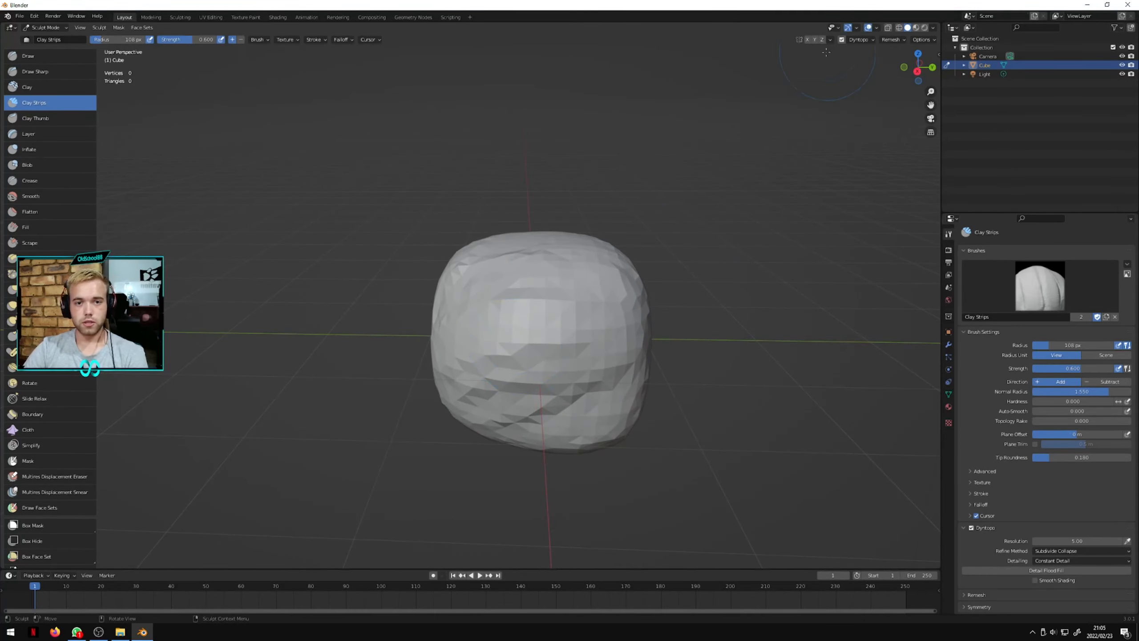
- Enable X-axis mirror symmetry and sculpt Clay Strips strokes around the front and sides of the form
{"action": "left_click", "coordinate": [808, 40]}
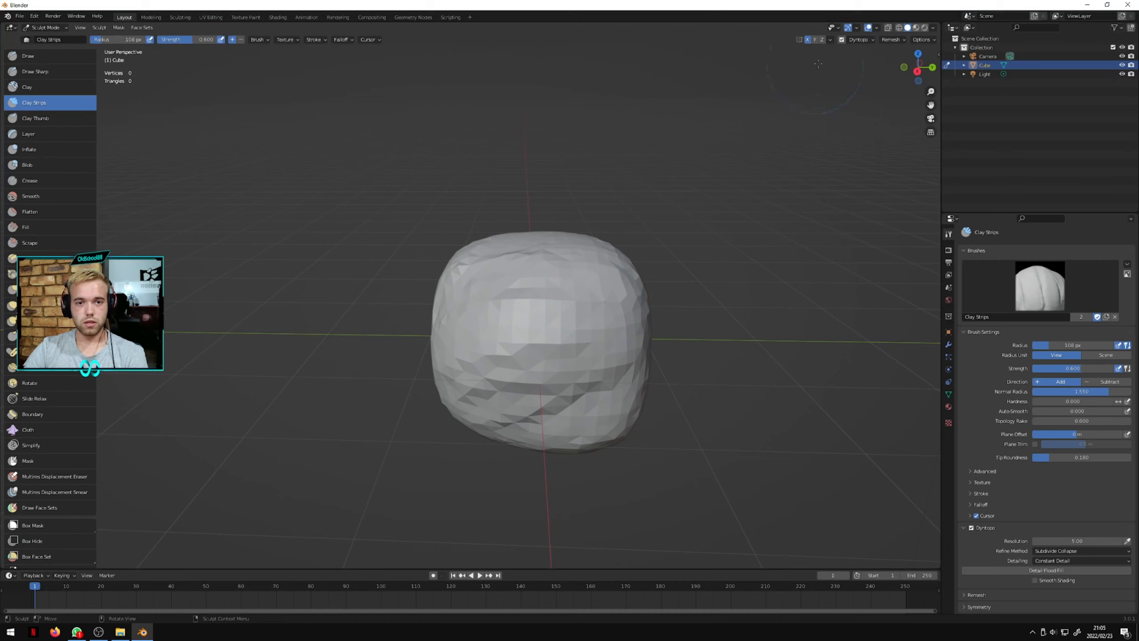
{"action": "left_click_drag", "start_coordinate": [495, 330], "coordinate": [486, 358]}
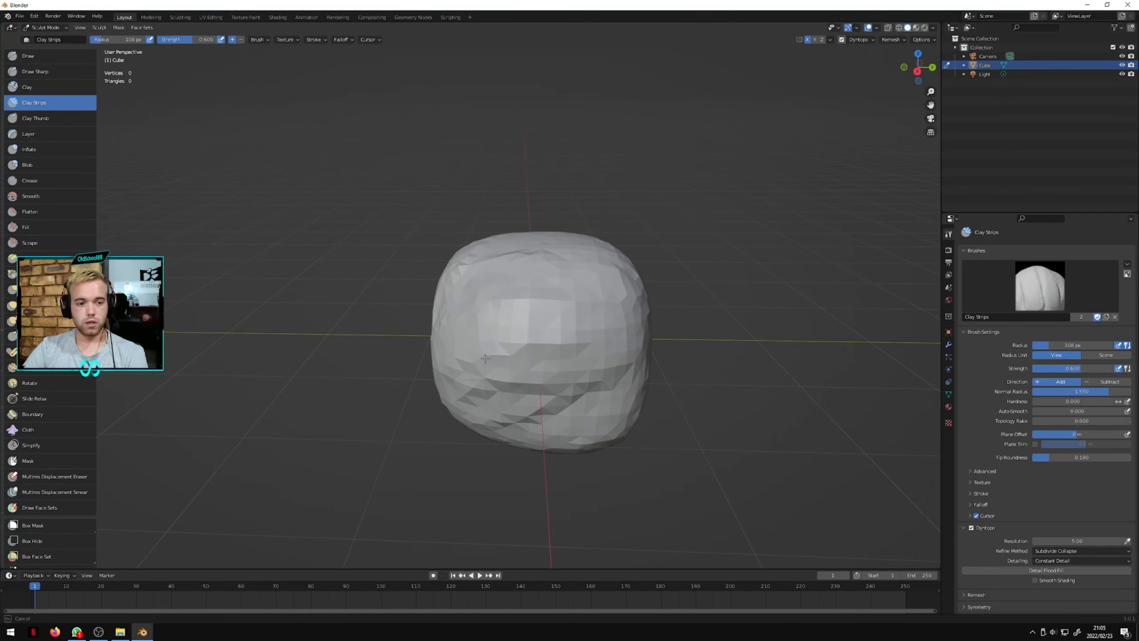
{"action": "left_click_drag", "start_coordinate": [504, 279], "coordinate": [487, 336]}
{"action": "middle_click_drag", "start_coordinate": [486, 337], "coordinate": [599, 343]}
{"action": "mouse_move", "coordinate": [431, 296]}
{"action": "left_mouse_down"}
{"action": "mouse_move", "coordinate": [432, 359]}
{"action": "mouse_move", "coordinate": [451, 280]}
{"action": "mouse_move", "coordinate": [388, 329]}
{"action": "mouse_move", "coordinate": [421, 395]}
{"action": "mouse_move", "coordinate": [381, 332]}
{"action": "left_mouse_up"}
{"action": "middle_click_drag", "start_coordinate": [381, 332], "coordinate": [464, 309]}
{"action": "mouse_move", "coordinate": [460, 332]}
{"action": "left_mouse_down"}
{"action": "mouse_move", "coordinate": [446, 417]}
{"action": "mouse_move", "coordinate": [417, 351]}
{"action": "left_mouse_up"}
{"action": "middle_click_drag", "start_coordinate": [390, 339], "coordinate": [430, 336]}
- Enlarge the Clay Strips brush radius to 225 px and sculpt a long downward stroke on the form
{"action": "key", "text": "f"}
{"action": "left_click", "coordinate": [529, 334]}
{"action": "mouse_move", "coordinate": [444, 321]}
{"action": "left_mouse_down"}
{"action": "mouse_move", "coordinate": [428, 390]}
{"action": "mouse_move", "coordinate": [437, 402]}
{"action": "left_mouse_up"}
- Try two more large Clay Strips strokes on the form, inspect them from above, and undo both
{"action": "scroll", "coordinate": [390, 321], "scroll_direction": "down", "scroll_amount": 2}
{"action": "left_click_drag", "start_coordinate": [377, 328], "coordinate": [395, 372]}
{"action": "mouse_move", "coordinate": [416, 325]}
{"action": "left_mouse_down"}
{"action": "mouse_move", "coordinate": [392, 366]}
{"action": "mouse_move", "coordinate": [389, 320]}
{"action": "mouse_move", "coordinate": [415, 298]}
{"action": "left_mouse_up"}
{"action": "middle_click_drag", "start_coordinate": [456, 287], "coordinate": [446, 342]}
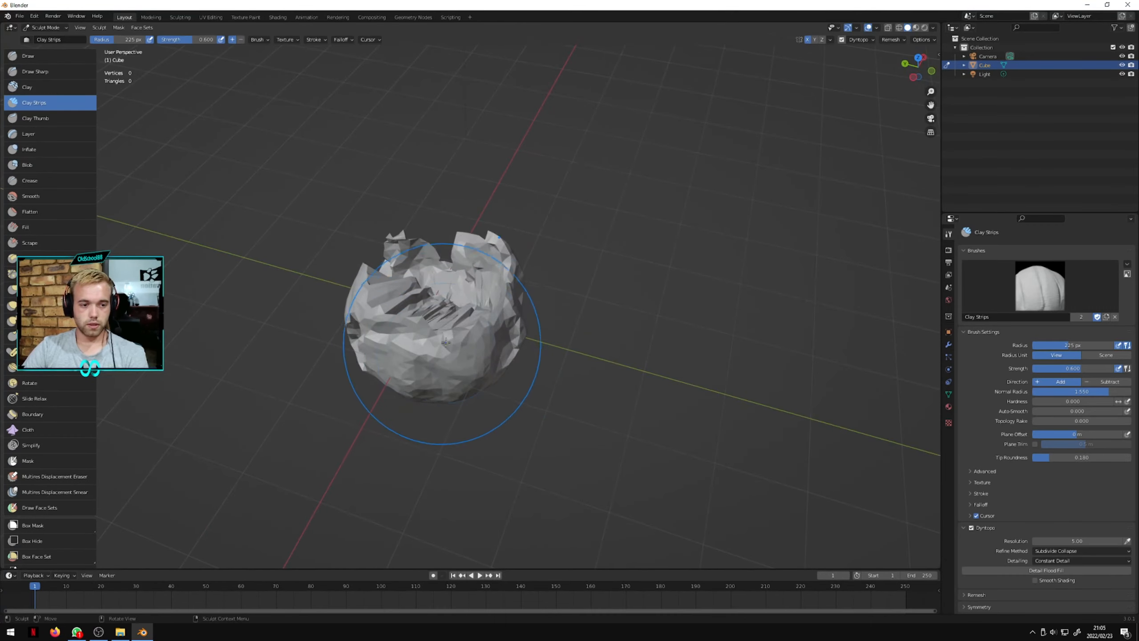
{"action": "key", "text": "ctrl+z"}
{"action": "key", "text": "ctrl+z"}
- Apply new large Clay Strips strokes to the upper and lower parts of the form and check it from another side
{"action": "left_click_drag", "start_coordinate": [448, 339], "coordinate": [430, 340]}
{"action": "left_click_drag", "start_coordinate": [430, 389], "coordinate": [426, 386]}
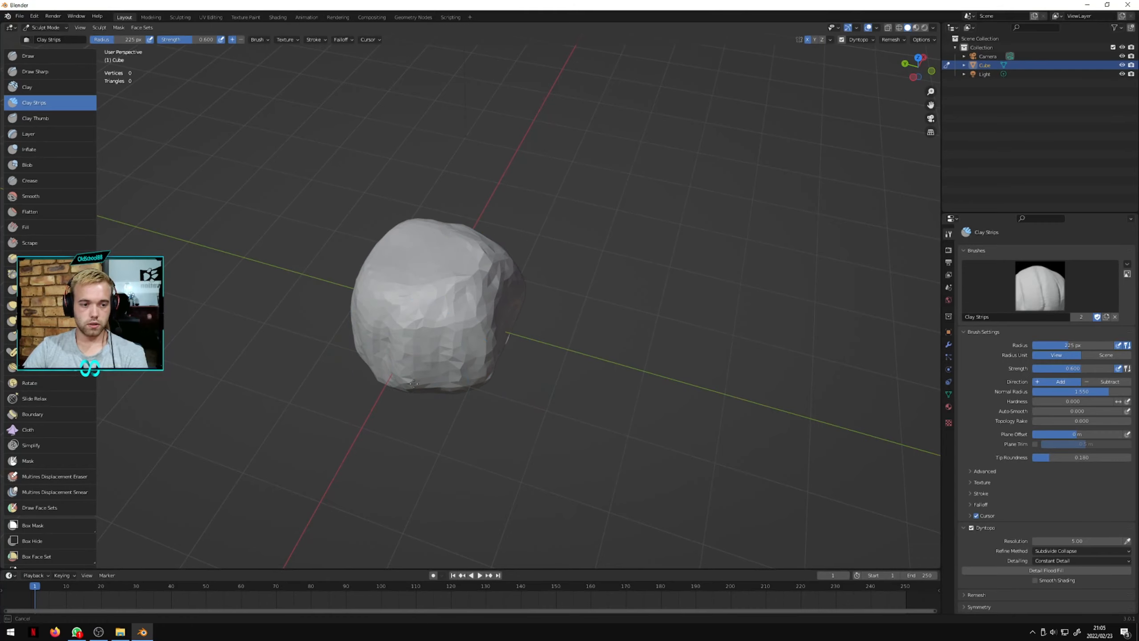
{"action": "mouse_move", "coordinate": [425, 386]}
{"action": "middle_mouse_down"}
{"action": "mouse_move", "coordinate": [380, 322]}
{"action": "mouse_move", "coordinate": [380, 374]}
{"action": "mouse_move", "coordinate": [445, 292]}
{"action": "mouse_move", "coordinate": [453, 337]}
{"action": "middle_mouse_up"}
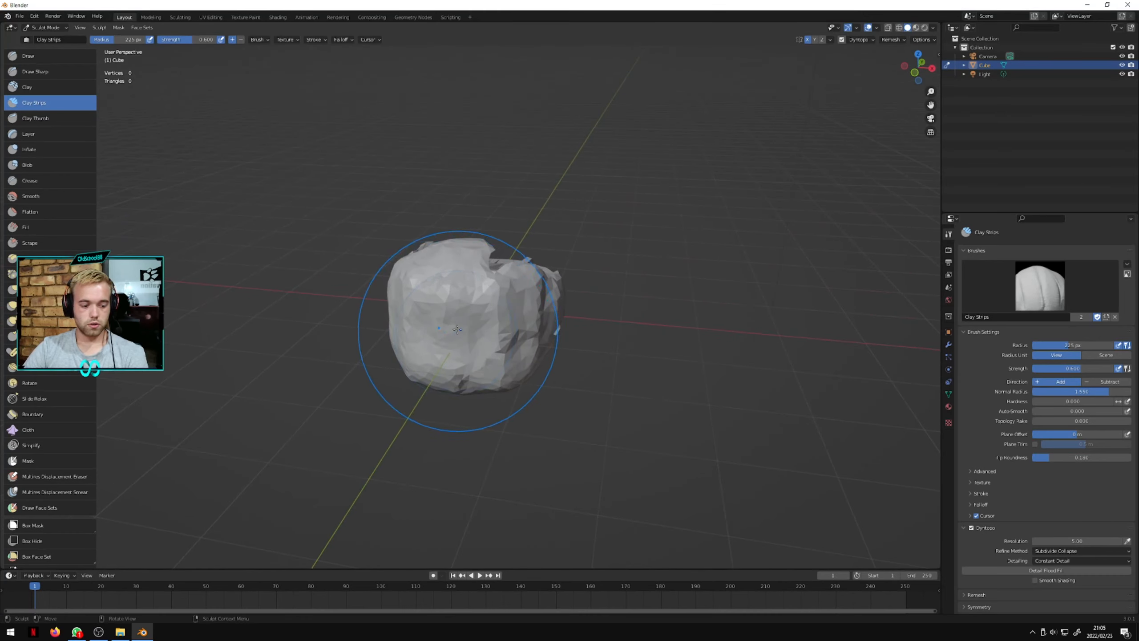